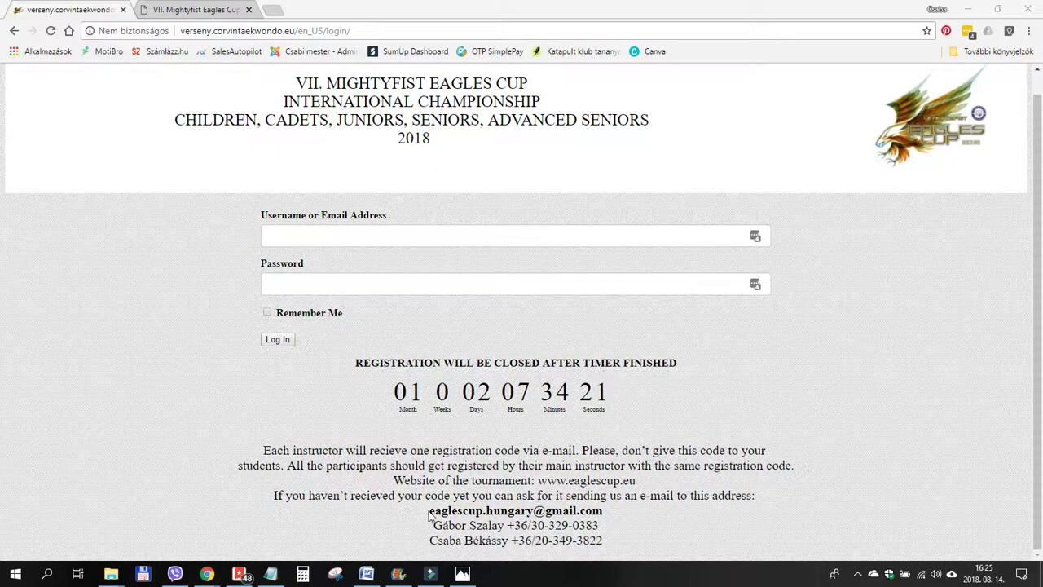
Check the organisers' contact e-mail in the saved registration e-mail, then return to the login page.
{"action": "left_click_drag", "start_coordinate": [429, 514], "coordinate": [607, 517]}
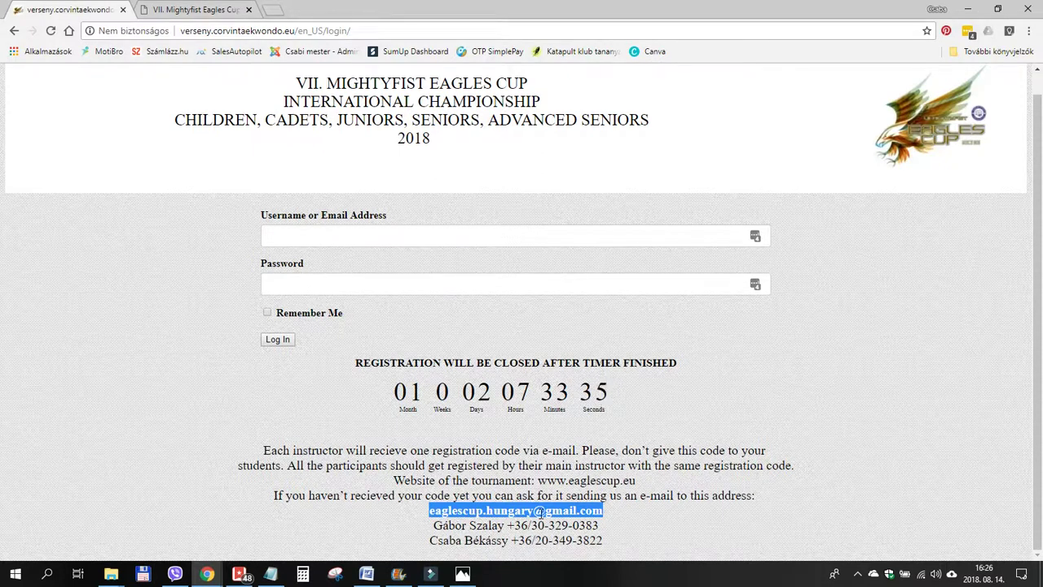
{"action": "left_click", "coordinate": [462, 574]}
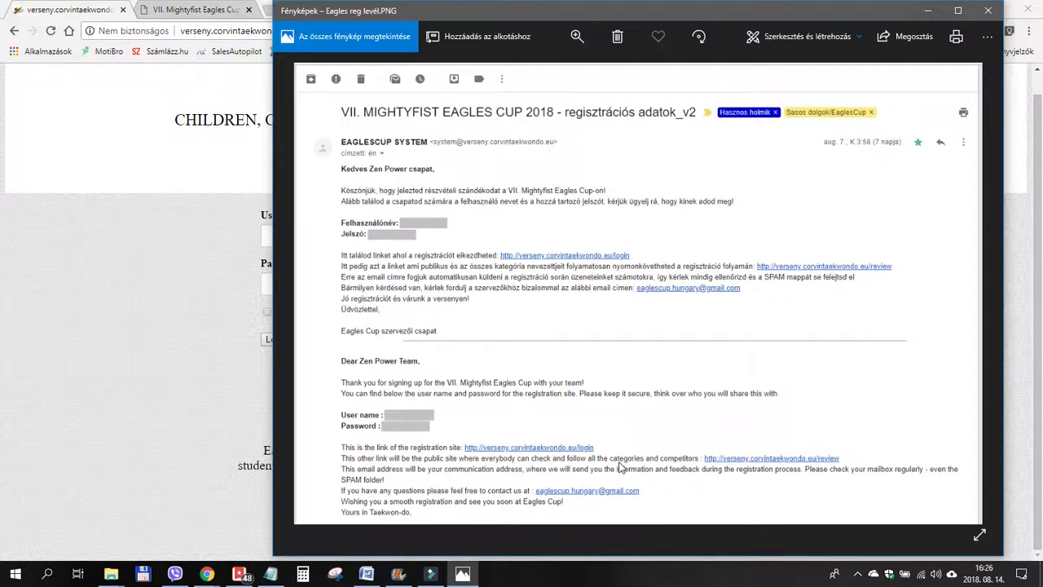
{"action": "left_click", "coordinate": [163, 218]}
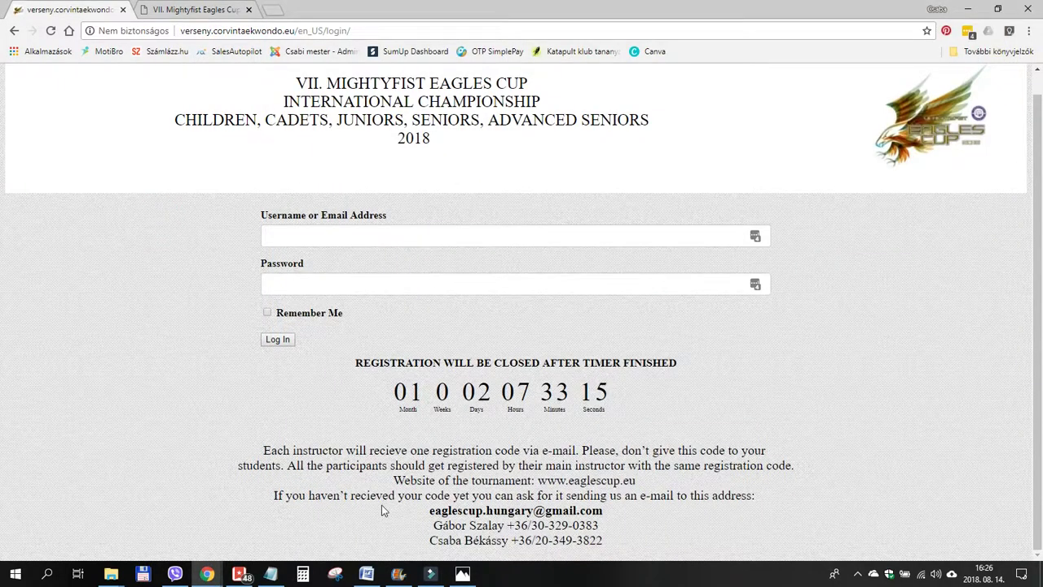
Copy the team's username from the saved notes into the login username field.
{"action": "mouse_move", "coordinate": [271, 575]}
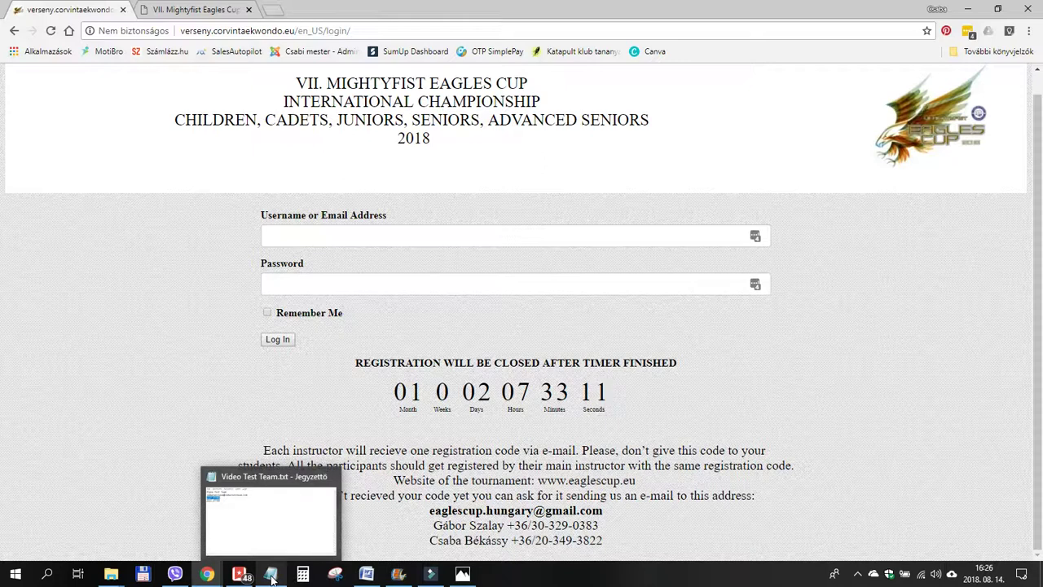
{"action": "left_click", "coordinate": [271, 575]}
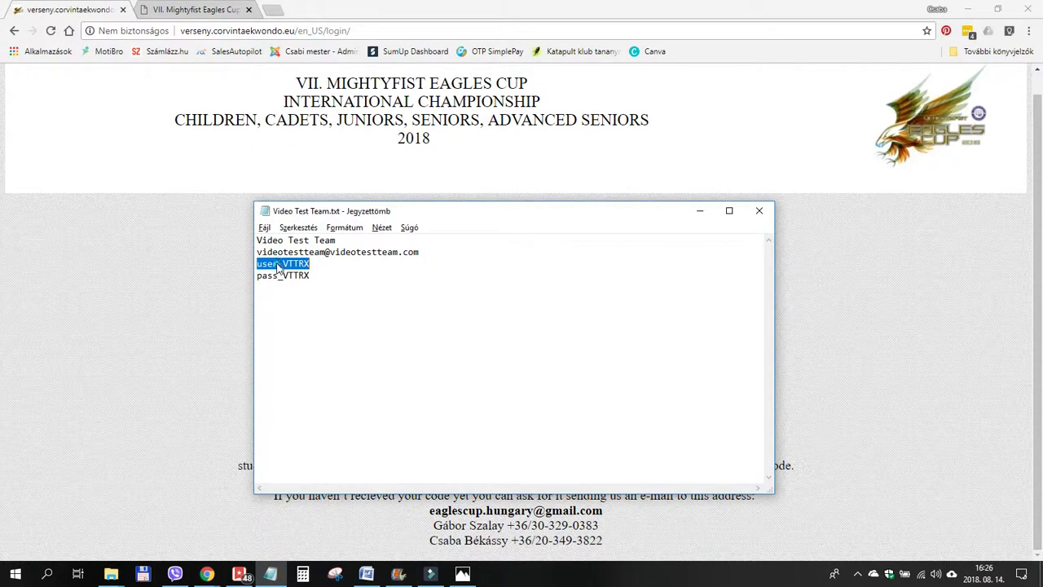
{"action": "right_click", "coordinate": [277, 264]}
{"action": "left_click", "coordinate": [313, 305]}
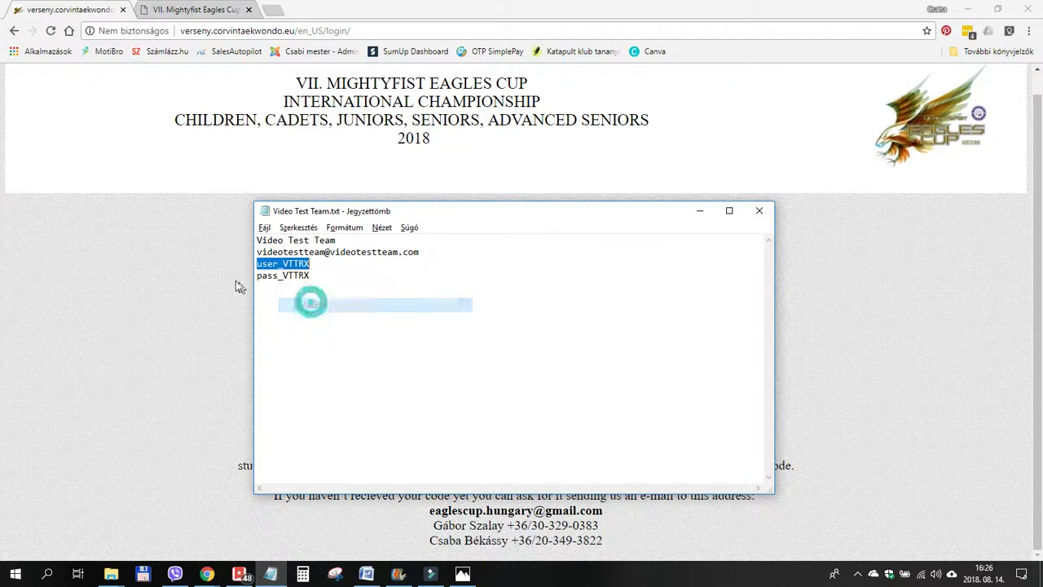
{"action": "left_click", "coordinate": [225, 270]}
{"action": "left_click", "coordinate": [302, 234]}
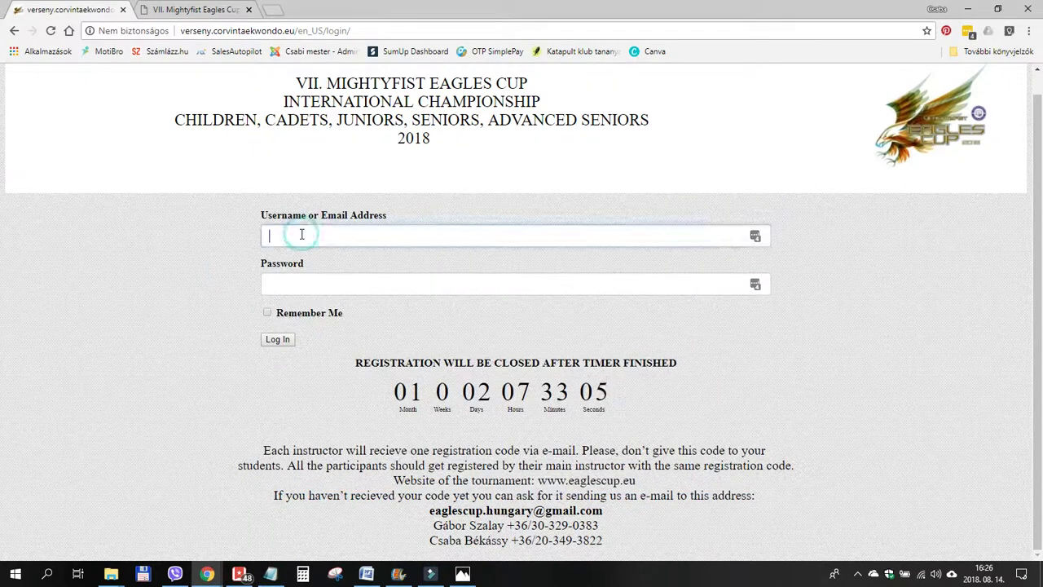
{"action": "key", "text": "ctrl+v"}
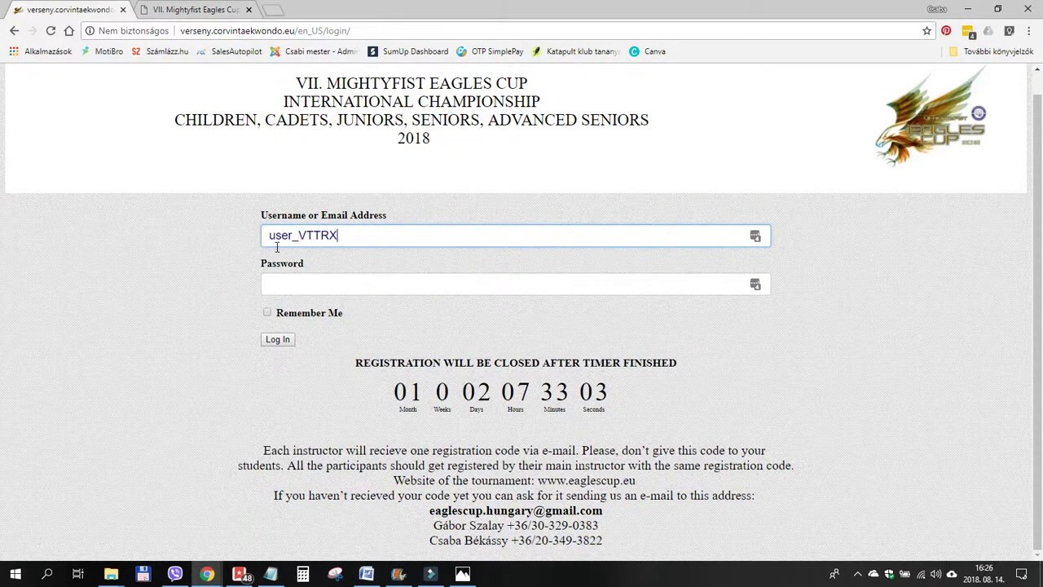
Copy the team's password from the notes into the Password field and submit the login.
{"action": "key", "text": "alt+Tab"}
{"action": "left_click", "coordinate": [283, 275]}
{"action": "double_click", "coordinate": [283, 276]}
{"action": "right_click", "coordinate": [283, 277]}
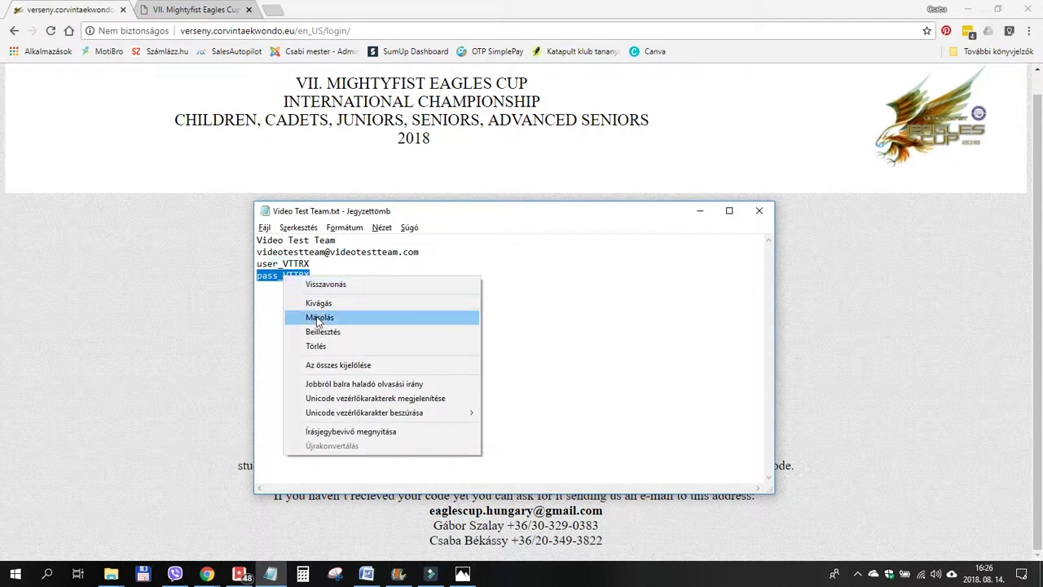
{"action": "left_click", "coordinate": [319, 317]}
{"action": "key", "text": "alt+Tab"}
{"action": "left_click", "coordinate": [300, 283]}
{"action": "key", "text": "ctrl+v"}
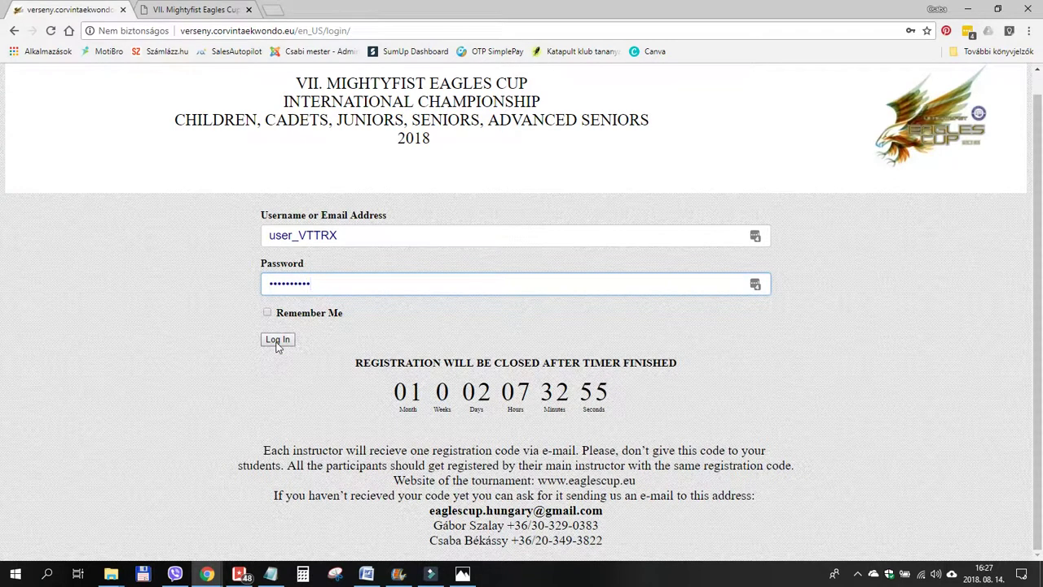
{"action": "left_click", "coordinate": [277, 340]}
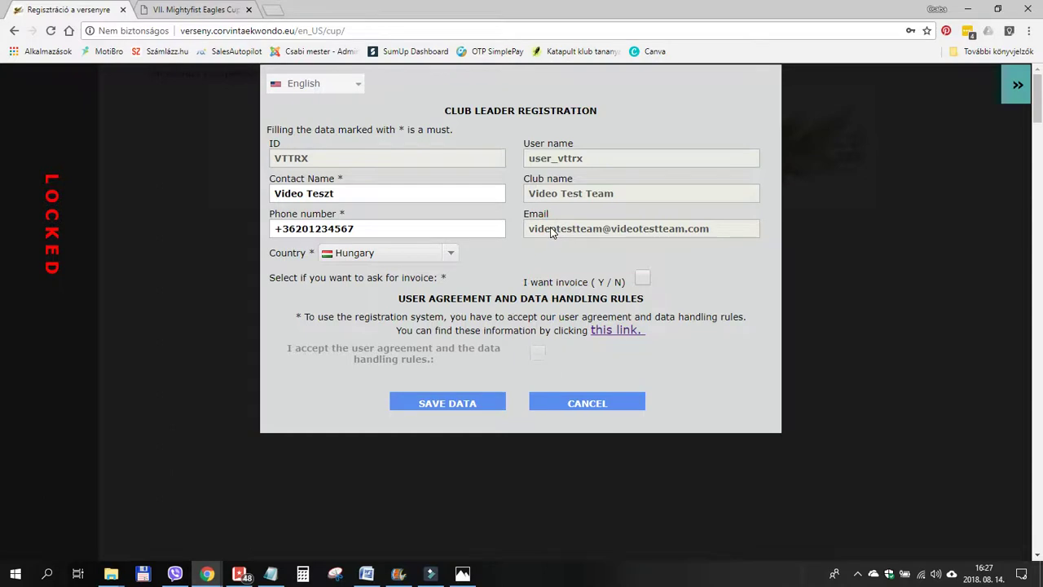
Keep Hungary as the club's country and select the invoice question label.
{"action": "left_click", "coordinate": [451, 255]}
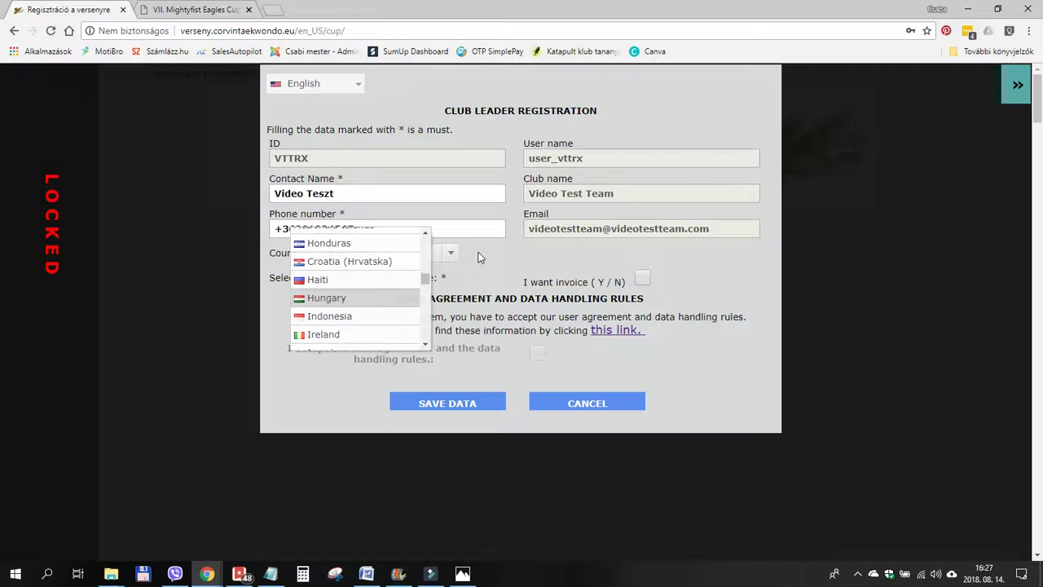
{"action": "left_click", "coordinate": [479, 257]}
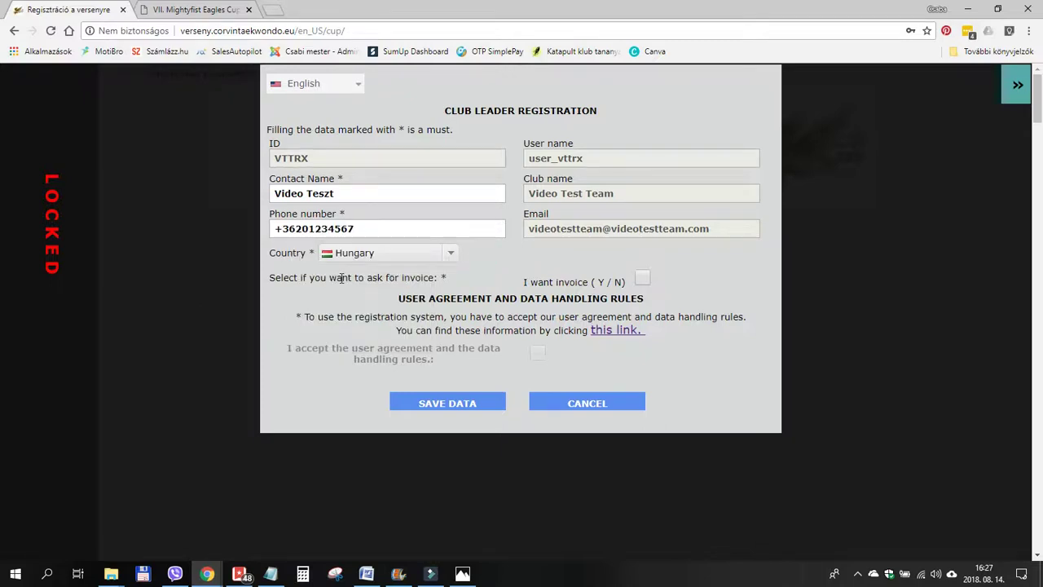
{"action": "triple_click", "coordinate": [304, 278]}
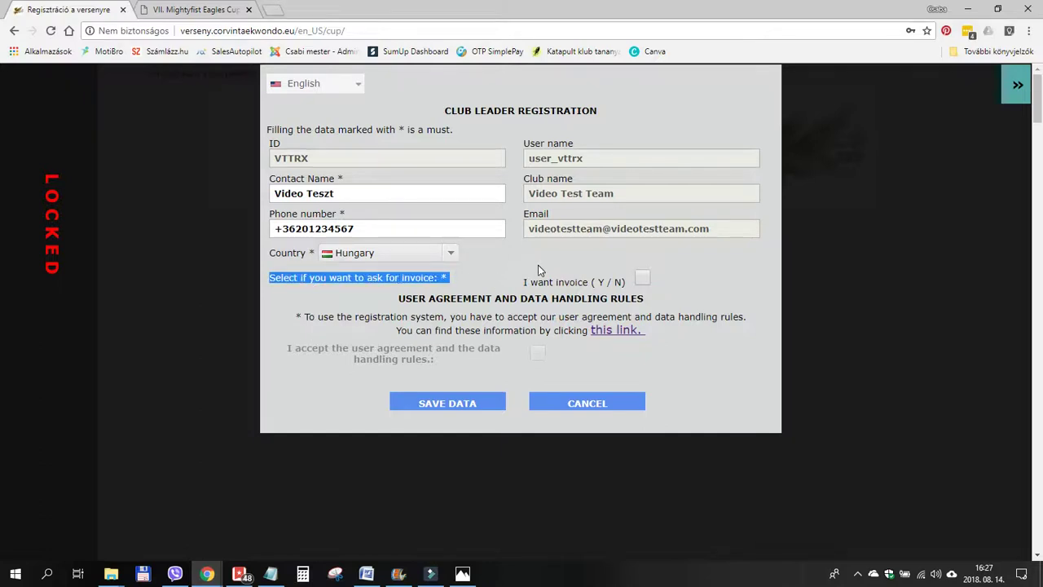
Tick 'I want invoice', review the prefilled invoicing data, and try accepting the user agreement.
{"action": "left_click", "coordinate": [644, 280]}
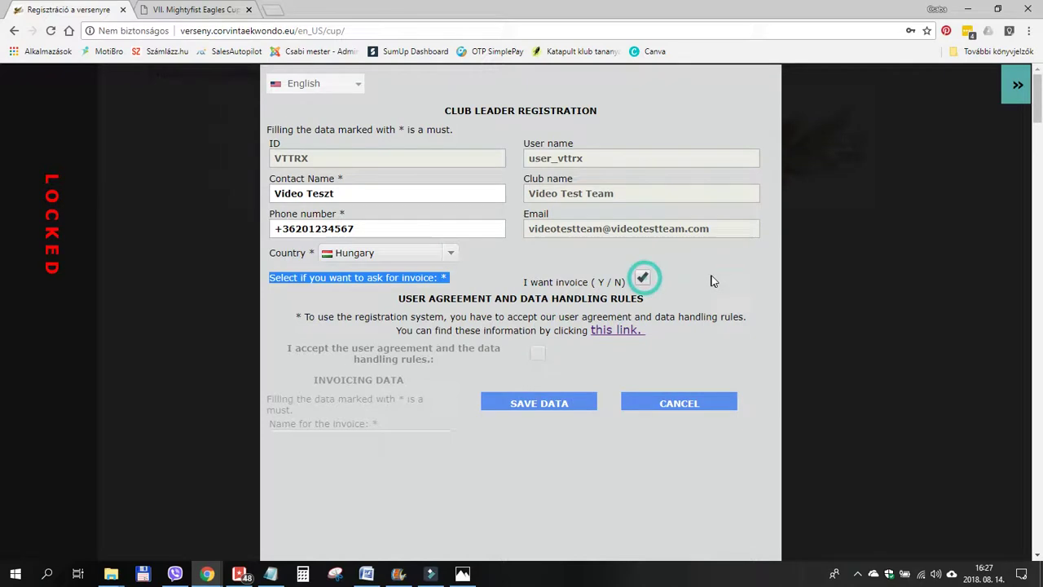
{"action": "scroll", "coordinate": [711, 274], "scroll_direction": "down", "scroll_amount": 1}
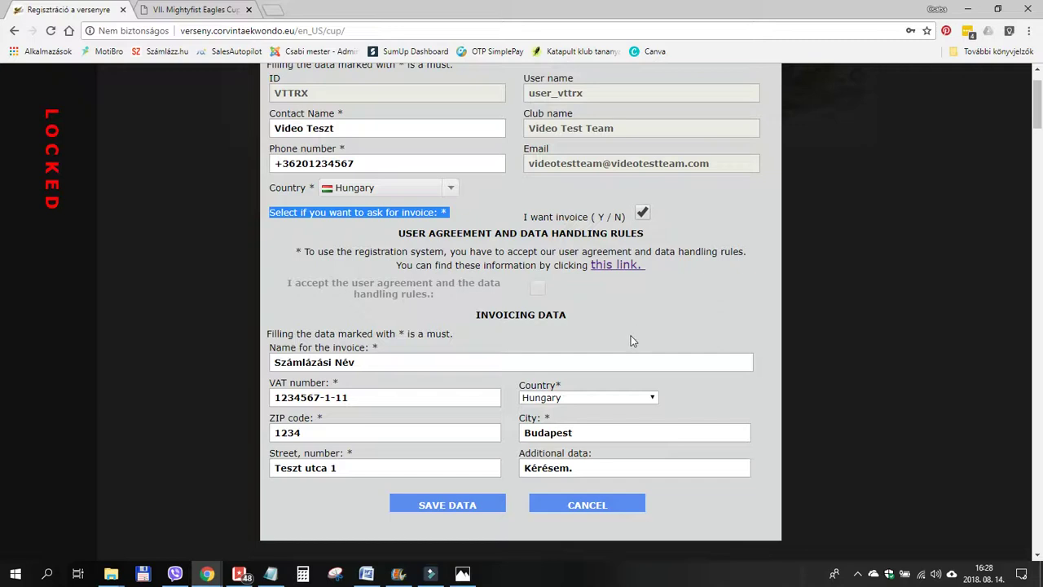
{"action": "left_click", "coordinate": [541, 291]}
Read the user agreement and data handling rules to the bottom, then close them with BEZÁR.
{"action": "left_click", "coordinate": [609, 266]}
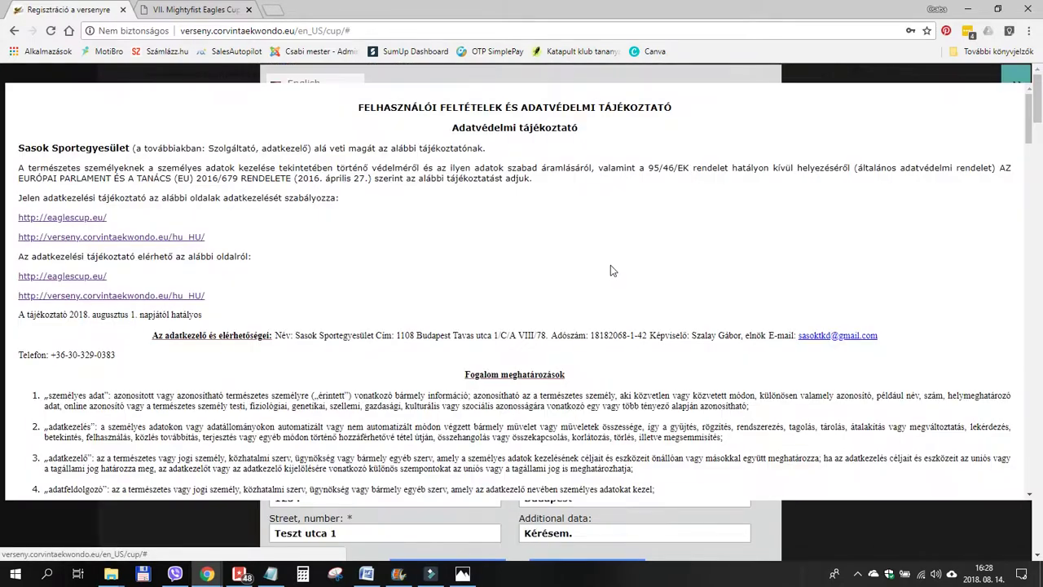
{"action": "scroll", "coordinate": [401, 259], "scroll_direction": "down", "scroll_amount": 2}
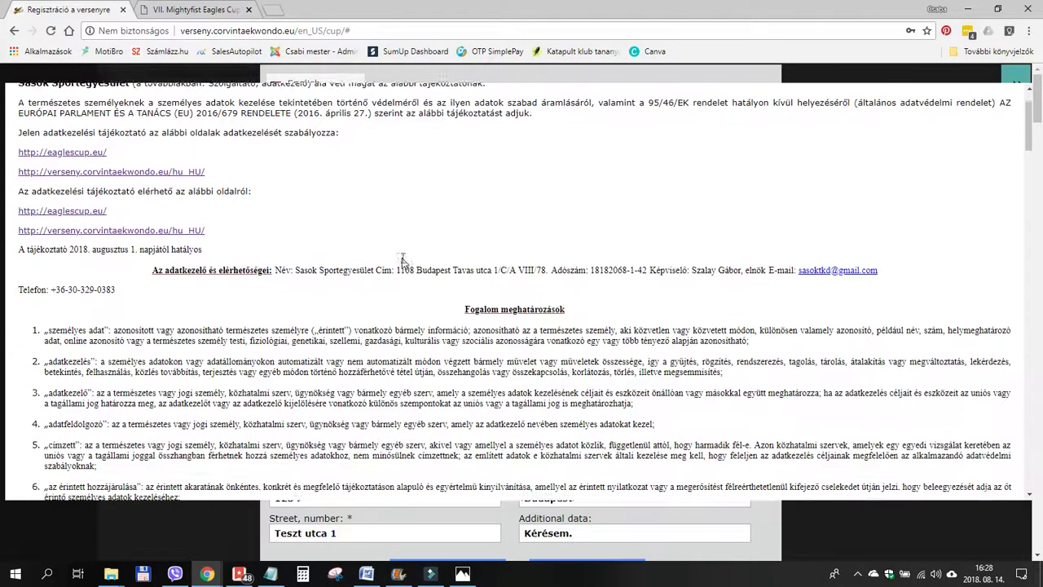
{"action": "scroll", "coordinate": [401, 262], "scroll_direction": "down", "scroll_amount": 3}
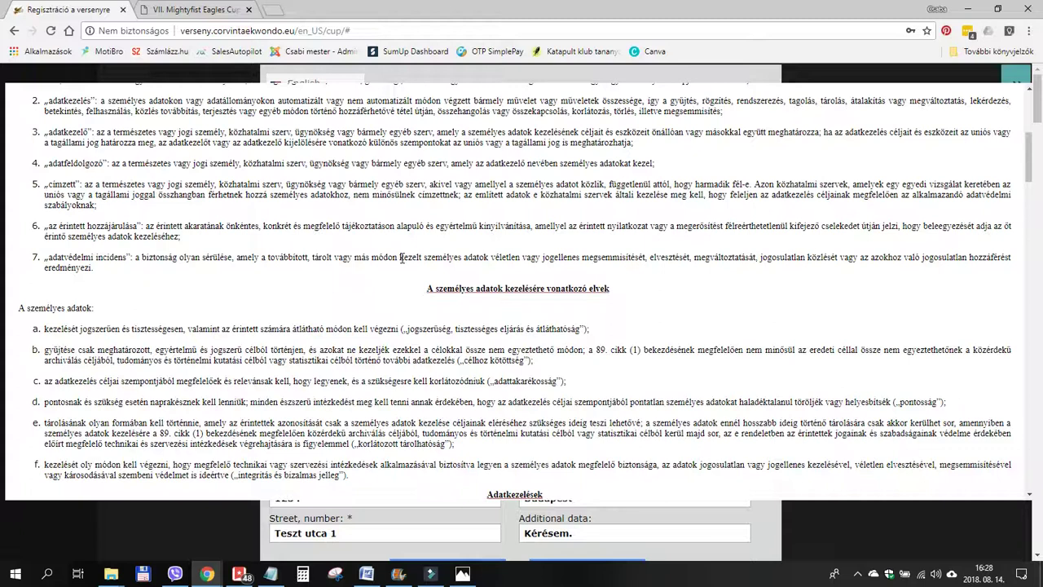
{"action": "scroll", "coordinate": [692, 329], "scroll_direction": "up", "scroll_amount": 3}
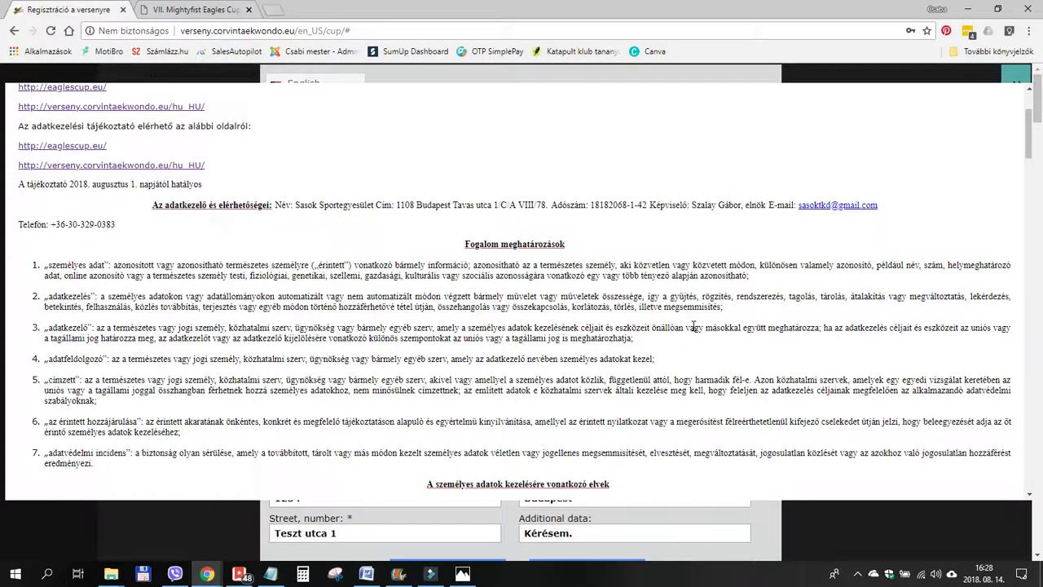
{"action": "scroll", "coordinate": [692, 329], "scroll_direction": "down", "scroll_amount": 15}
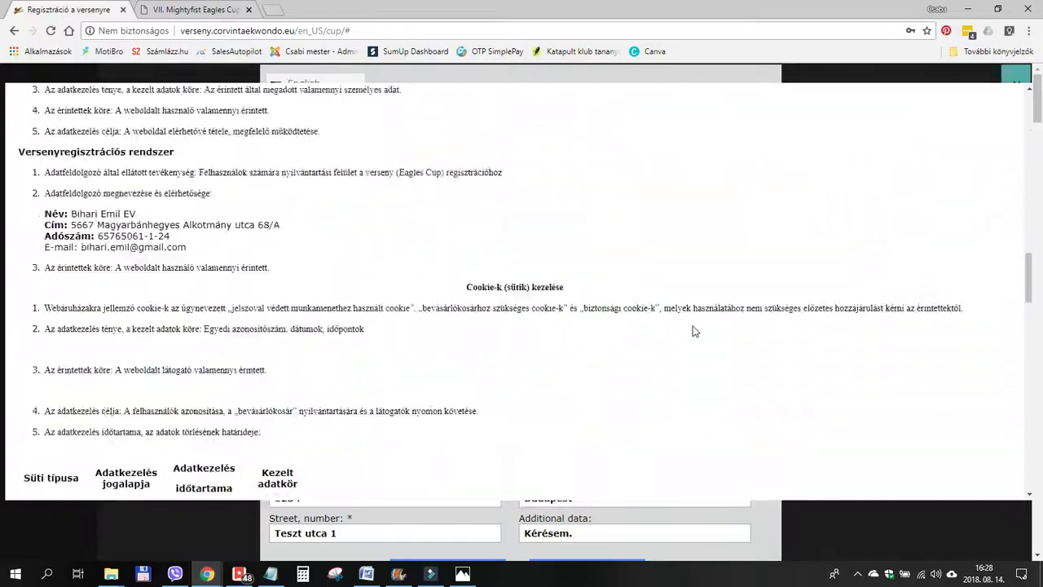
{"action": "scroll", "coordinate": [694, 331], "scroll_direction": "down", "scroll_amount": 15}
{"action": "scroll", "coordinate": [694, 331], "scroll_direction": "down", "scroll_amount": 5}
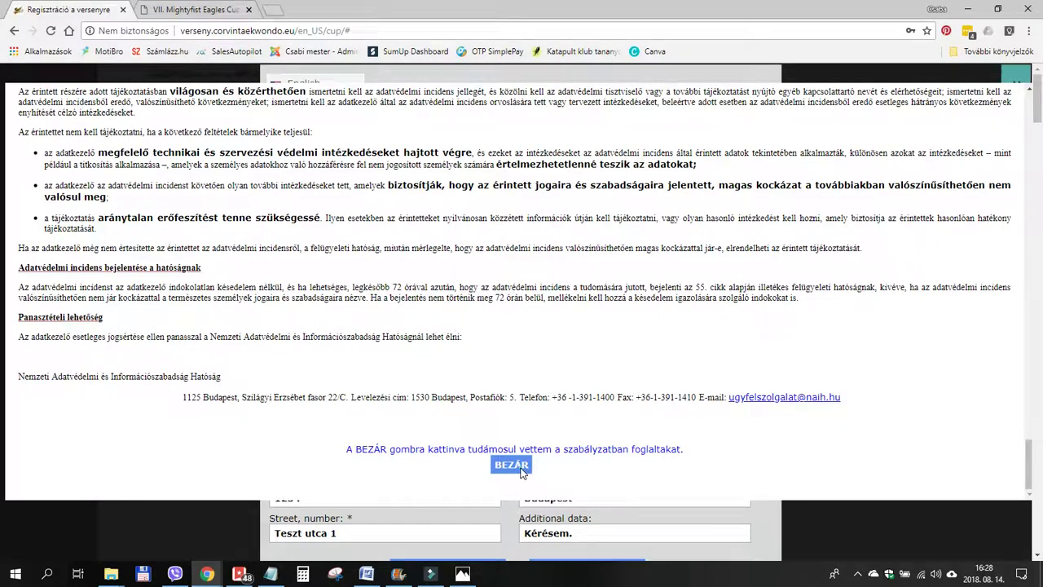
{"action": "left_click", "coordinate": [521, 470]}
Accept the user agreement and save the club leader details with SAVE DATA.
{"action": "left_click", "coordinate": [538, 356]}
{"action": "scroll", "coordinate": [668, 361], "scroll_direction": "down", "scroll_amount": 3}
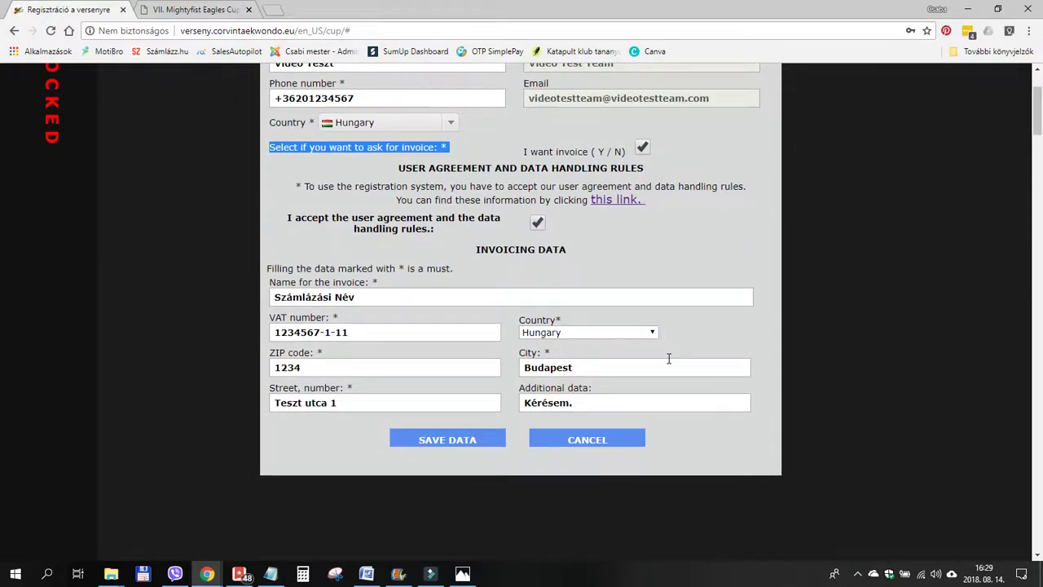
{"action": "left_click", "coordinate": [440, 444]}
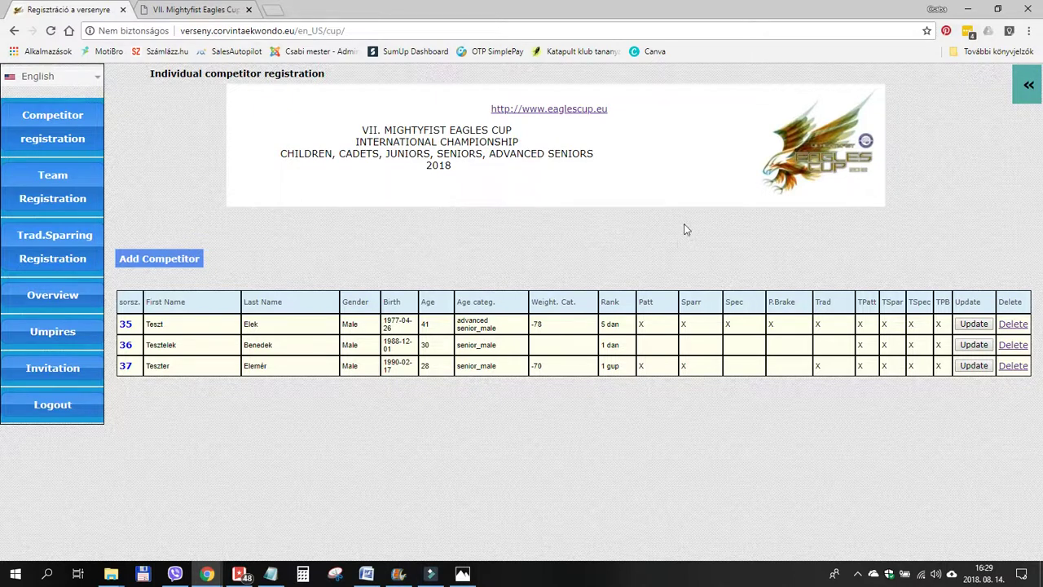
{"action": "left_click", "coordinate": [1027, 90]}
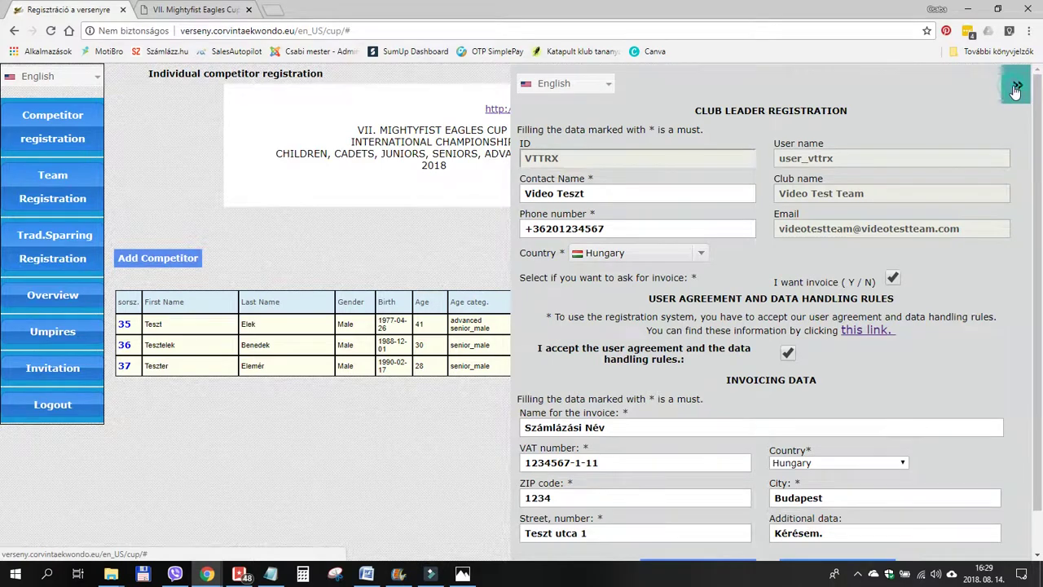
{"action": "left_click", "coordinate": [1025, 91]}
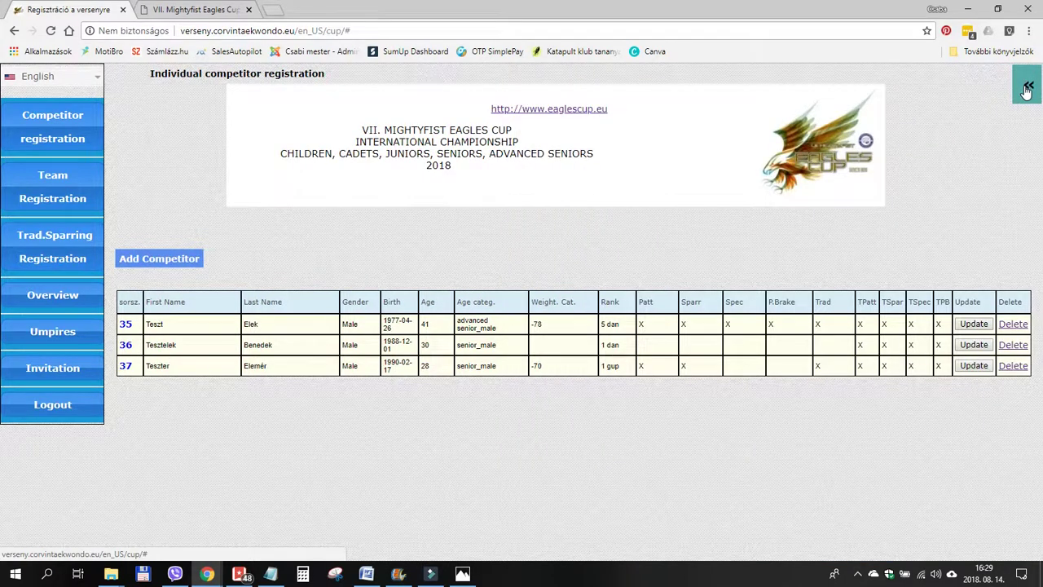
{"action": "left_click", "coordinate": [1027, 90]}
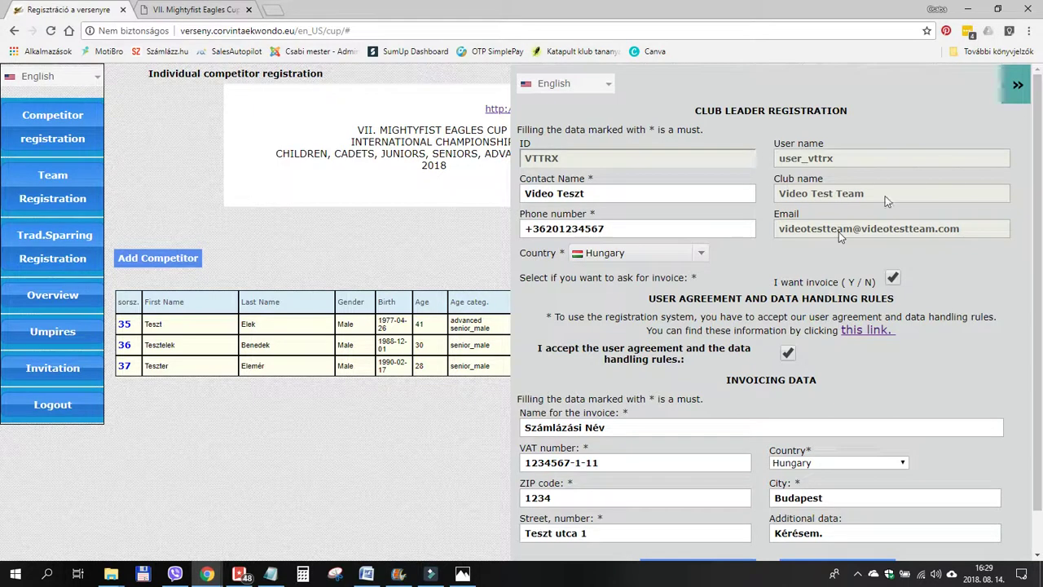
{"action": "left_click", "coordinate": [1017, 88]}
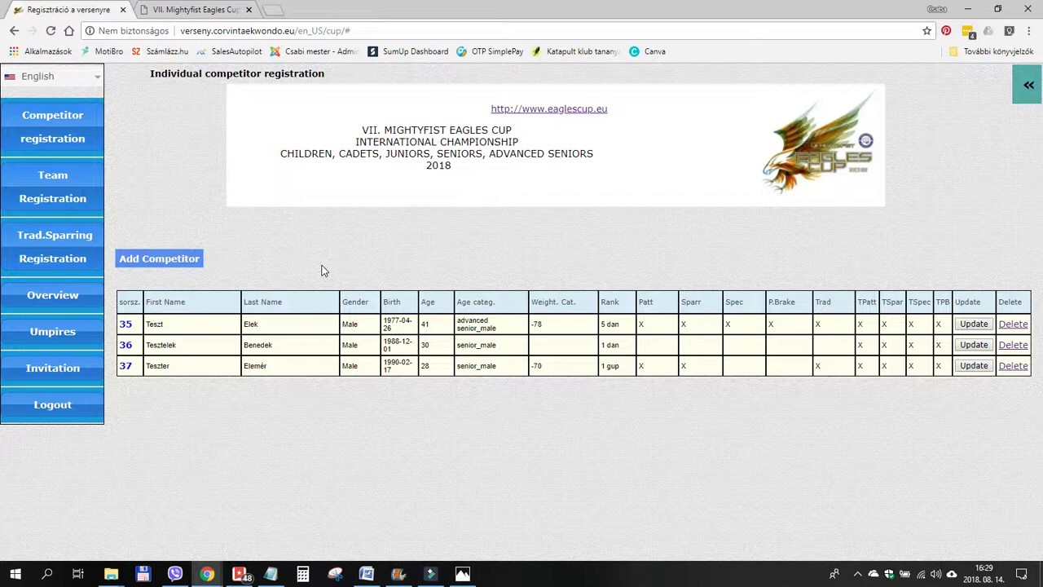
Start a new individual competitor and enter their last and first name.
{"action": "left_click", "coordinate": [159, 262]}
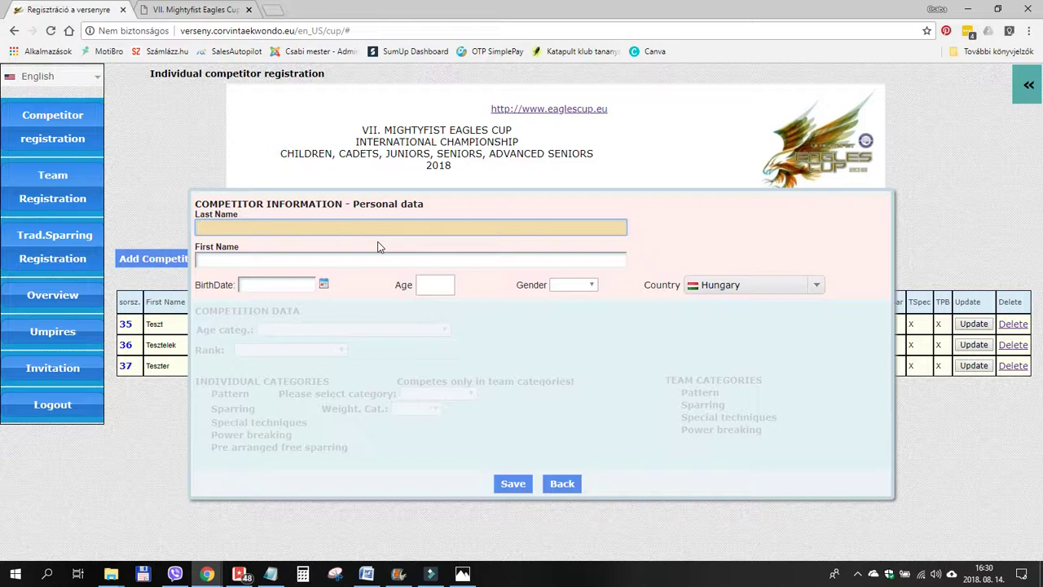
{"action": "key", "text": "Tab"}
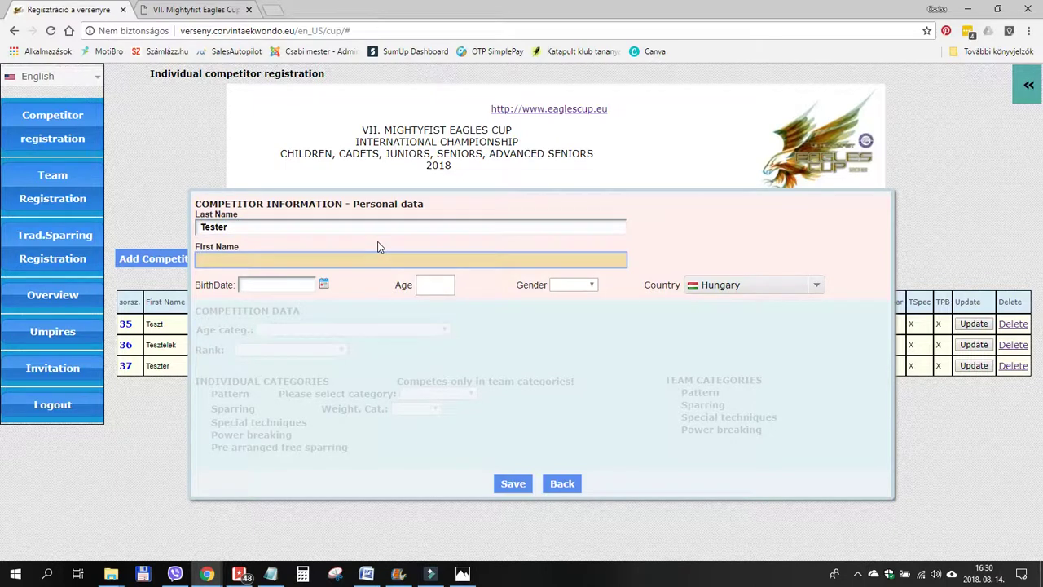
Set the competitor's birth date to 1988-12-24 and gender to Male.
{"action": "left_click", "coordinate": [279, 285]}
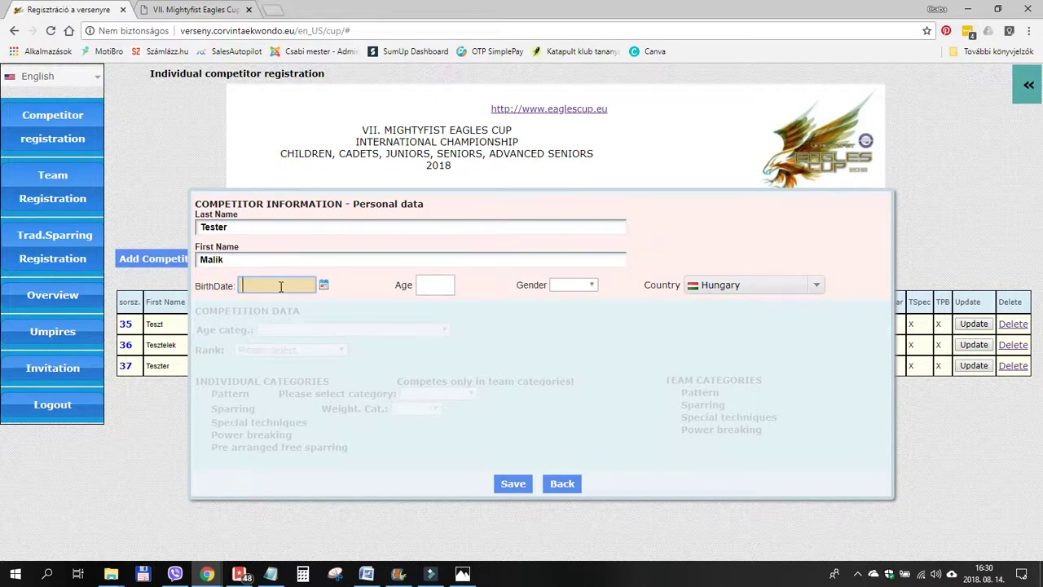
{"action": "left_click", "coordinate": [323, 286]}
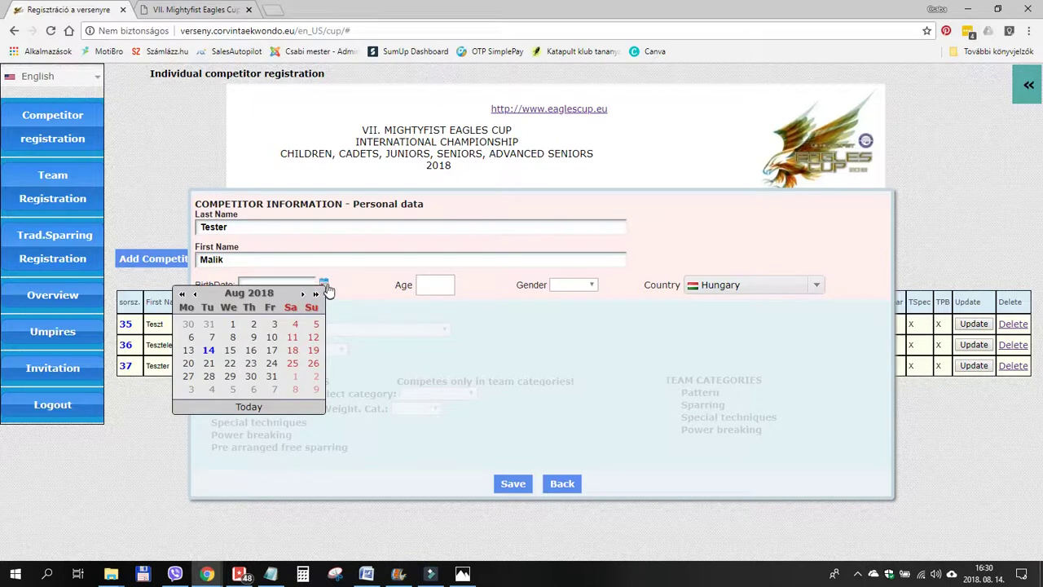
{"action": "left_click", "coordinate": [340, 282]}
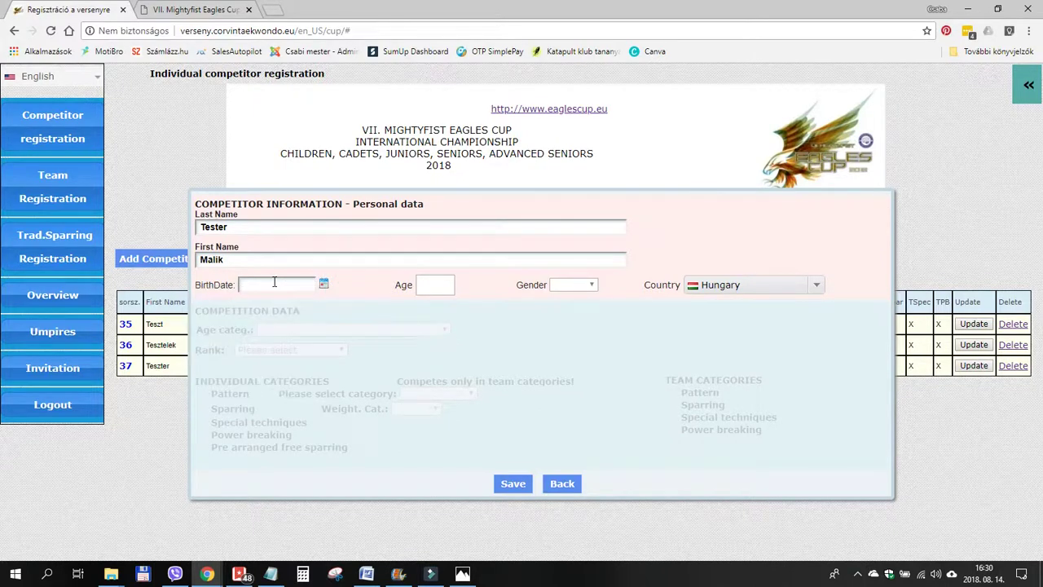
{"action": "left_click", "coordinate": [273, 284]}
{"action": "type", "text": "198"}
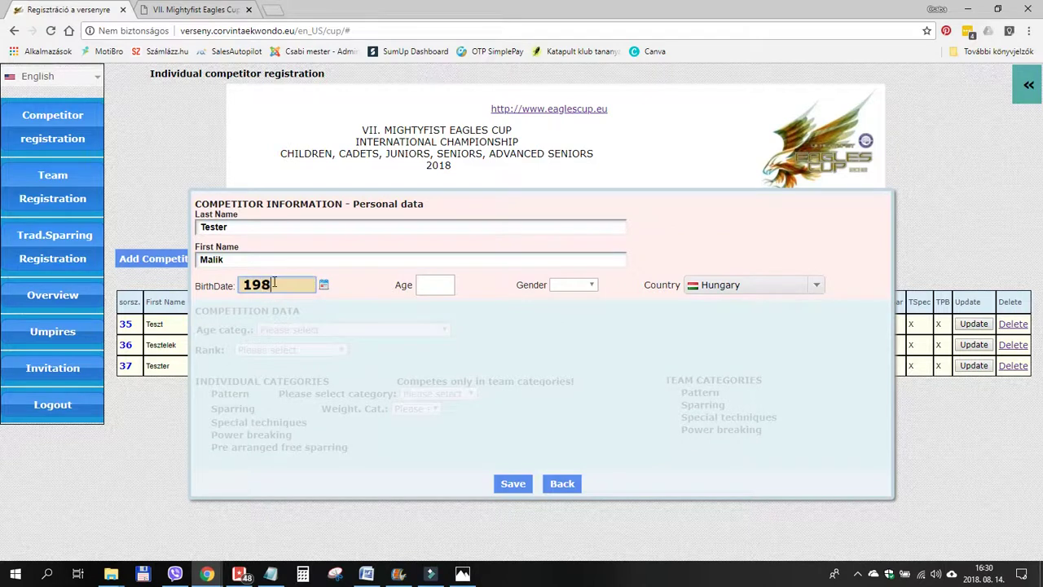
{"action": "type", "text": "8-12-24"}
{"action": "key", "text": "Tab"}
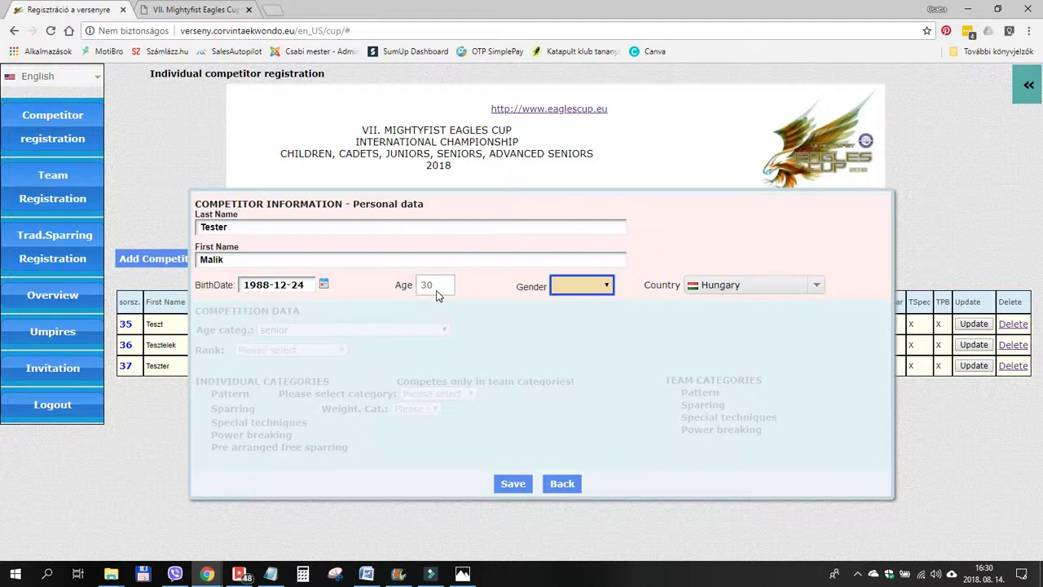
{"action": "left_click", "coordinate": [584, 285]}
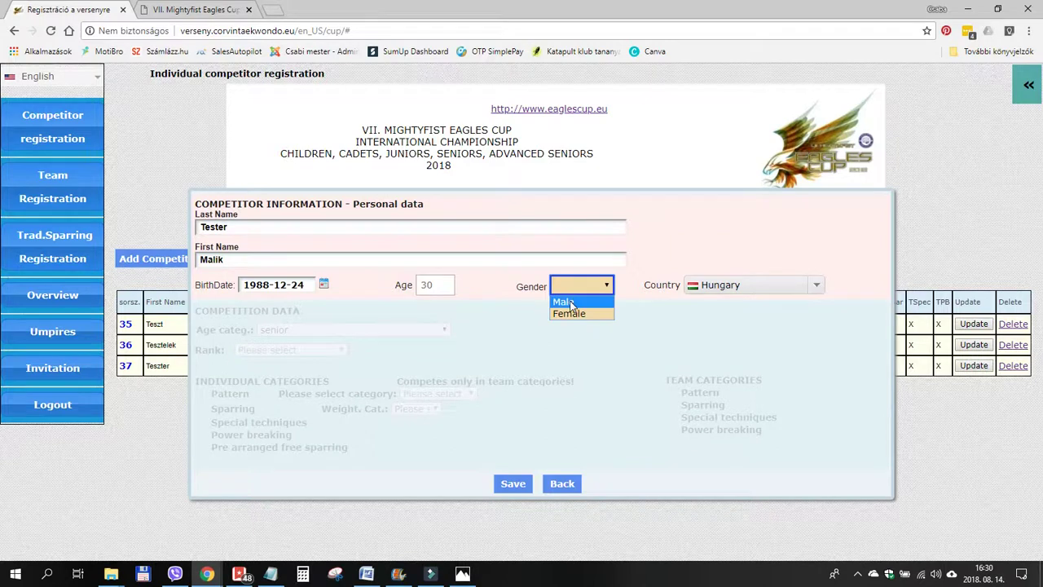
{"action": "left_click", "coordinate": [571, 303]}
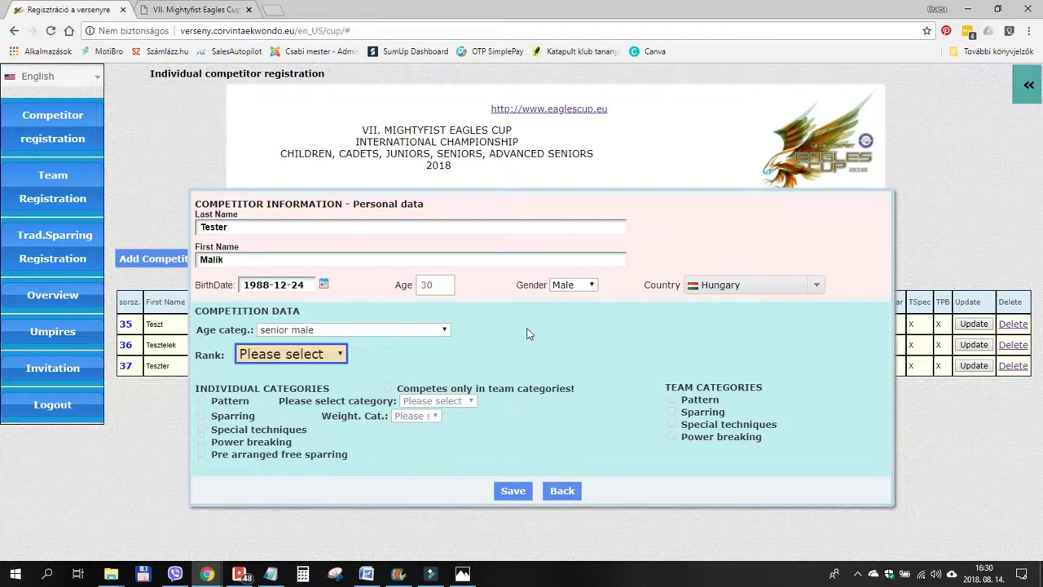
Choose I. dan as the rank, highlighting the age category and individual categories labels.
{"action": "left_click", "coordinate": [204, 329]}
{"action": "left_click_drag", "start_coordinate": [202, 329], "coordinate": [243, 331]}
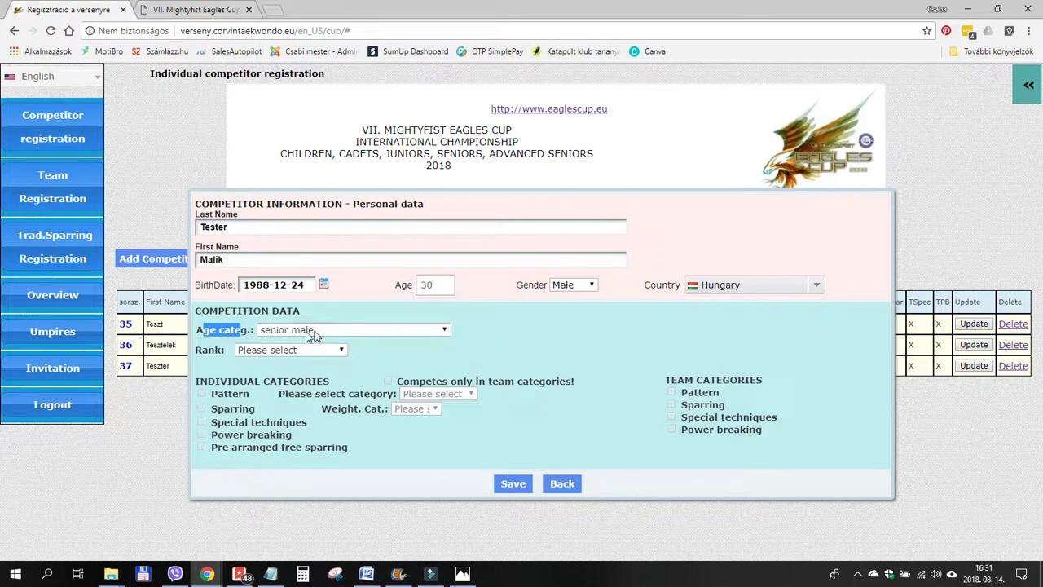
{"action": "left_click", "coordinate": [249, 349]}
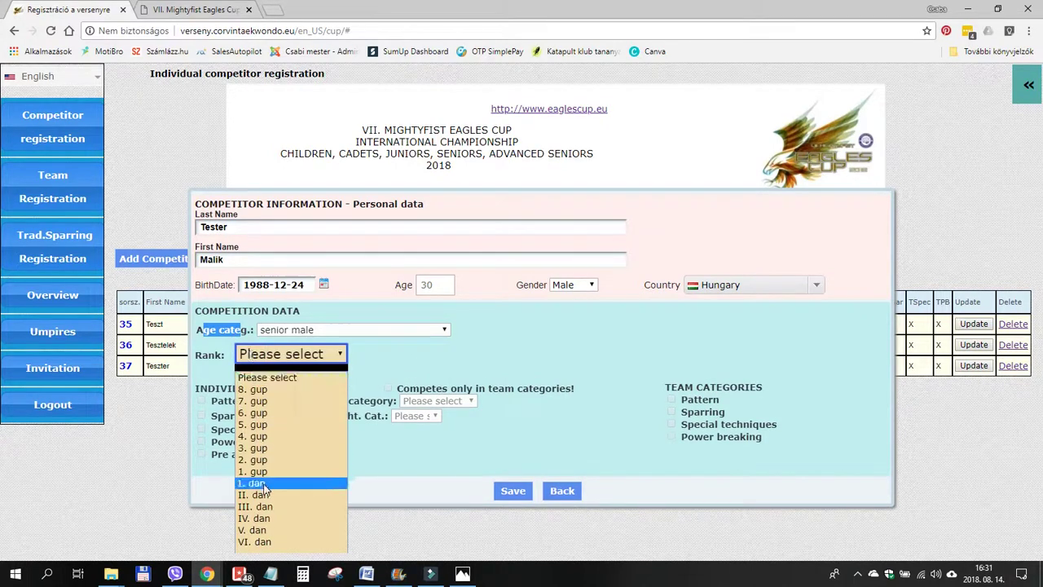
{"action": "left_click", "coordinate": [264, 486]}
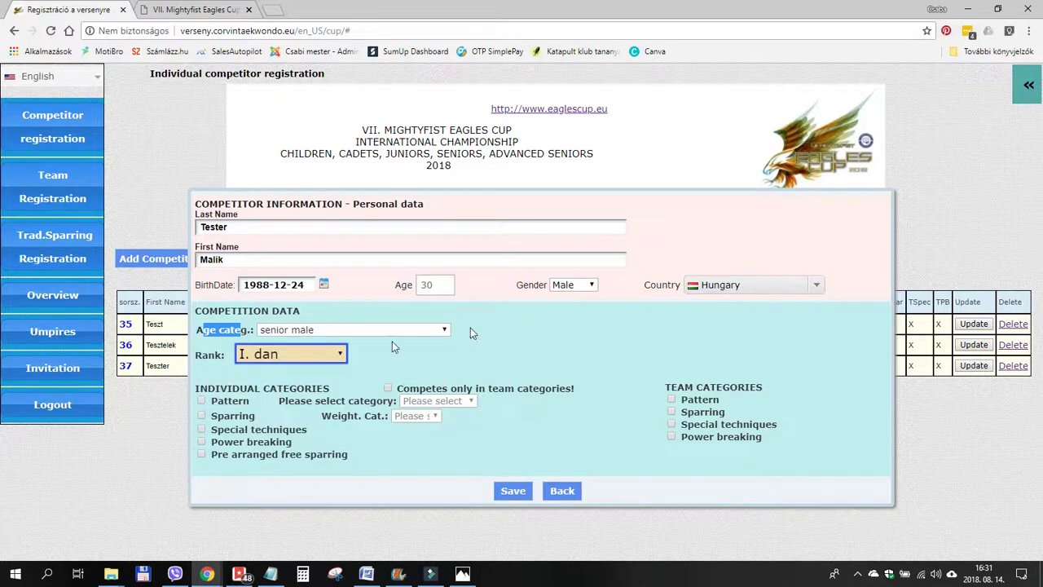
{"action": "left_click", "coordinate": [278, 382]}
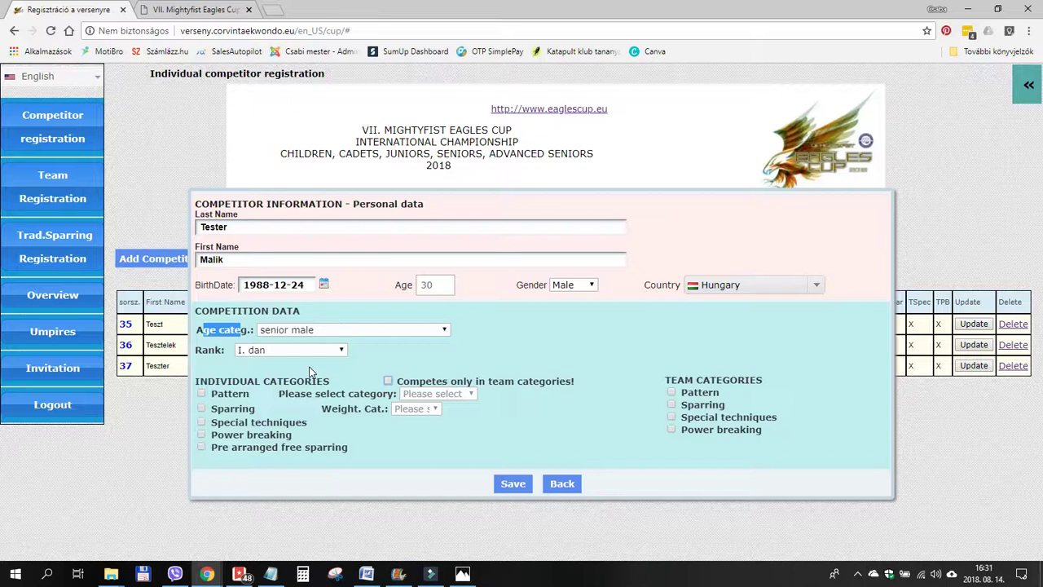
{"action": "left_click", "coordinate": [526, 322]}
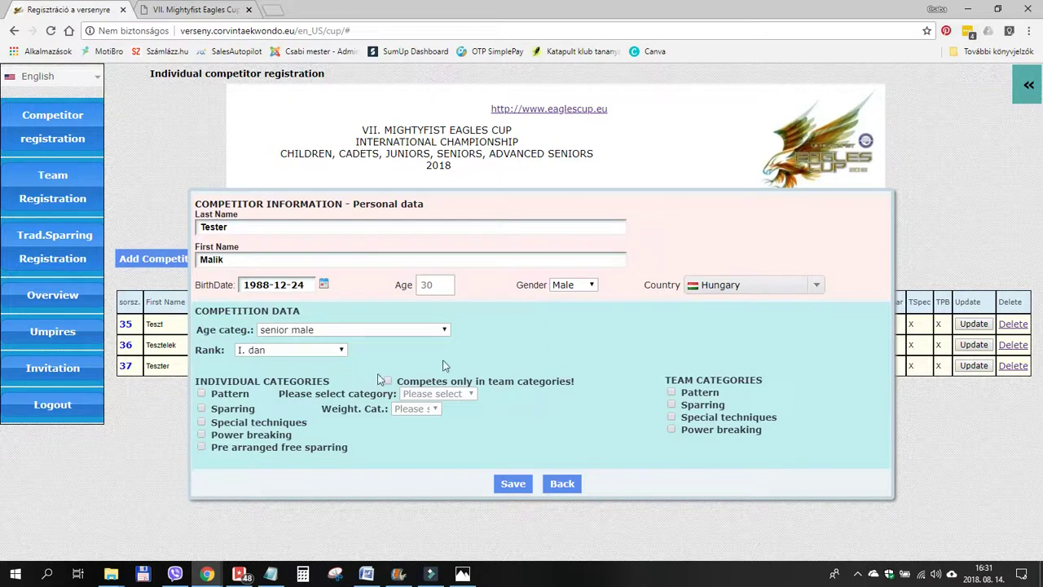
{"action": "left_click_drag", "start_coordinate": [201, 381], "coordinate": [317, 380]}
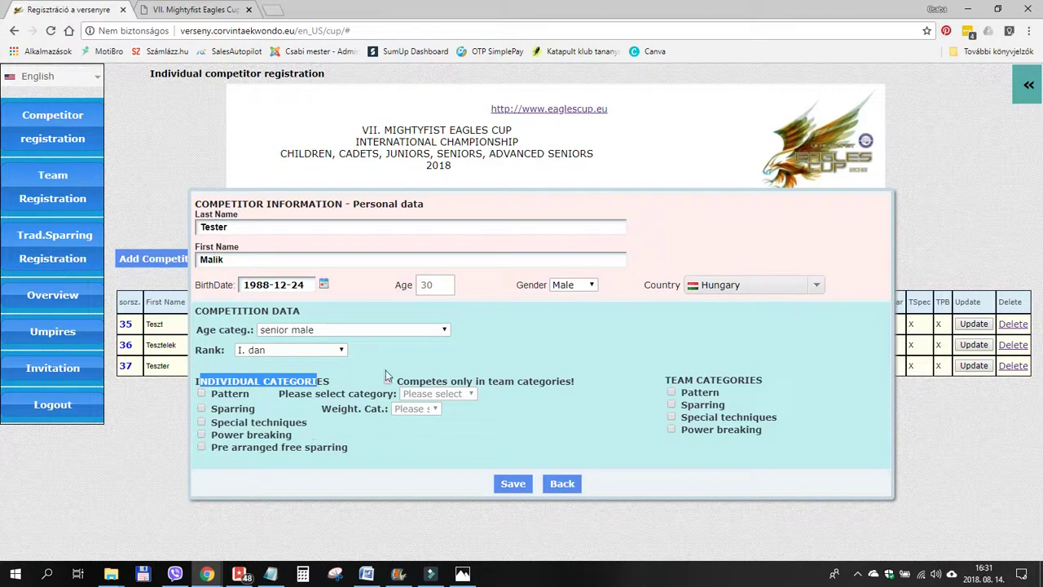
Tick Pattern, Sparring with weight category -70, and Special techniques.
{"action": "left_click", "coordinate": [453, 359]}
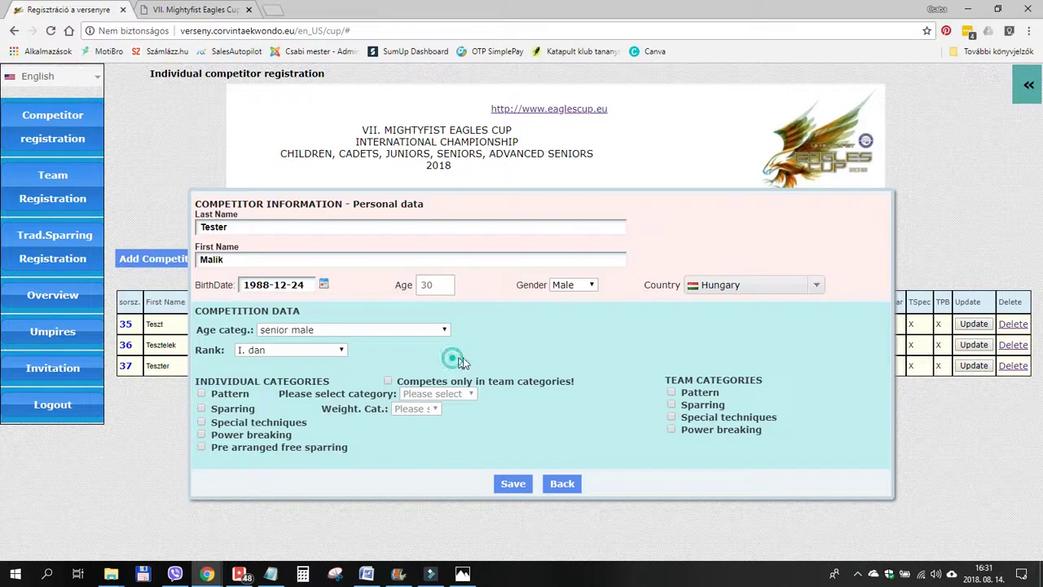
{"action": "triple_click", "coordinate": [687, 380]}
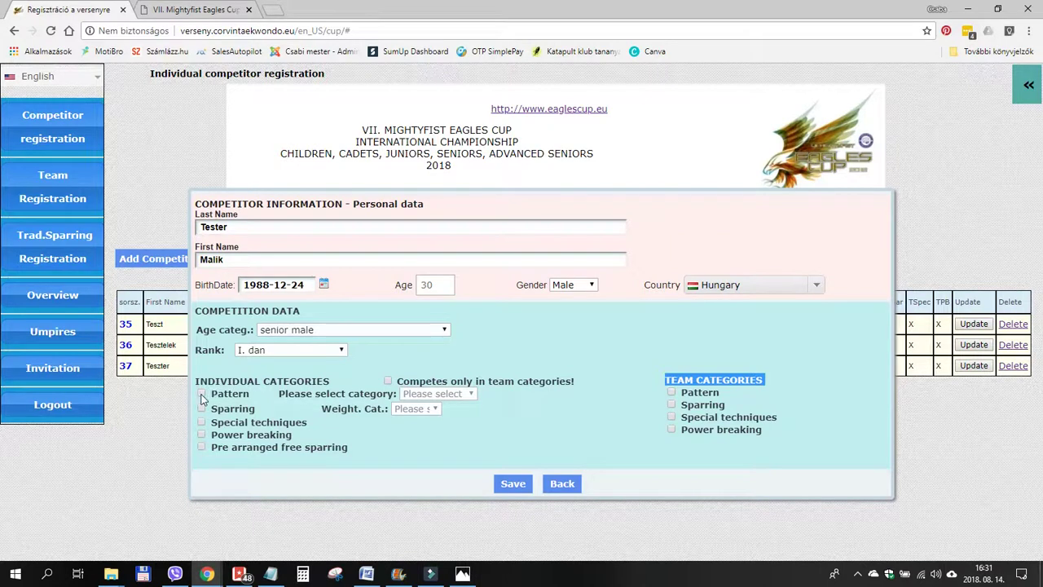
{"action": "left_click", "coordinate": [202, 394]}
{"action": "left_click", "coordinate": [202, 409]}
{"action": "left_click", "coordinate": [423, 408]}
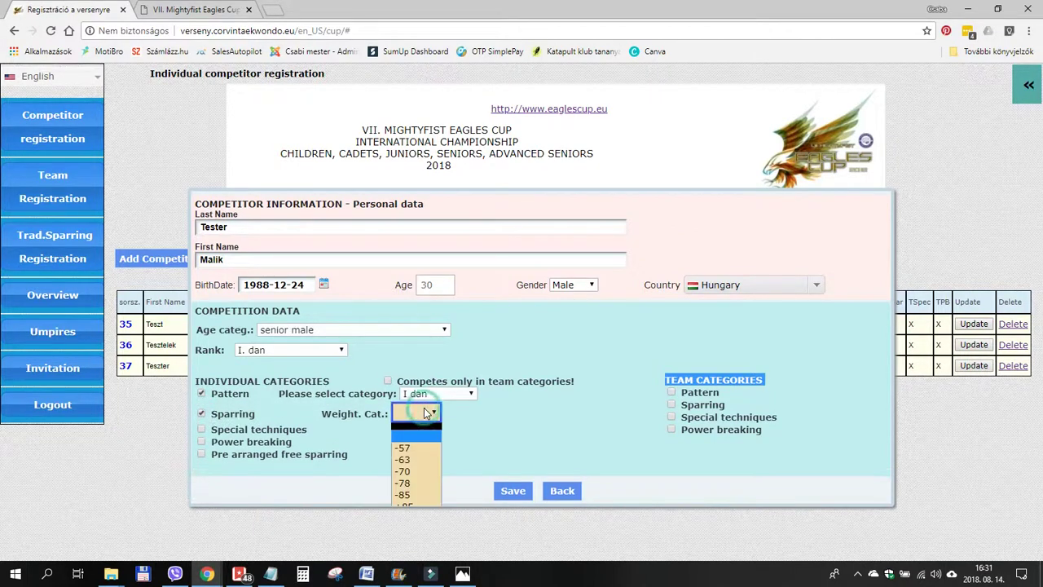
{"action": "left_click", "coordinate": [402, 472]}
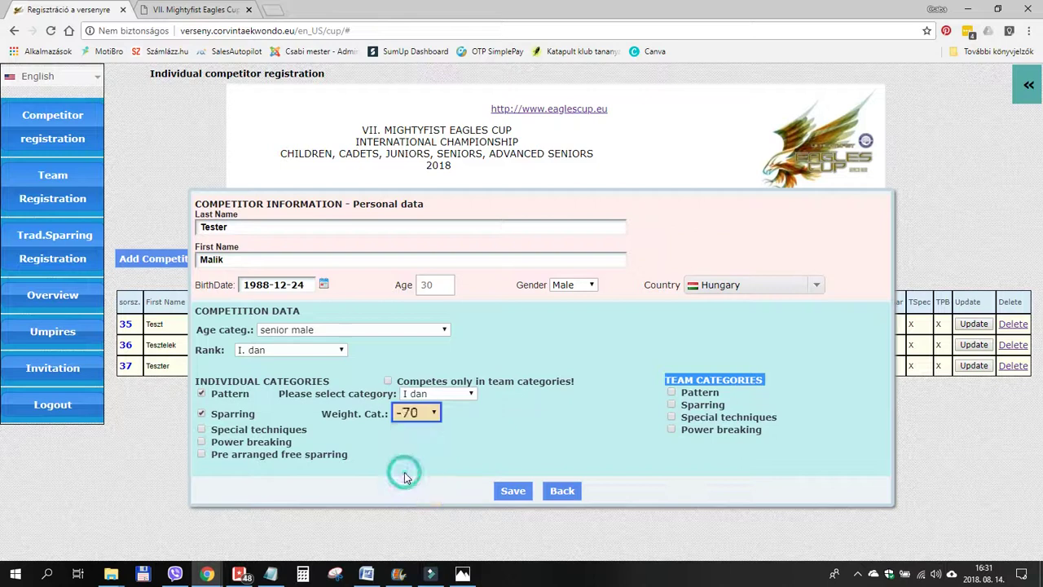
{"action": "left_click", "coordinate": [270, 470]}
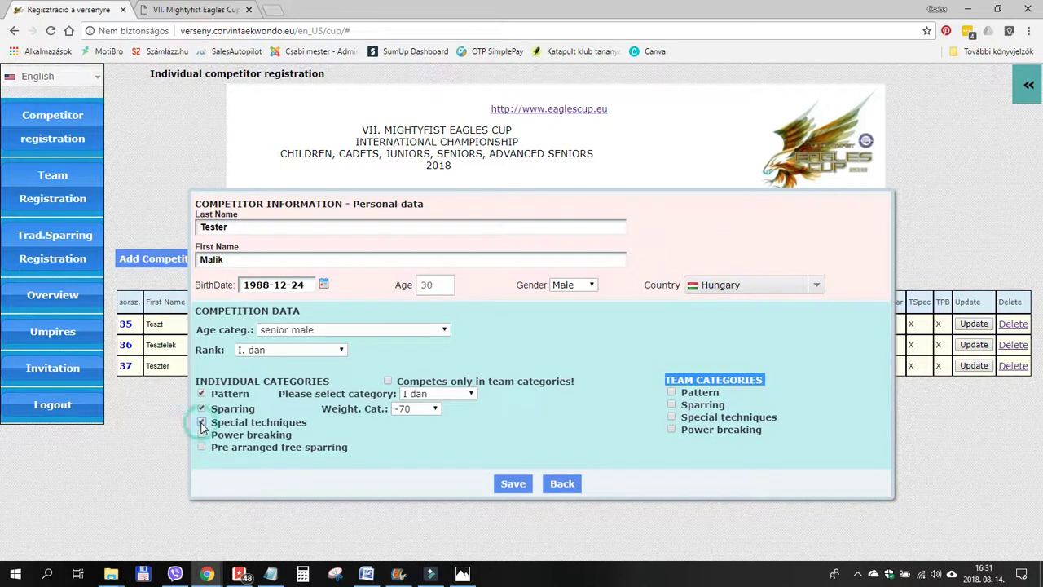
{"action": "left_click", "coordinate": [202, 423]}
Overwrite the kick scores so they read 260, 230, 220, 215, with 130 left last.
{"action": "scroll", "coordinate": [506, 391], "scroll_direction": "down", "scroll_amount": 1}
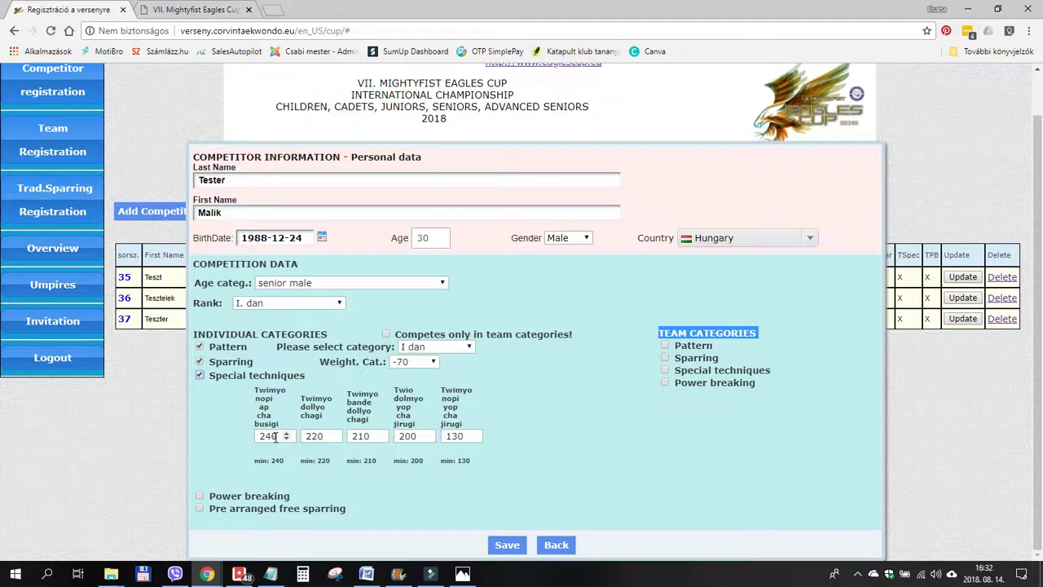
{"action": "double_click", "coordinate": [275, 437]}
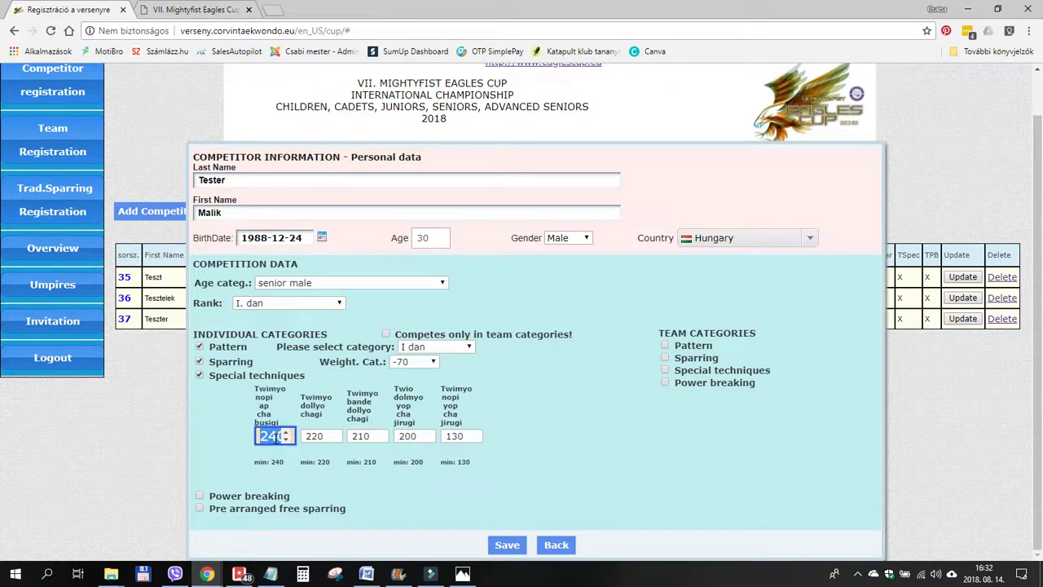
{"action": "type", "text": "260"}
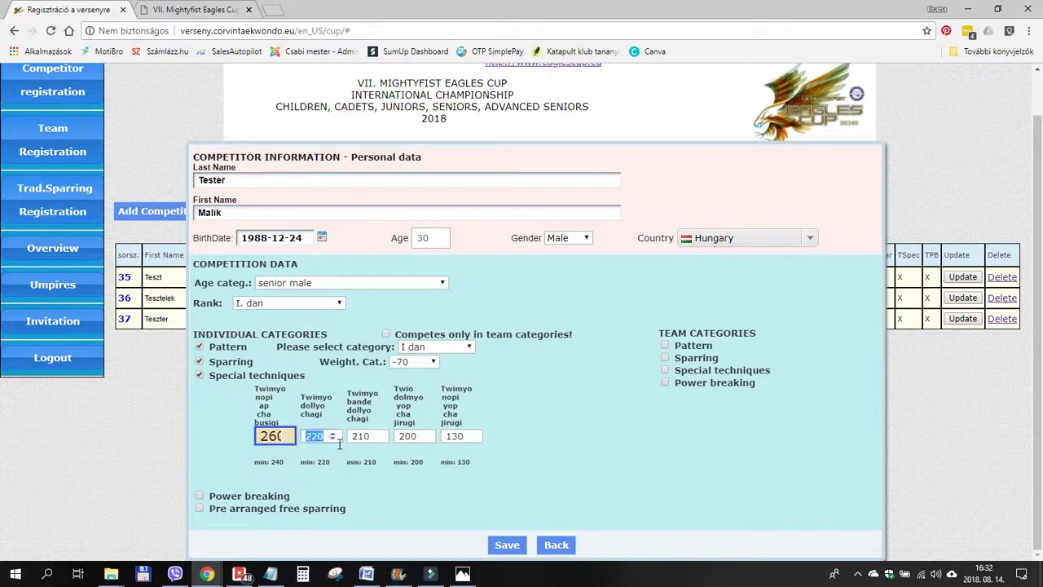
{"action": "double_click", "coordinate": [318, 441]}
{"action": "type", "text": "230"}
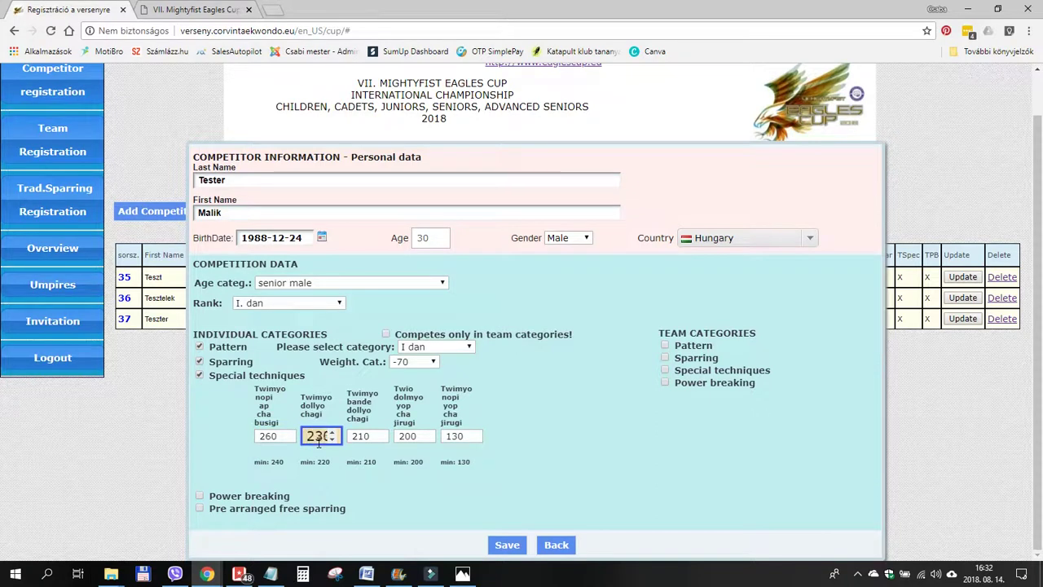
{"action": "key", "text": "Tab"}
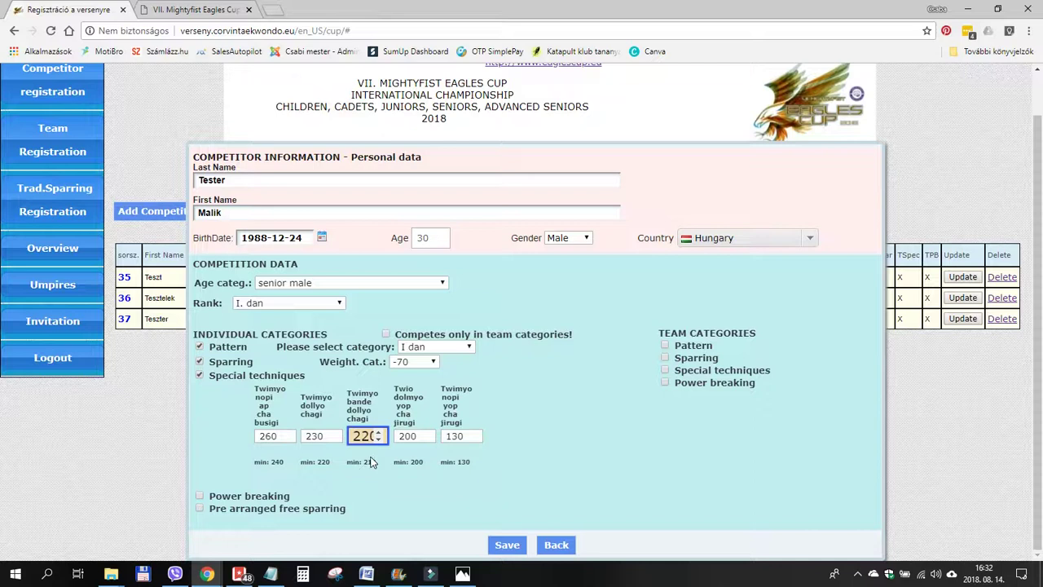
{"action": "double_click", "coordinate": [410, 438]}
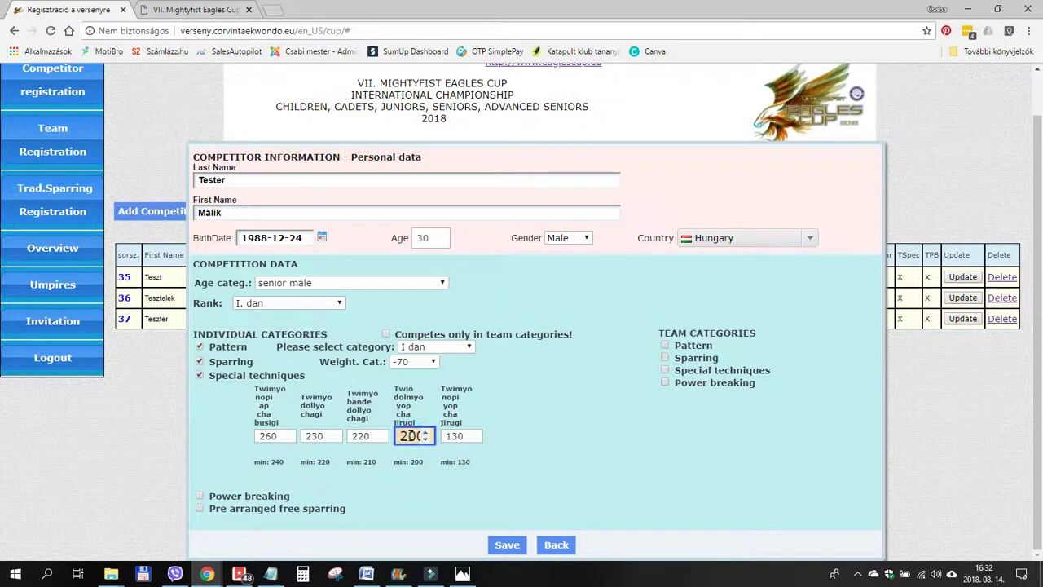
{"action": "type", "text": "5"}
{"action": "scroll", "coordinate": [409, 437], "scroll_direction": "up", "scroll_amount": 2}
{"action": "key", "text": "Tab"}
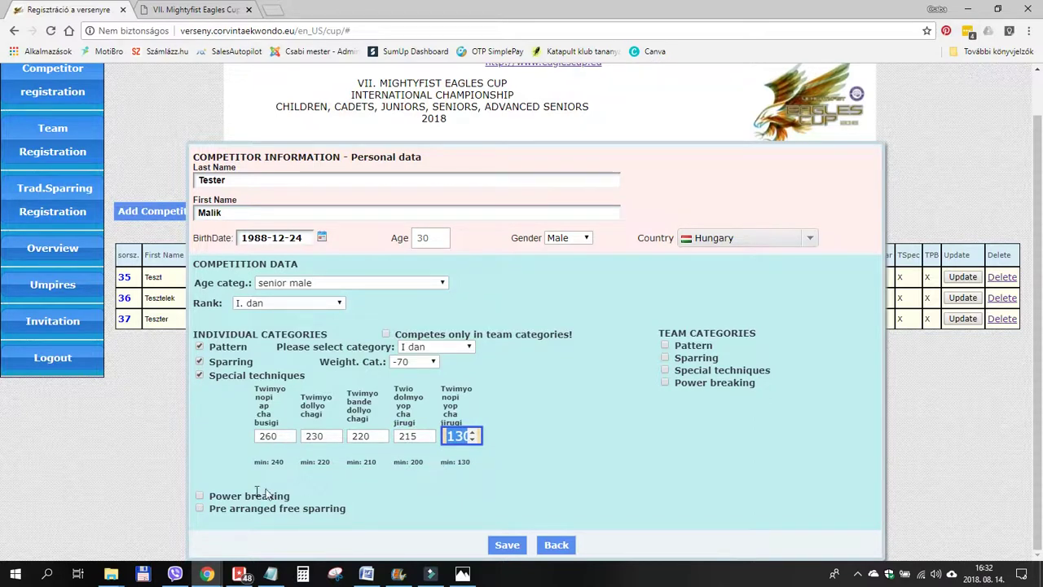
Enter the competitor in Power breaking and set the first white plank count to 1.
{"action": "left_click", "coordinate": [317, 480]}
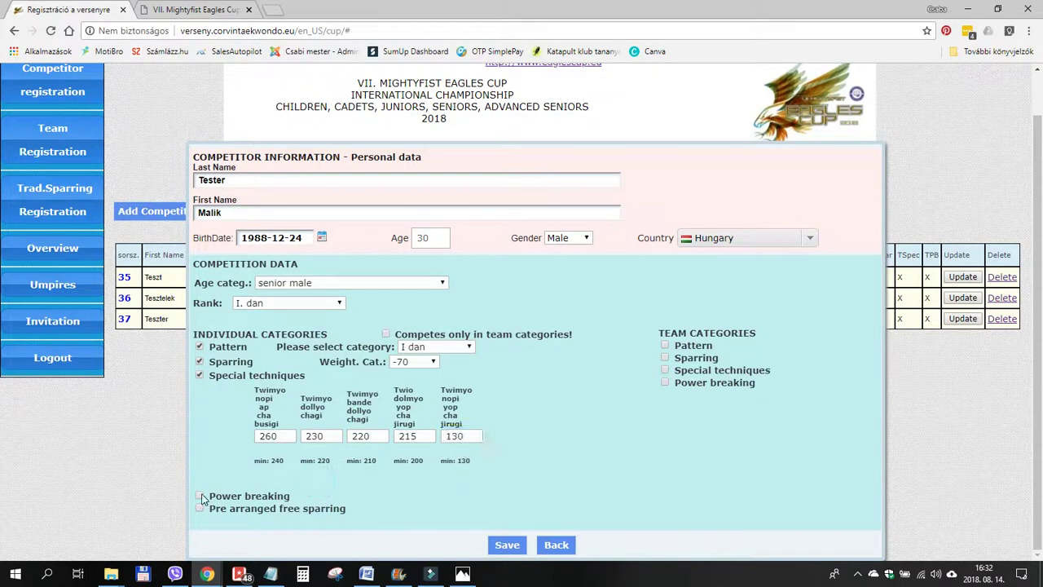
{"action": "left_click", "coordinate": [200, 497]}
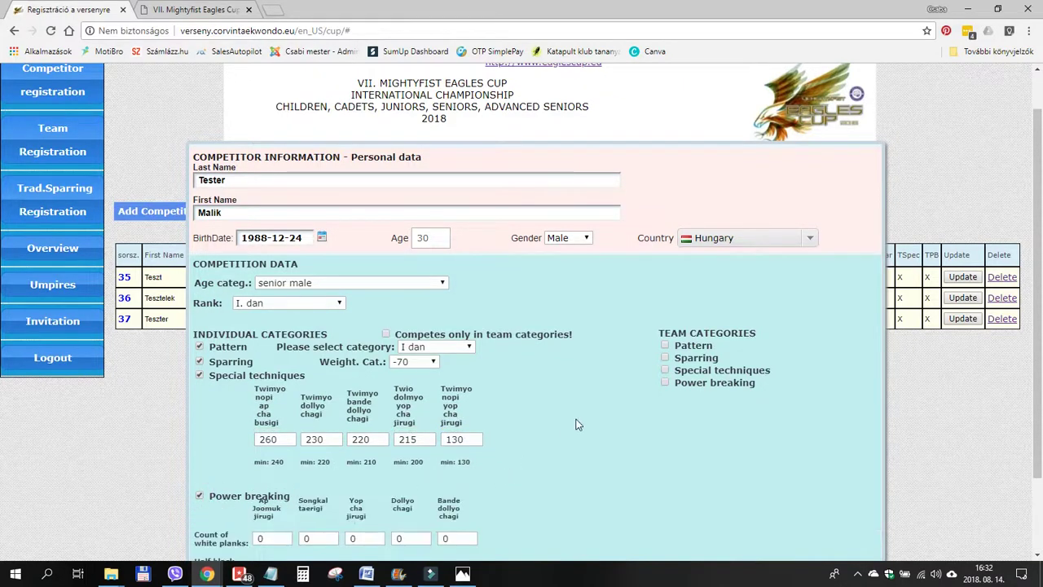
{"action": "scroll", "coordinate": [575, 424], "scroll_direction": "down", "scroll_amount": 1}
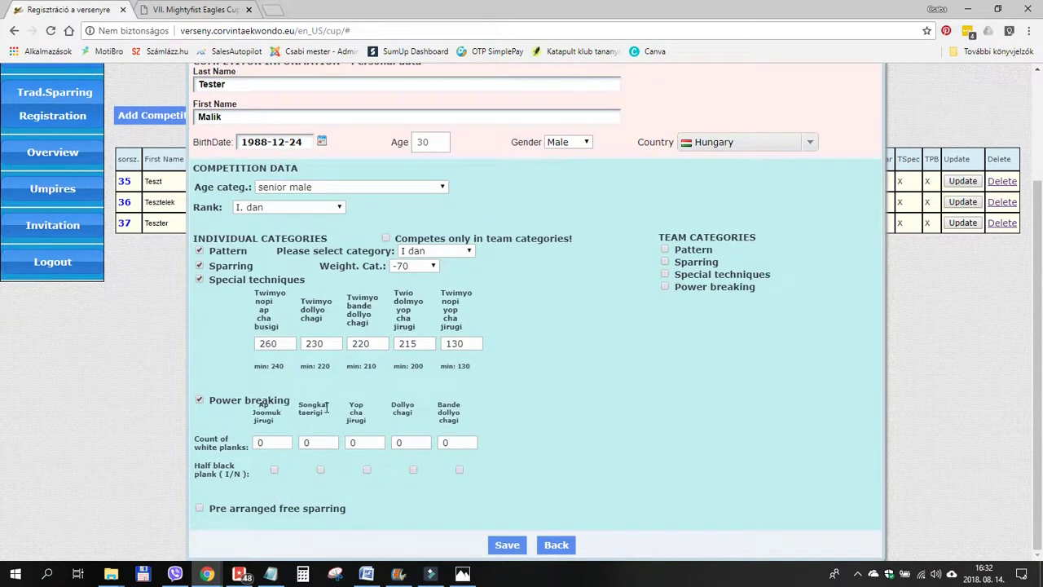
{"action": "left_click", "coordinate": [274, 442]}
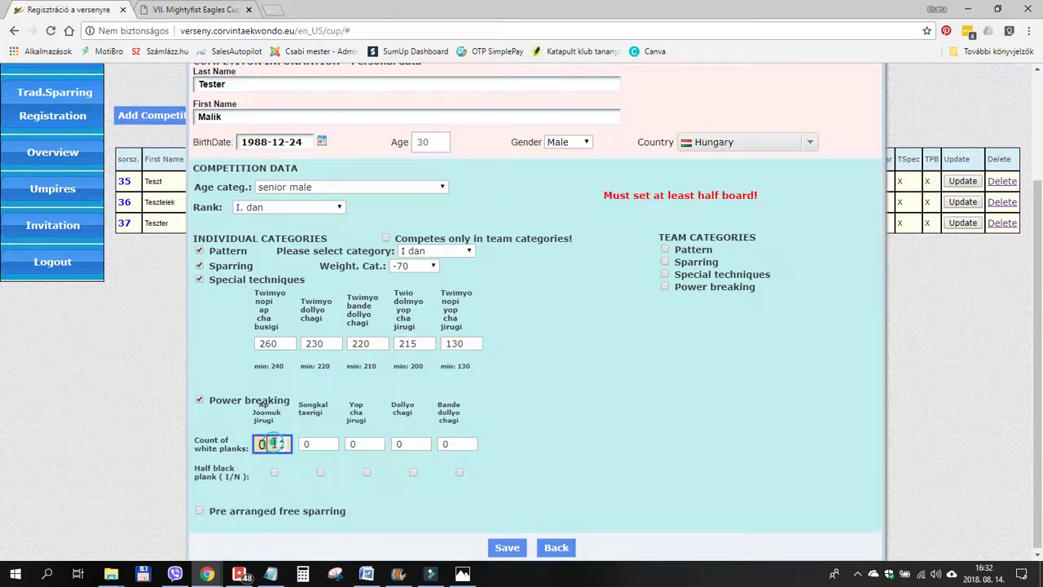
{"action": "key", "text": "BackSpace"}
{"action": "type", "text": "1"}
{"action": "key", "text": "Tab"}
Raise the remaining white plank counts to 2, 3, 2 and 2, noting the half black plank row.
{"action": "key", "text": "Up"}
{"action": "key", "text": "Up"}
{"action": "key", "text": "Tab"}
{"action": "key", "text": "Up"}
{"action": "key", "text": "Up"}
{"action": "key", "text": "Up"}
{"action": "key", "text": "Tab"}
{"action": "key", "text": "Up"}
{"action": "key", "text": "Up"}
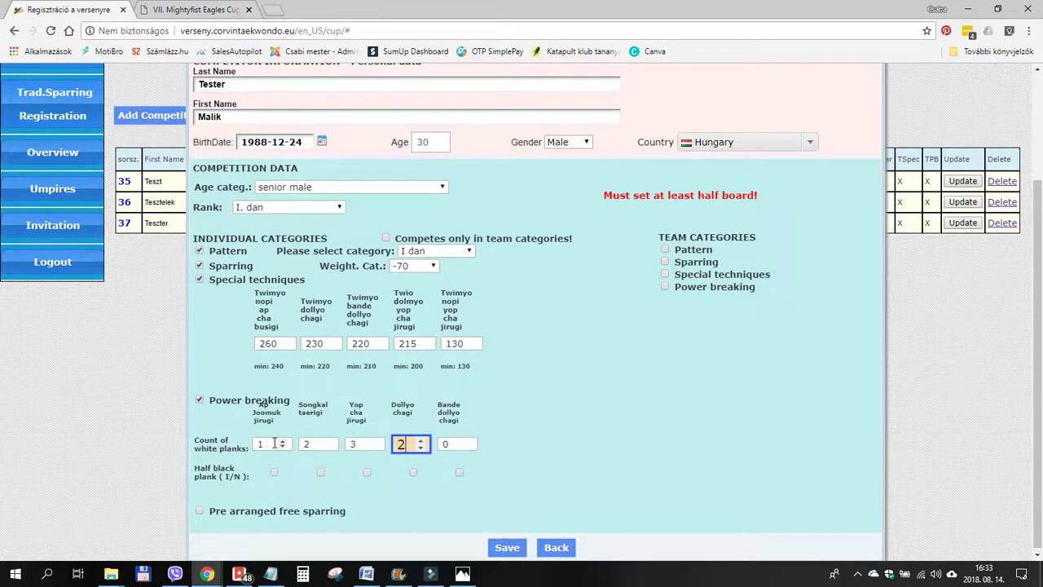
{"action": "key", "text": "Tab"}
{"action": "key", "text": "Up"}
{"action": "key", "text": "Up"}
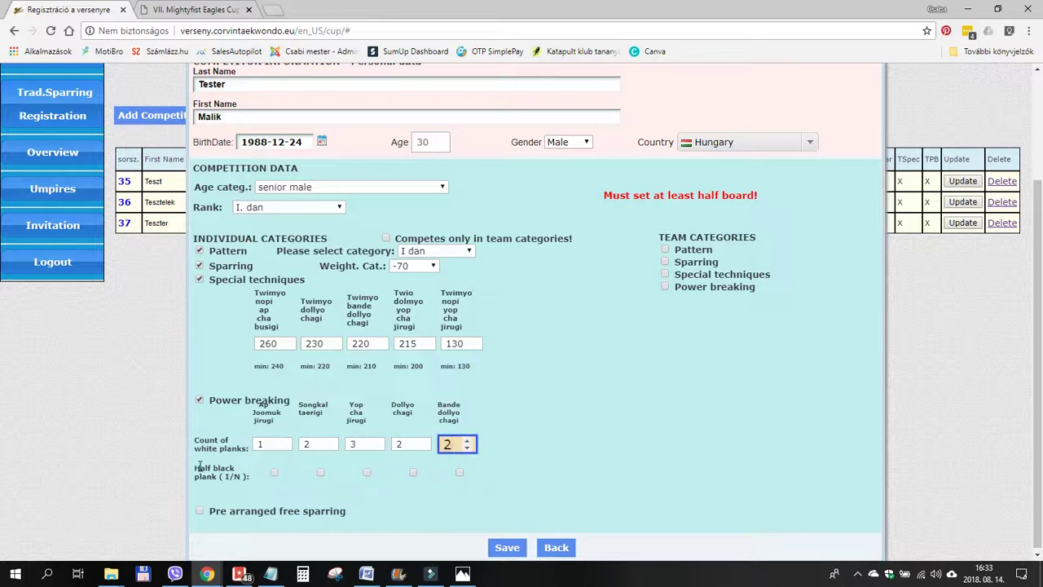
{"action": "left_click_drag", "start_coordinate": [193, 468], "coordinate": [210, 468]}
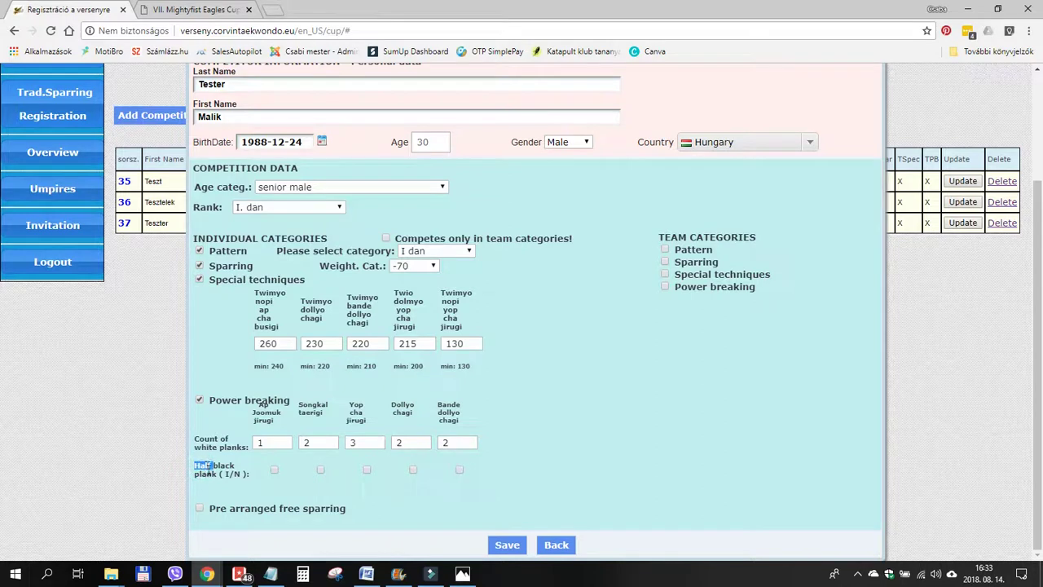
{"action": "double_click", "coordinate": [208, 468]}
Mark a half black plank on the competitor's first technique.
{"action": "left_click", "coordinate": [275, 470]}
{"action": "left_click", "coordinate": [201, 526]}
{"action": "triple_click", "coordinate": [673, 237]}
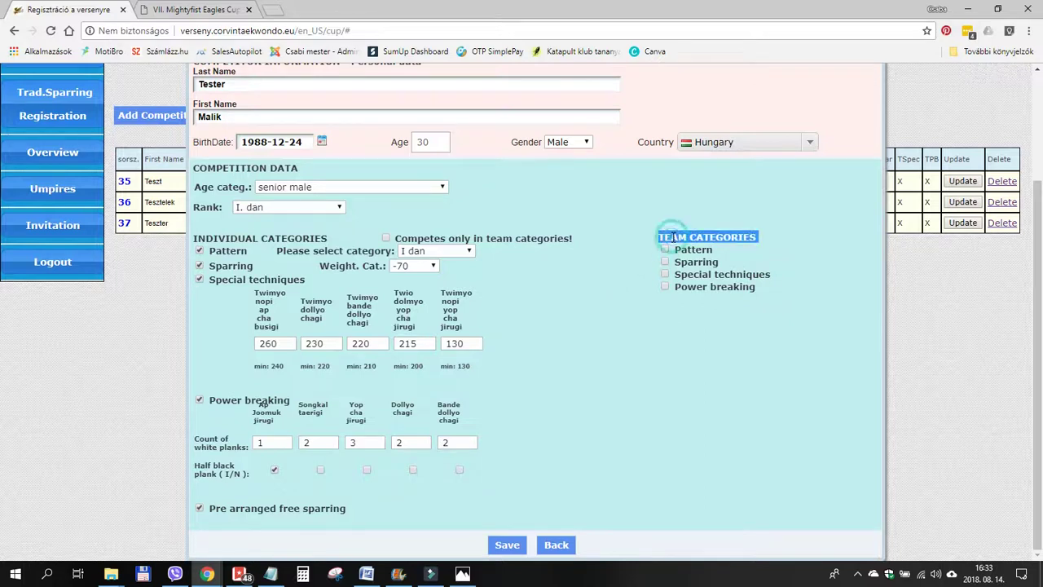
Enter the competitor in team pattern, sparring and power breaking, then save.
{"action": "left_click", "coordinate": [666, 251]}
{"action": "left_click", "coordinate": [665, 263]}
{"action": "left_click", "coordinate": [664, 286]}
{"action": "left_click", "coordinate": [506, 544]}
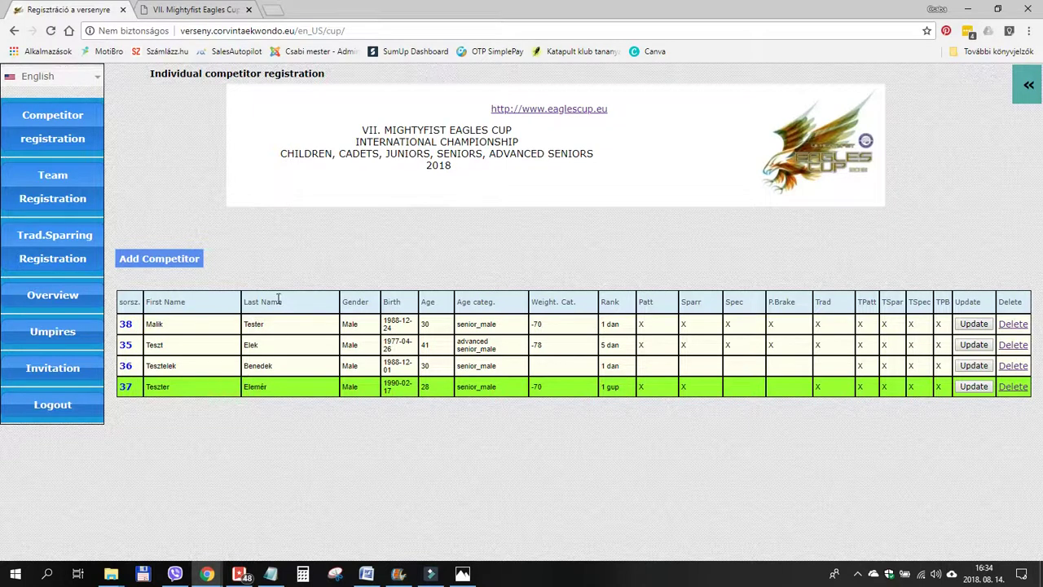
Start a new competitor and enter last name, first name and birth date 1985-11-01.
{"action": "left_click", "coordinate": [173, 262]}
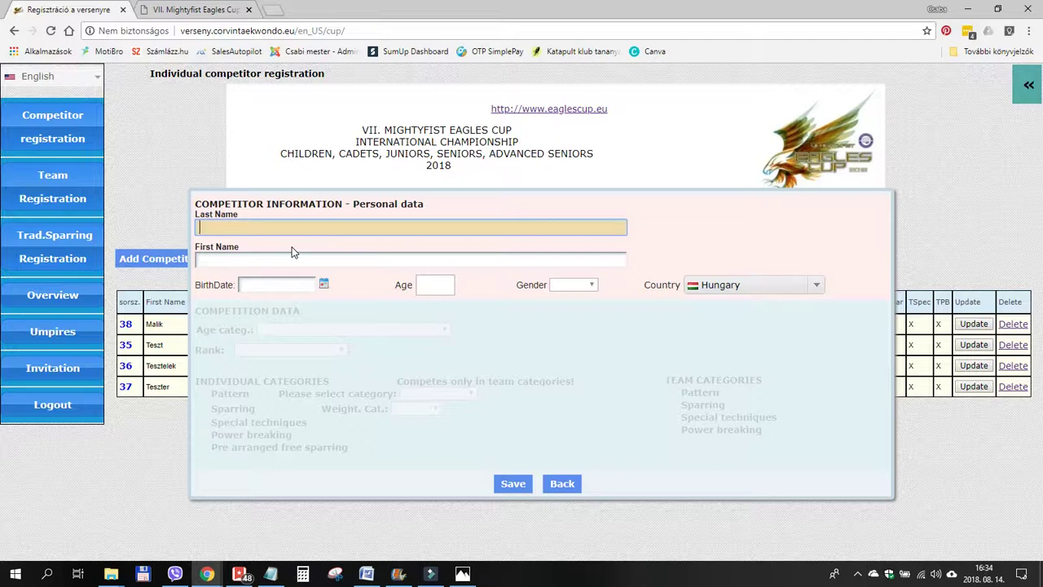
{"action": "type", "text": "Tesssting"}
{"action": "key", "text": "Tab"}
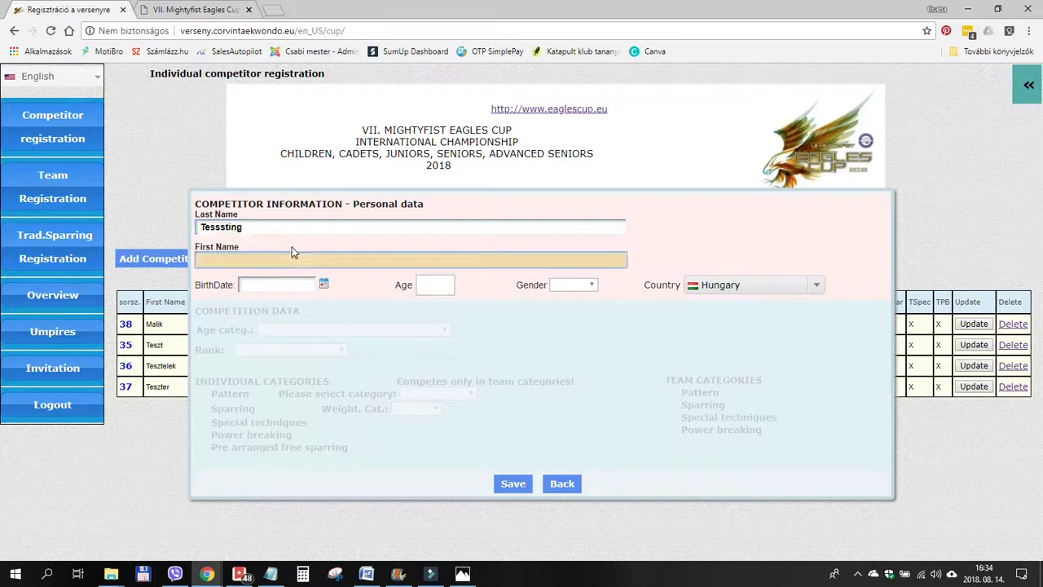
{"action": "type", "text": "Essling"}
{"action": "key", "text": "Tab"}
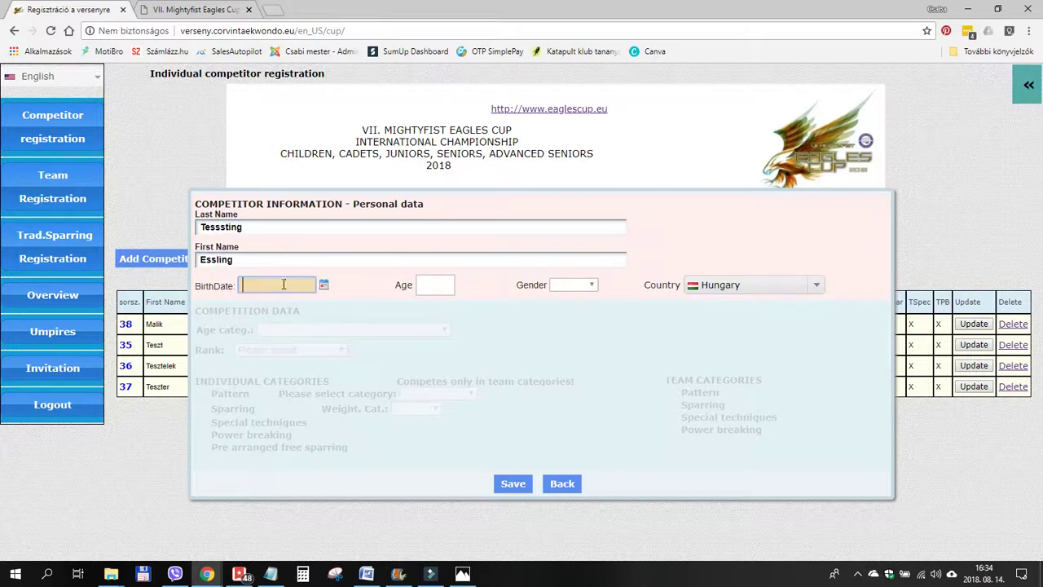
{"action": "type", "text": "1985-11-01"}
{"action": "key", "text": "Tab"}
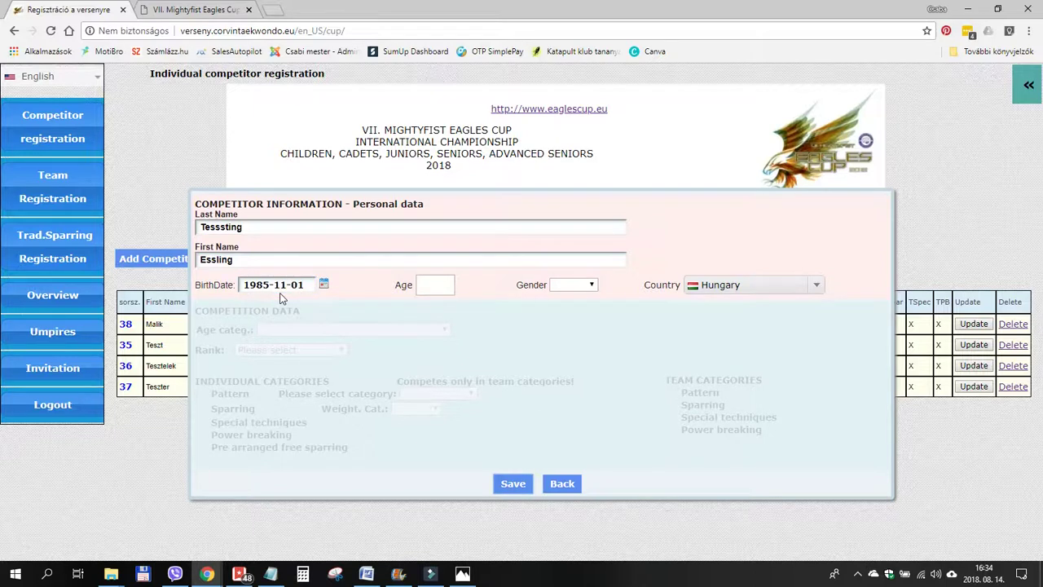
Set the competitor's gender to male and rank to 2. gup.
{"action": "left_click", "coordinate": [574, 286]}
{"action": "left_click", "coordinate": [569, 302]}
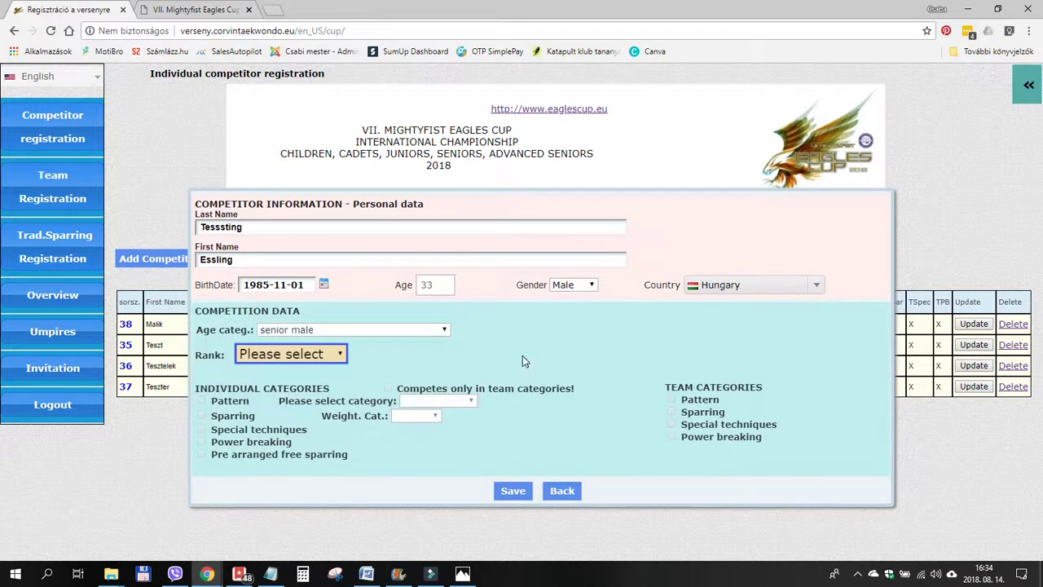
{"action": "left_click", "coordinate": [294, 355]}
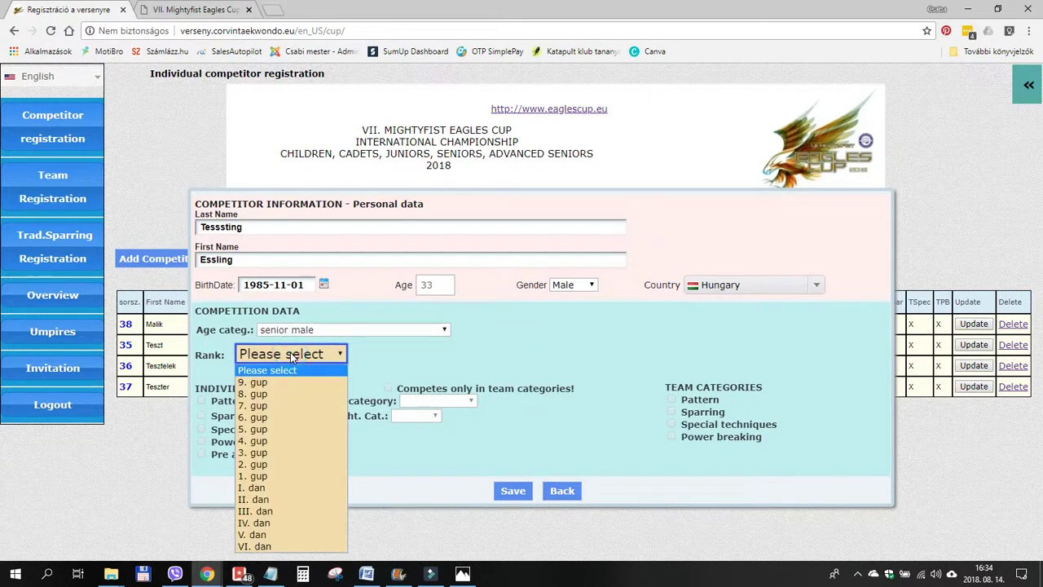
{"action": "left_click", "coordinate": [257, 452]}
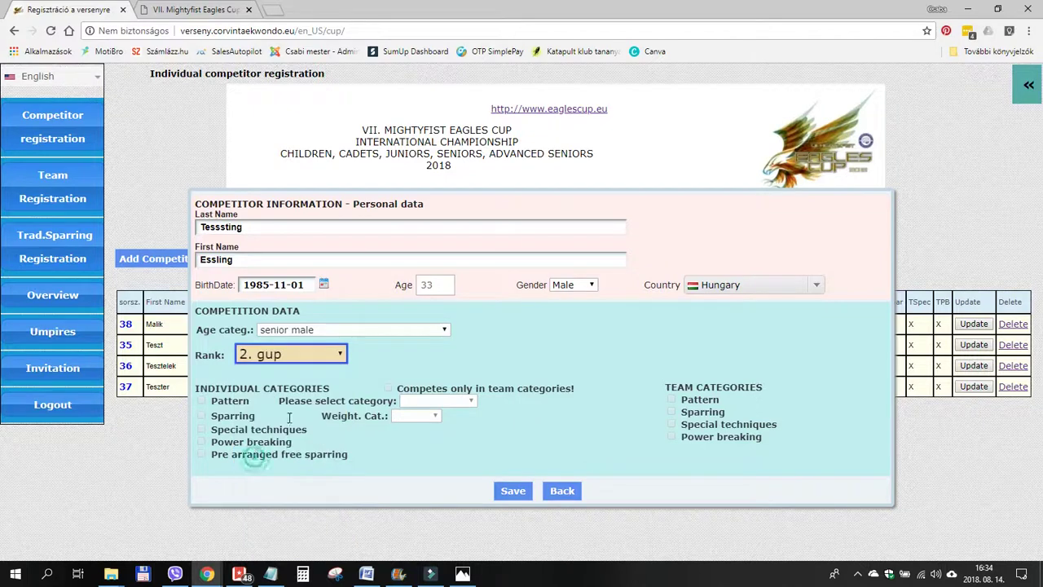
{"action": "left_click", "coordinate": [377, 359]}
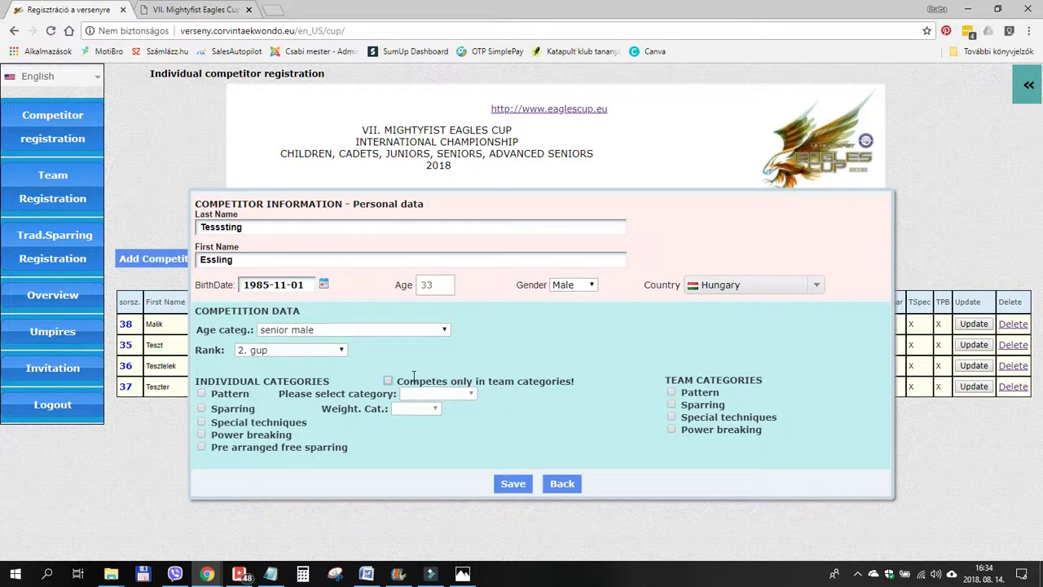
Make the competitor team-only, entered in team pattern and team sparring.
{"action": "triple_click", "coordinate": [499, 381]}
{"action": "left_click", "coordinate": [388, 382]}
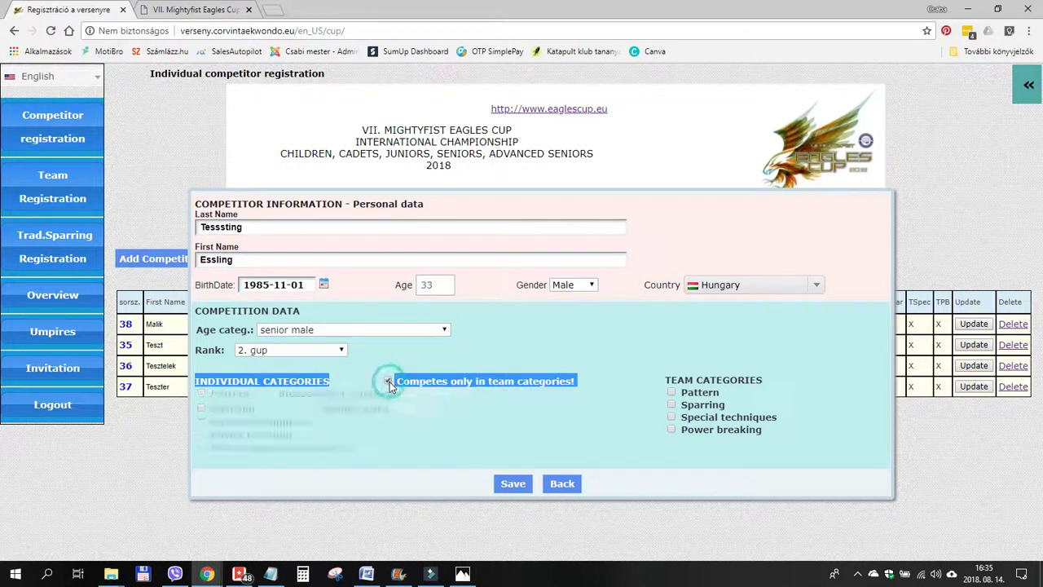
{"action": "left_click", "coordinate": [649, 356]}
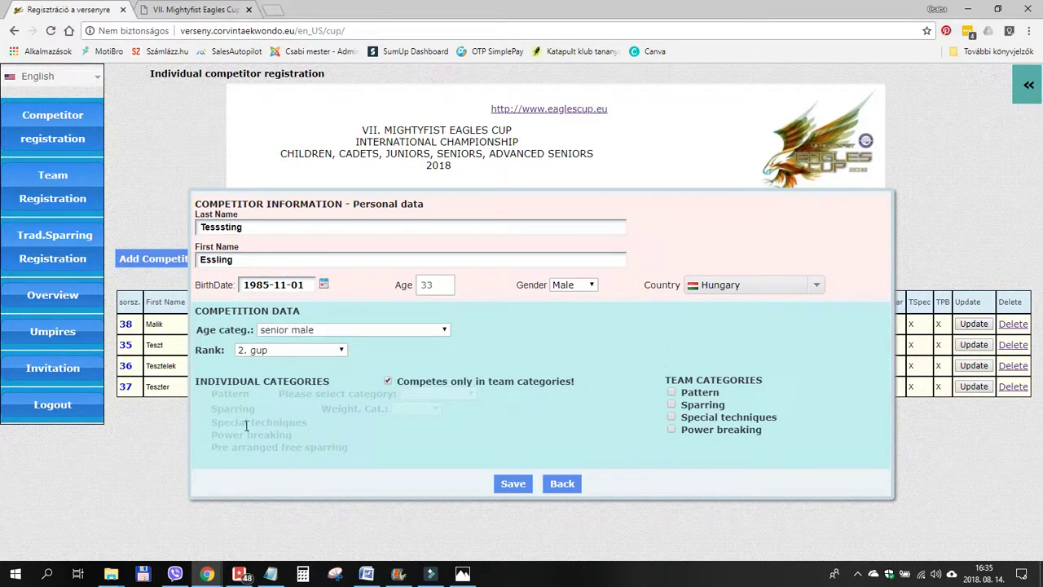
{"action": "left_click", "coordinate": [670, 392]}
{"action": "left_click", "coordinate": [670, 405]}
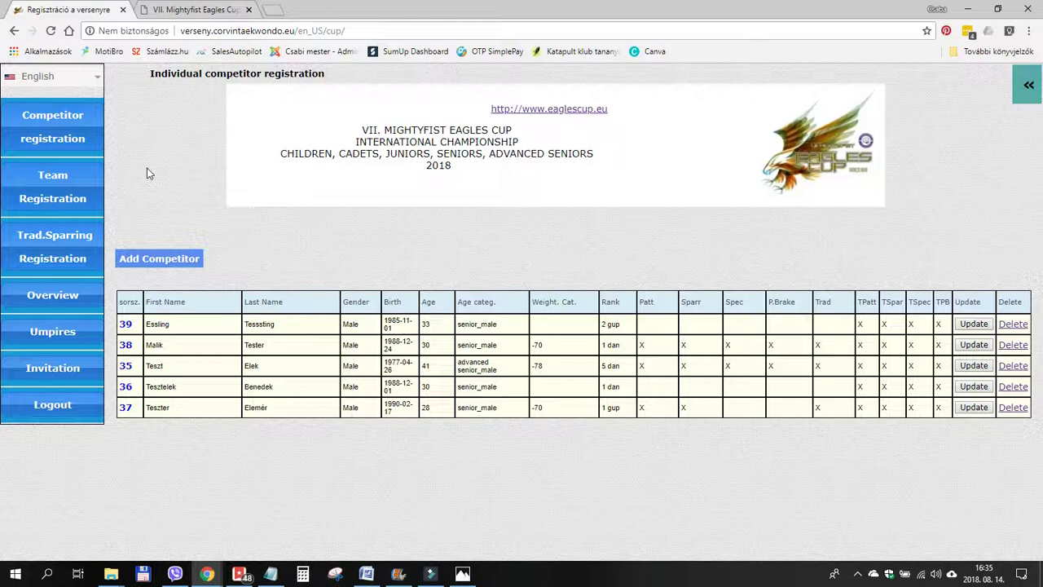
Go to the Team Registration page from the left menu.
{"action": "left_click", "coordinate": [63, 179]}
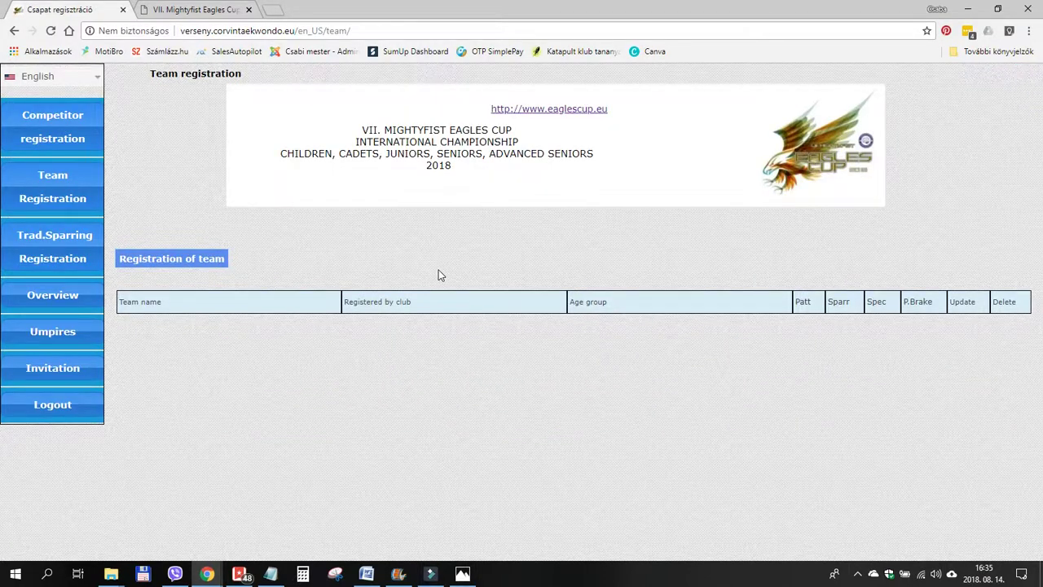
Open a blank team registration form and highlight its Step 1, 2 and 3 instructions.
{"action": "left_click", "coordinate": [164, 260]}
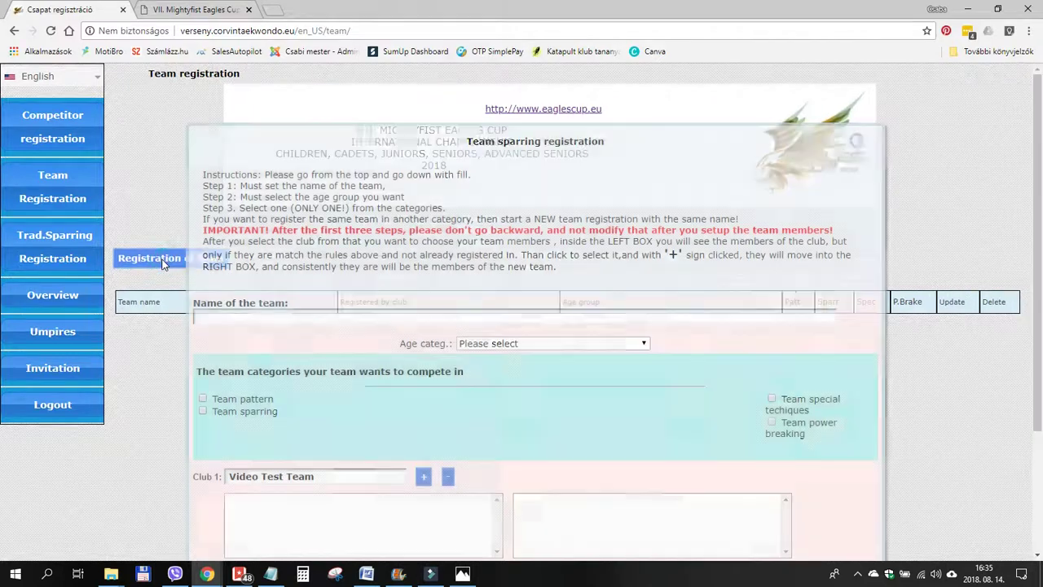
{"action": "scroll", "coordinate": [519, 220], "scroll_direction": "down", "scroll_amount": 1}
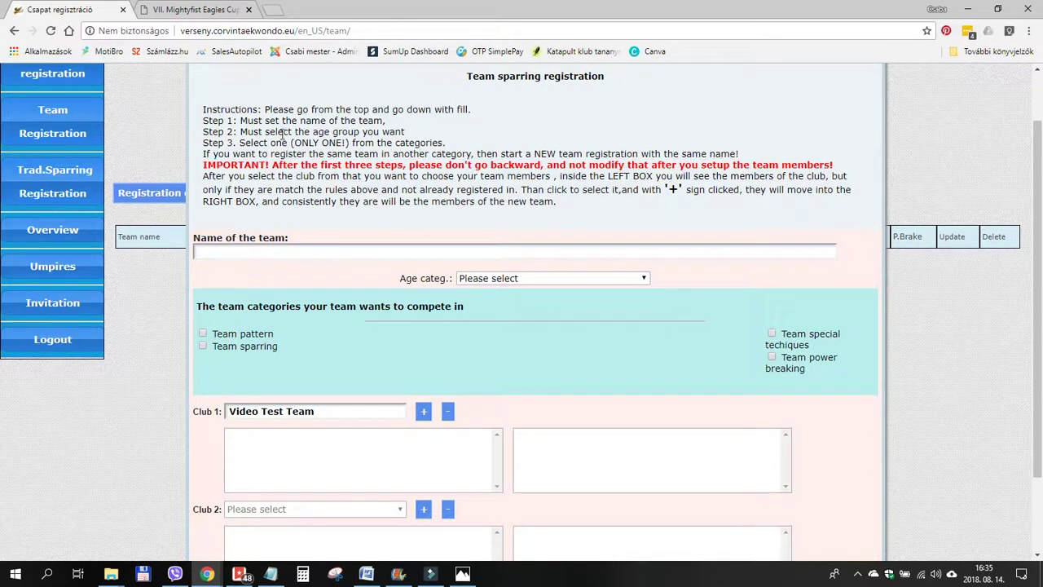
{"action": "left_click_drag", "start_coordinate": [241, 120], "coordinate": [382, 124]}
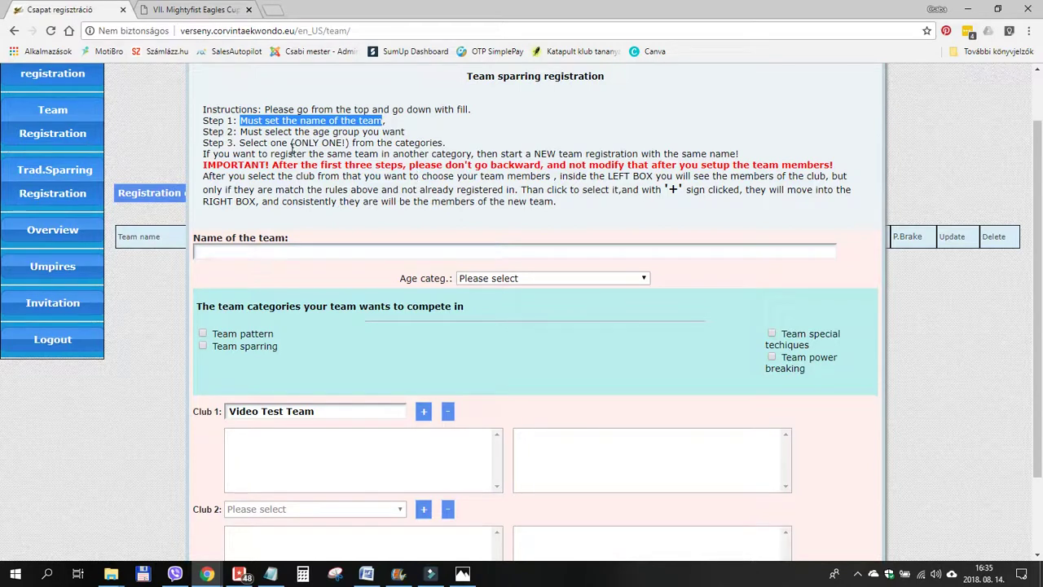
{"action": "left_click_drag", "start_coordinate": [241, 132], "coordinate": [405, 132]}
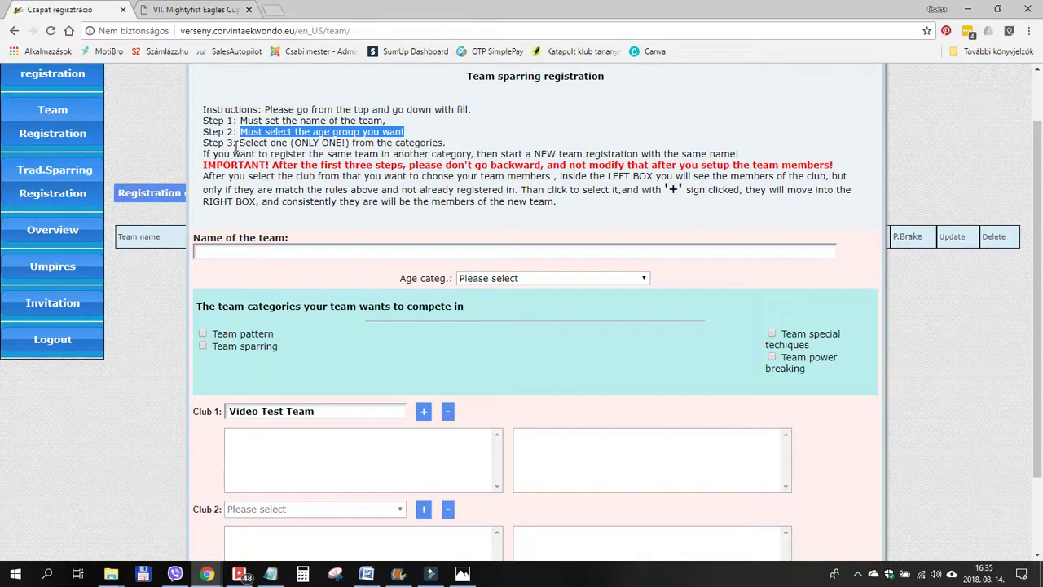
{"action": "left_click_drag", "start_coordinate": [240, 142], "coordinate": [444, 143]}
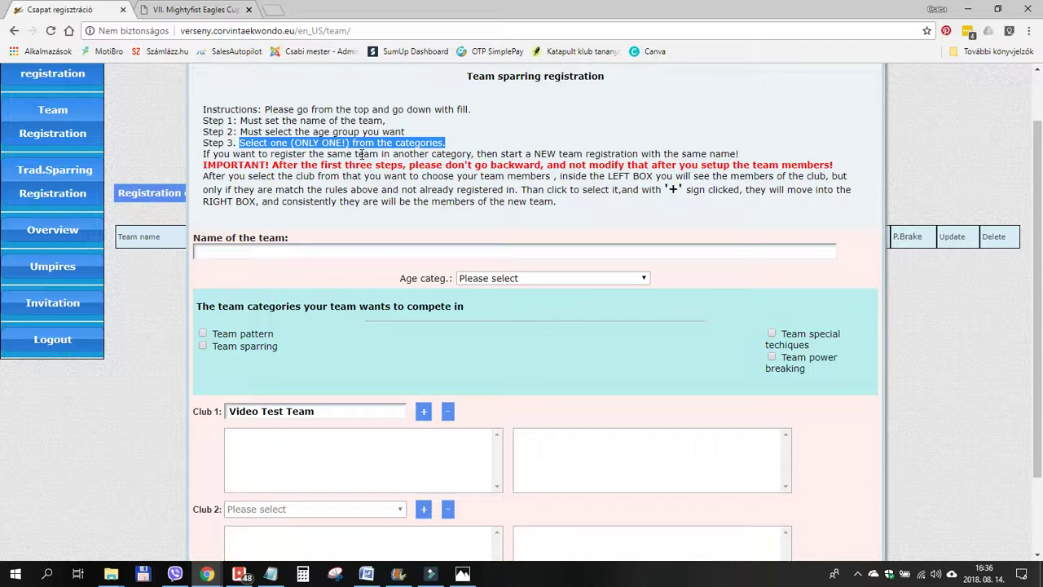
Enter the team name 'My Team Name ManPower' and copy it.
{"action": "left_click", "coordinate": [249, 253]}
{"action": "type", "text": "My Team Name ManPower"}
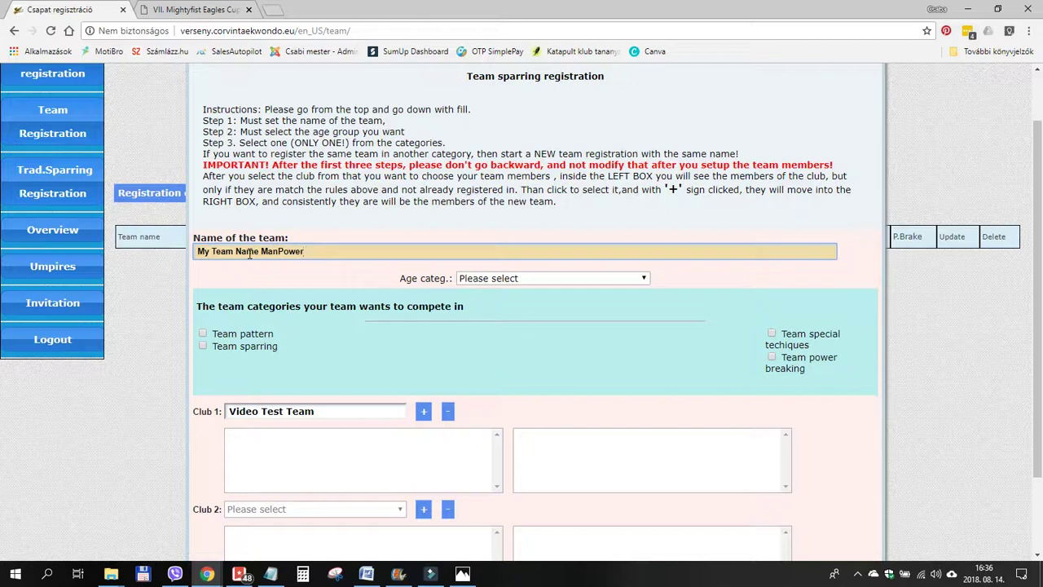
{"action": "key", "text": "ctrl+a"}
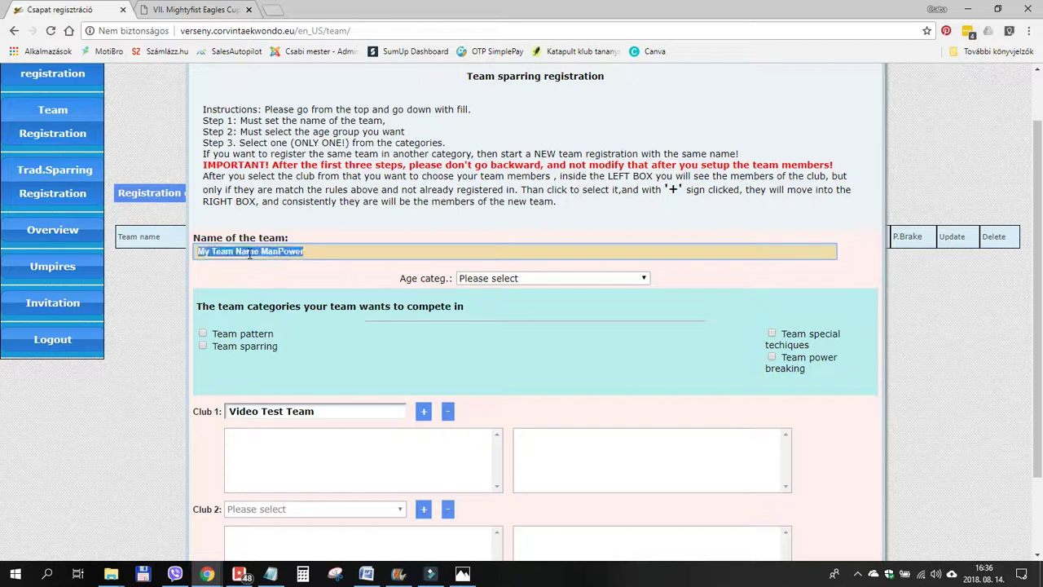
{"action": "right_click", "coordinate": [250, 253]}
{"action": "left_click", "coordinate": [287, 296]}
Set the team's age category to Senior male.
{"action": "left_click", "coordinate": [345, 252]}
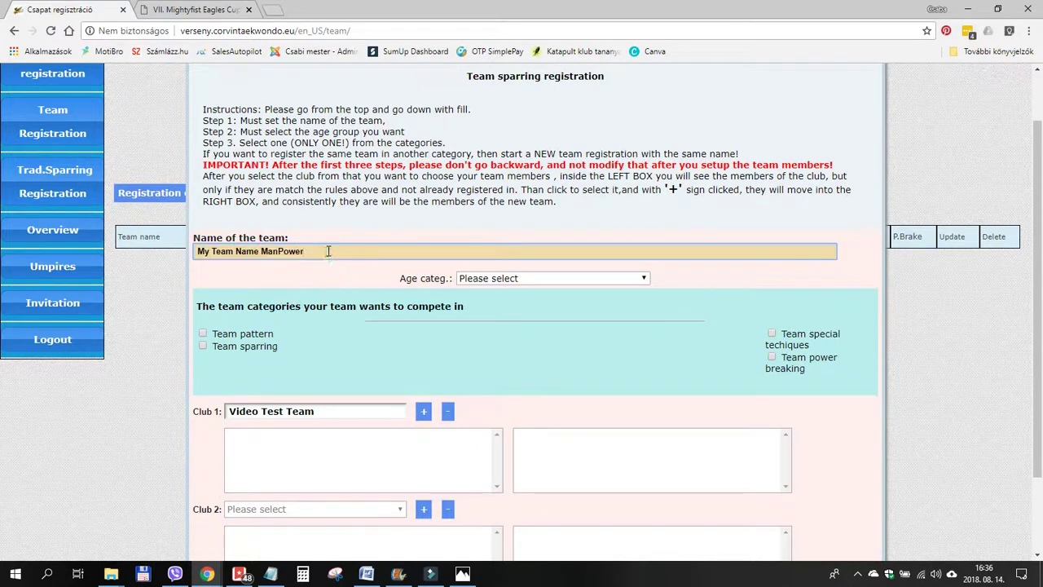
{"action": "left_click", "coordinate": [506, 281]}
{"action": "left_click", "coordinate": [495, 346]}
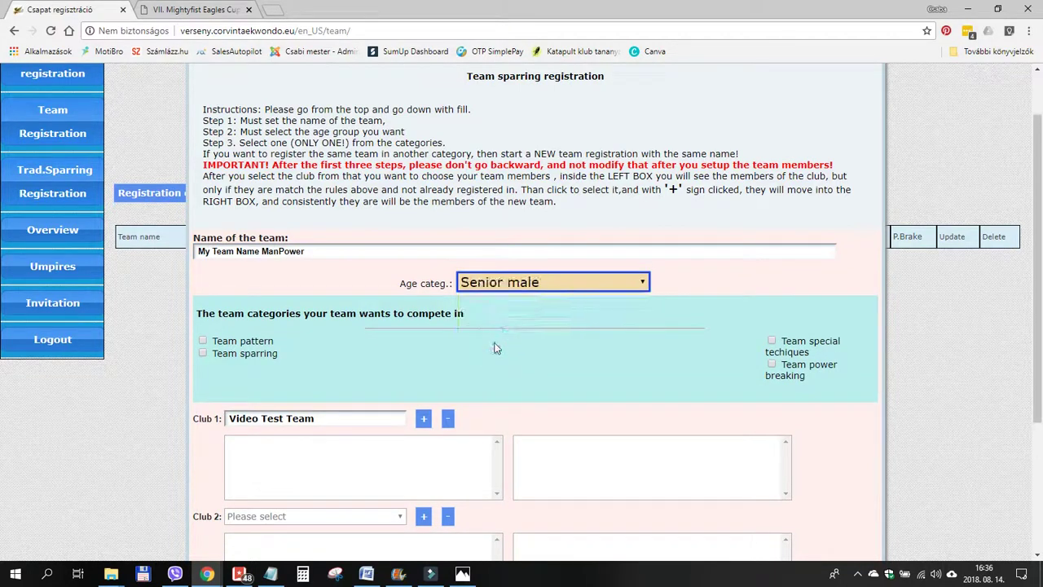
Enter the team in team pattern.
{"action": "left_click", "coordinate": [360, 273]}
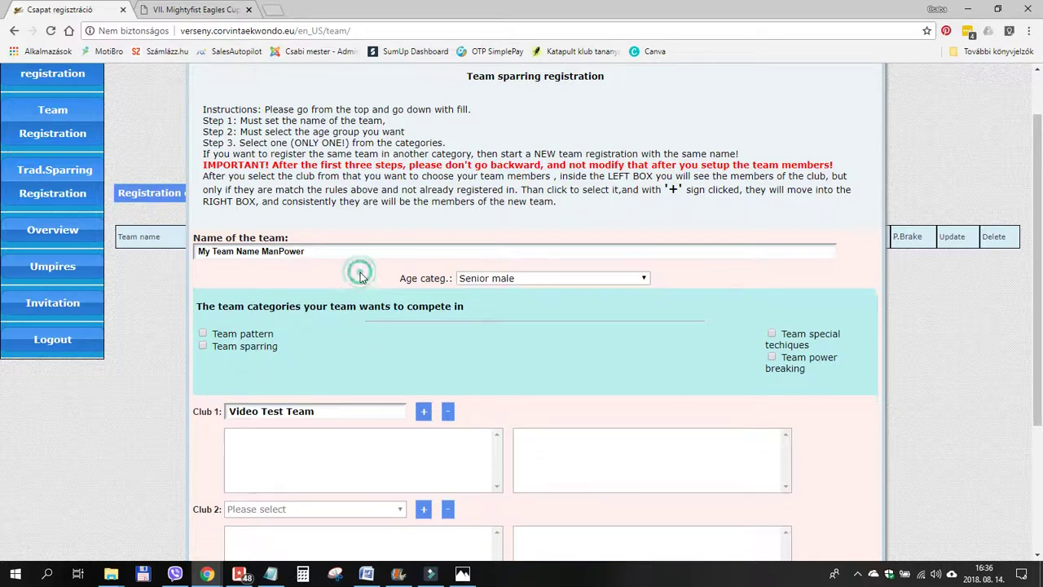
{"action": "left_click", "coordinate": [204, 334]}
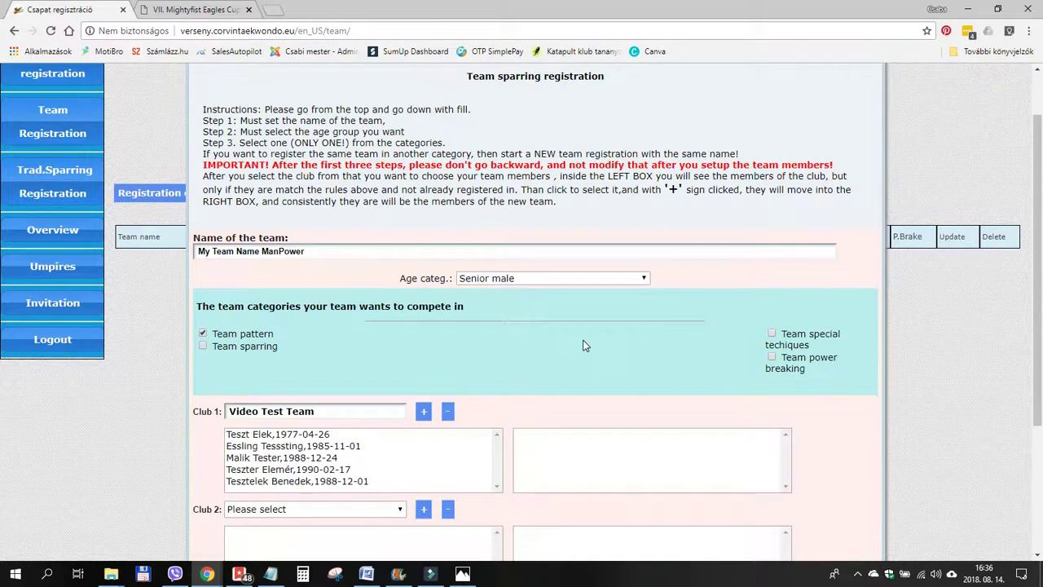
{"action": "scroll", "coordinate": [584, 345], "scroll_direction": "down", "scroll_amount": 2}
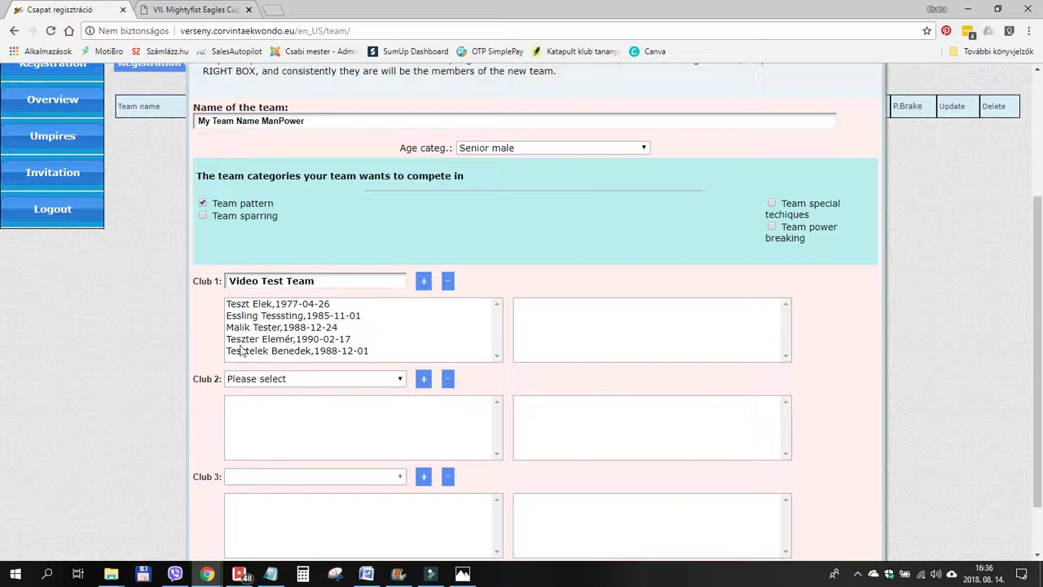
Add all five Video Test Team members to the team roster.
{"action": "left_click", "coordinate": [317, 305]}
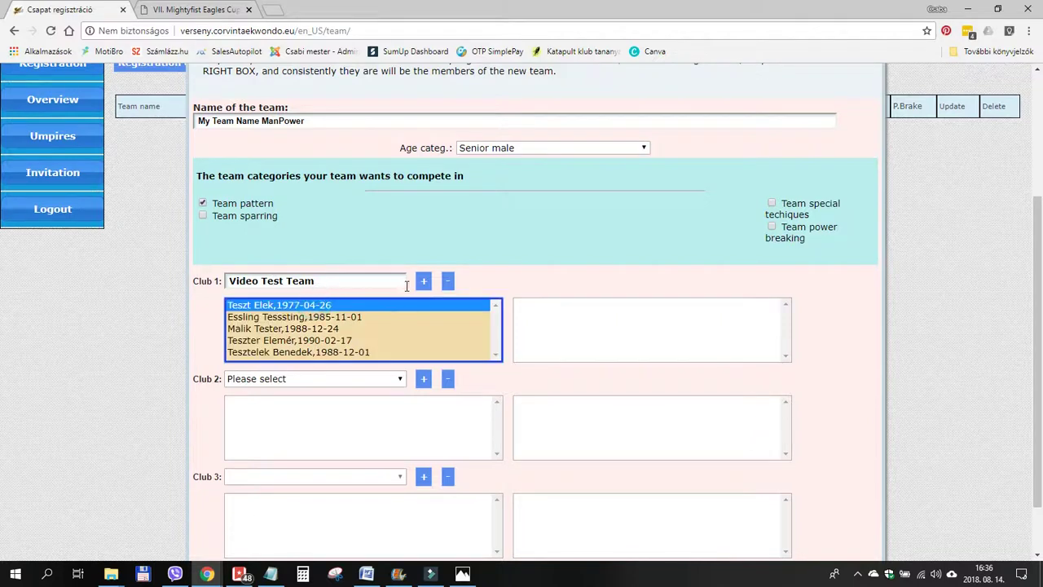
{"action": "left_click", "coordinate": [423, 282]}
{"action": "left_click", "coordinate": [337, 305]}
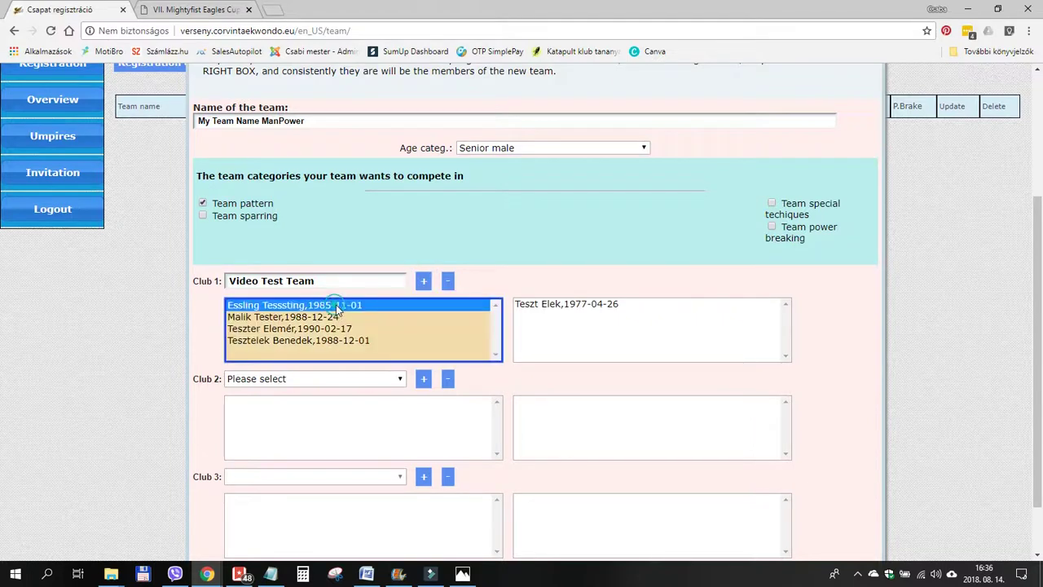
{"action": "left_click", "coordinate": [423, 281]}
{"action": "left_click", "coordinate": [330, 303]}
{"action": "left_click", "coordinate": [424, 281]}
{"action": "left_click", "coordinate": [346, 304]}
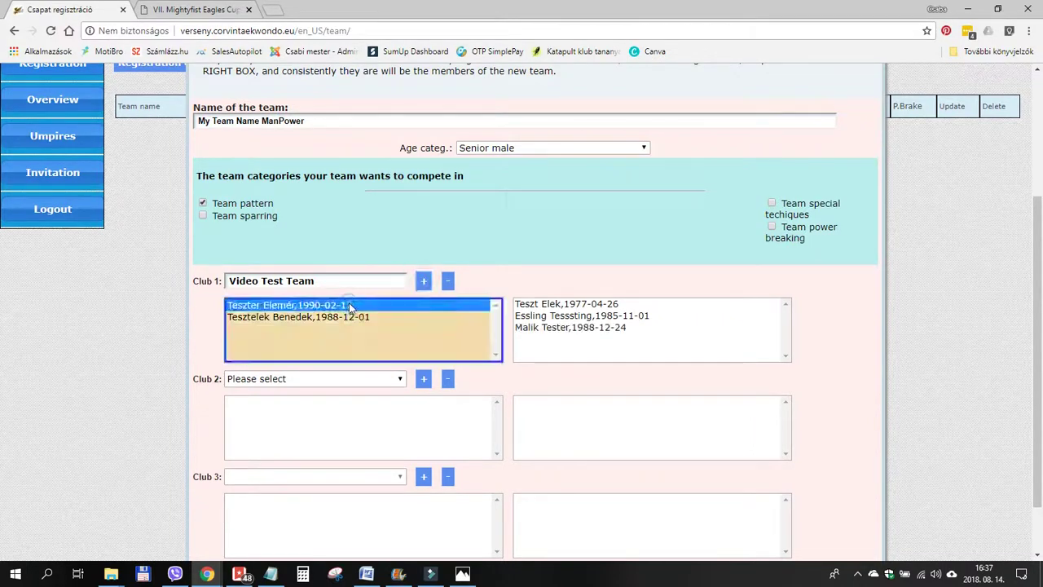
{"action": "left_click", "coordinate": [424, 281]}
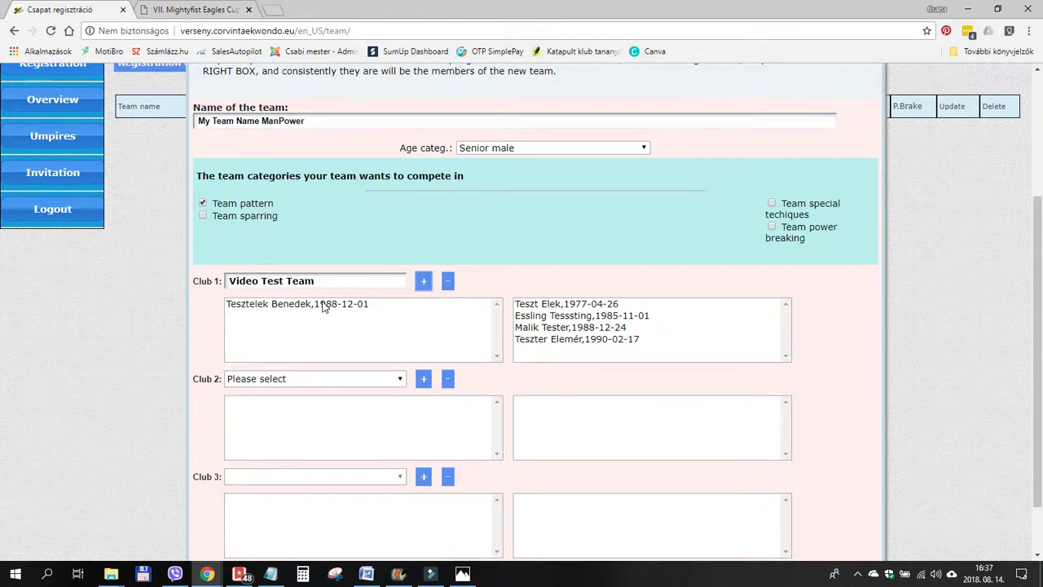
{"action": "left_click", "coordinate": [326, 304]}
{"action": "left_click", "coordinate": [424, 281]}
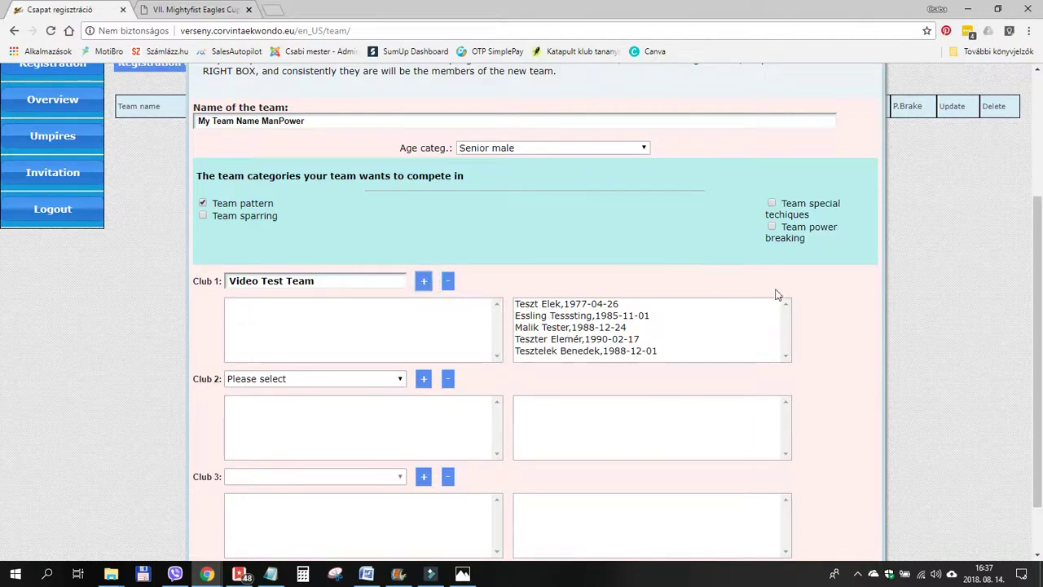
{"action": "scroll", "coordinate": [837, 317], "scroll_direction": "down", "scroll_amount": 1}
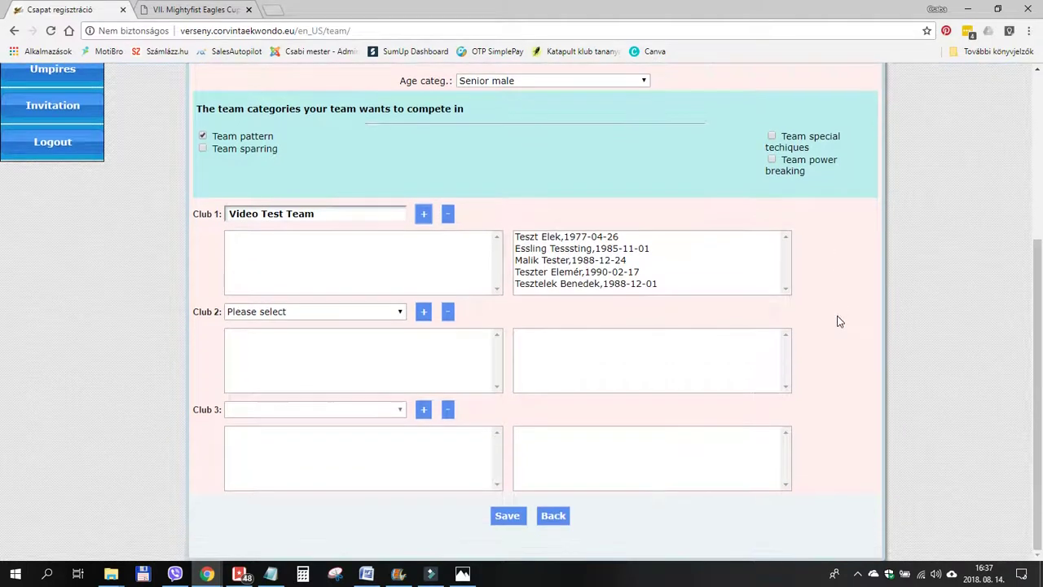
Save the My Team Name ManPower team pattern entry.
{"action": "left_click", "coordinate": [507, 516]}
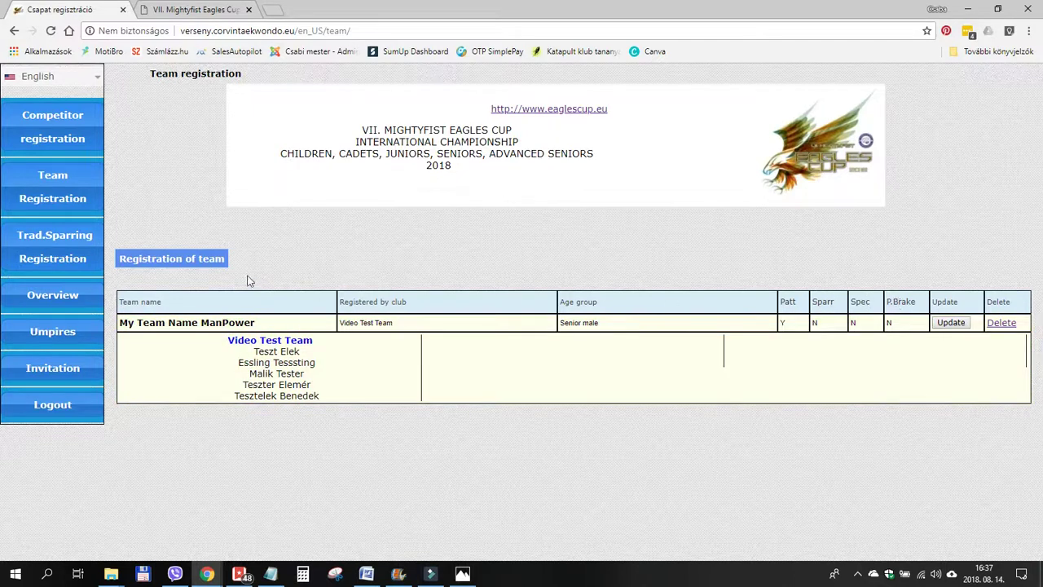
Start a new team registration and paste the name 'My Team Name ManPower'.
{"action": "left_click", "coordinate": [189, 259]}
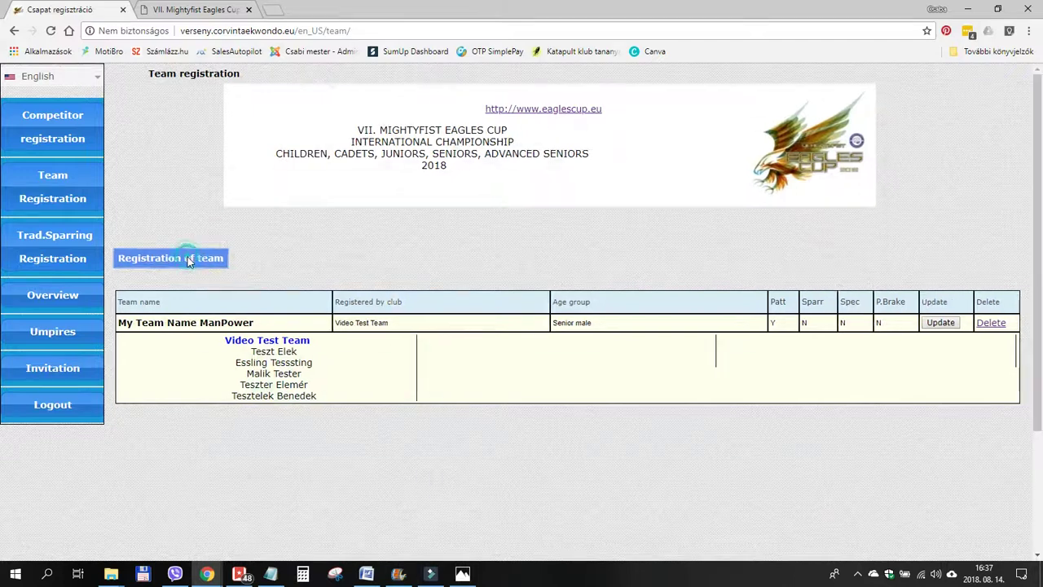
{"action": "scroll", "coordinate": [663, 236], "scroll_direction": "down", "scroll_amount": 1}
{"action": "scroll", "coordinate": [664, 237], "scroll_direction": "down", "scroll_amount": 1}
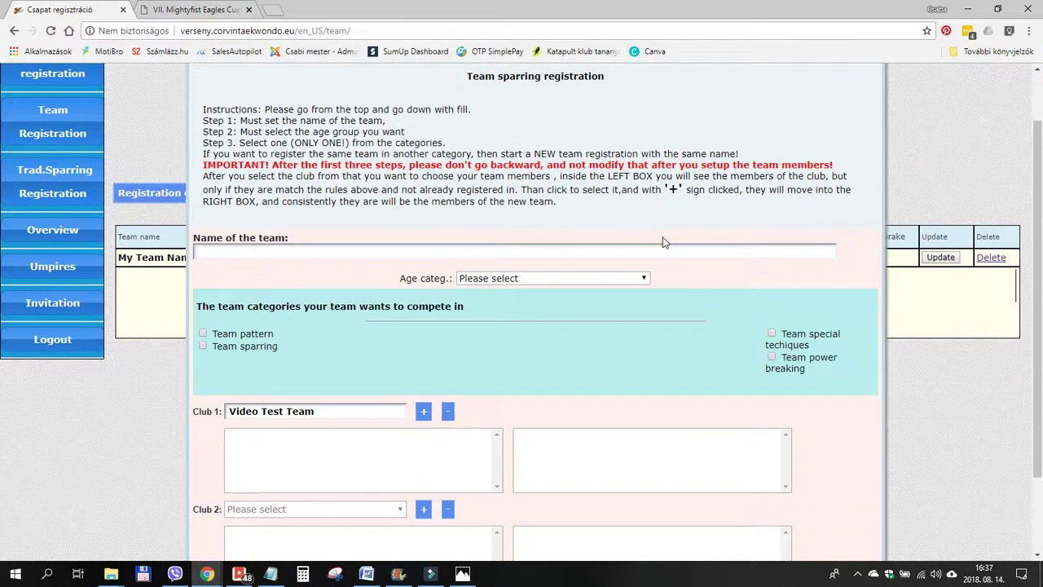
{"action": "left_click", "coordinate": [262, 250]}
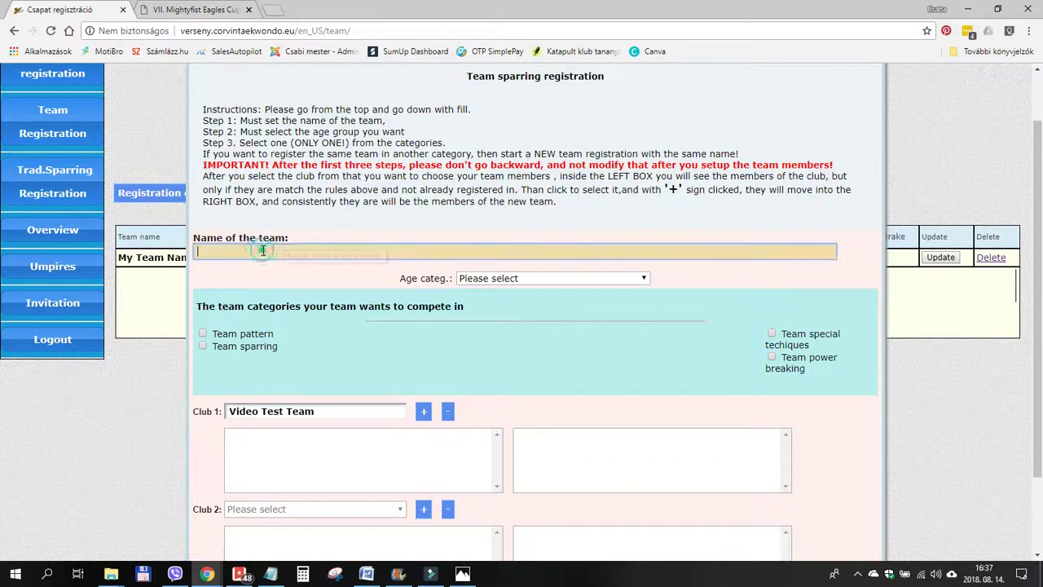
{"action": "key", "text": "ctrl+v"}
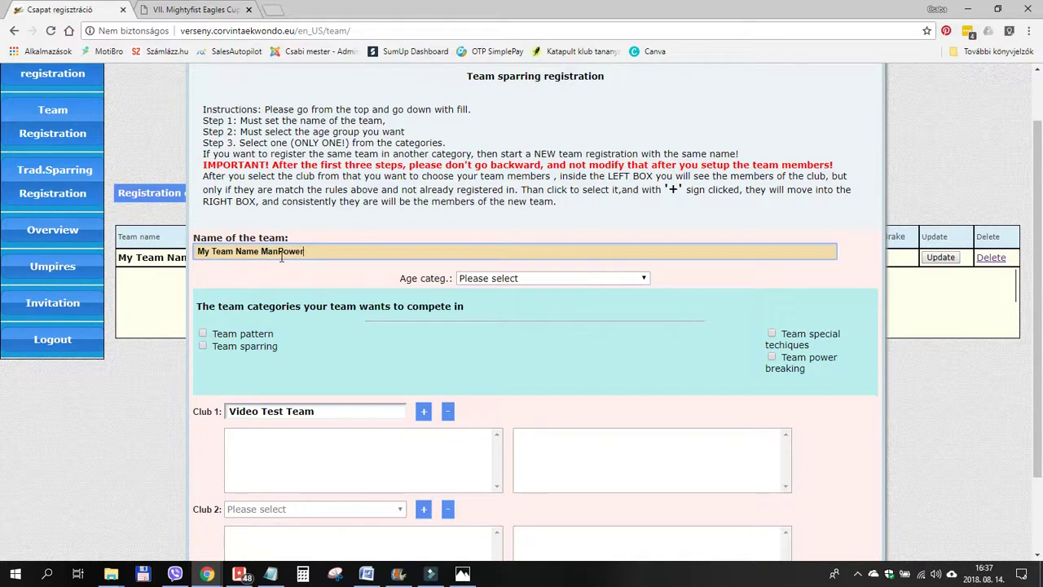
Set the age category to Senior male and enter the team in team sparring.
{"action": "left_click", "coordinate": [506, 279]}
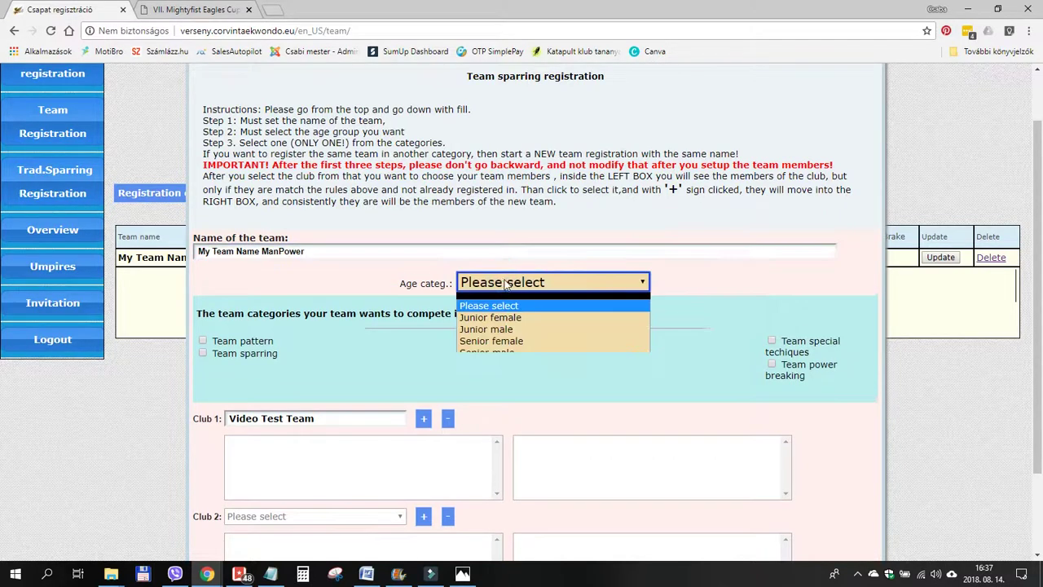
{"action": "left_click", "coordinate": [497, 350]}
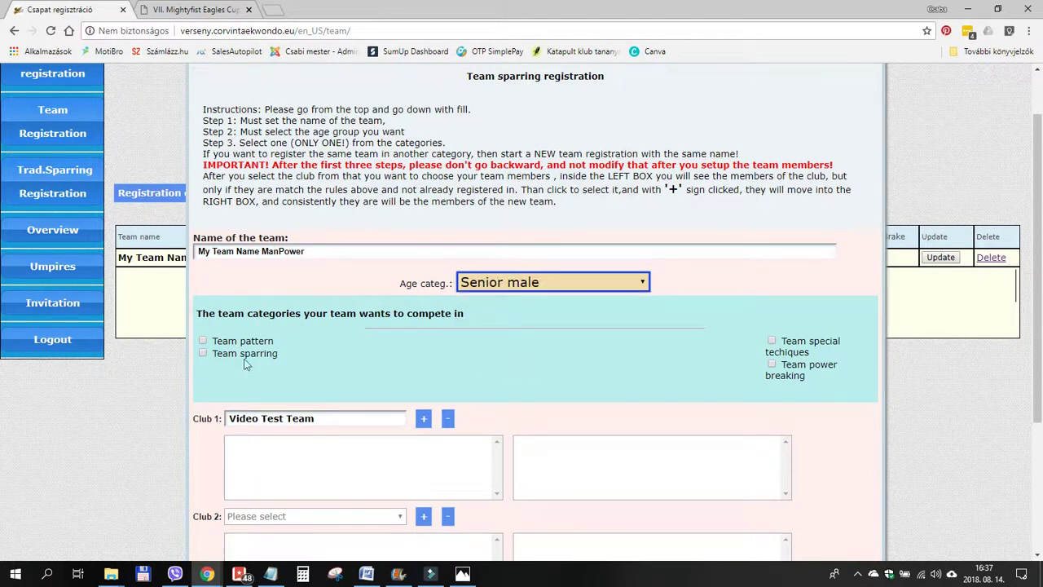
{"action": "left_click", "coordinate": [202, 350]}
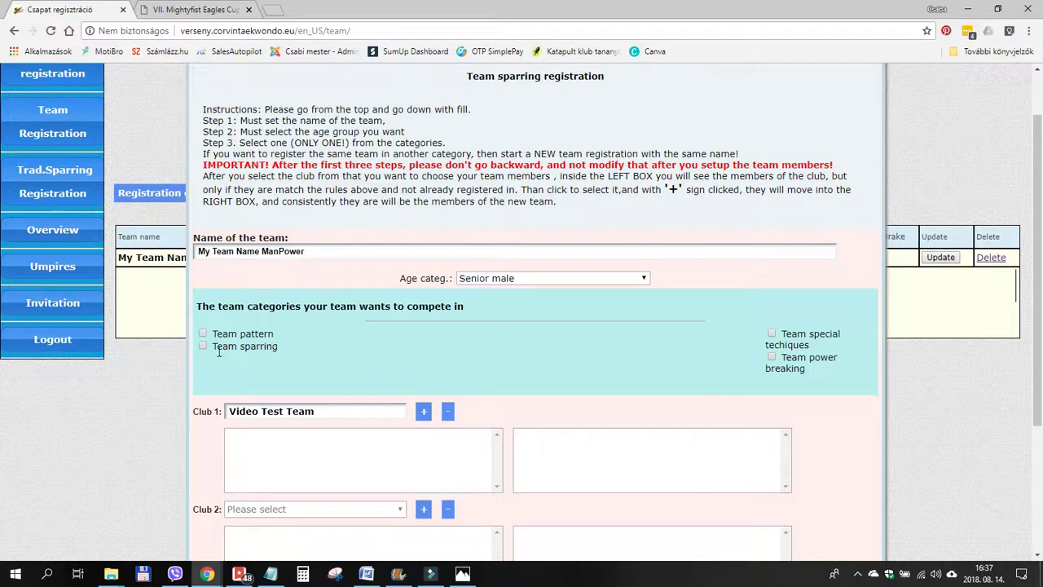
{"action": "scroll", "coordinate": [571, 354], "scroll_direction": "down", "scroll_amount": 3}
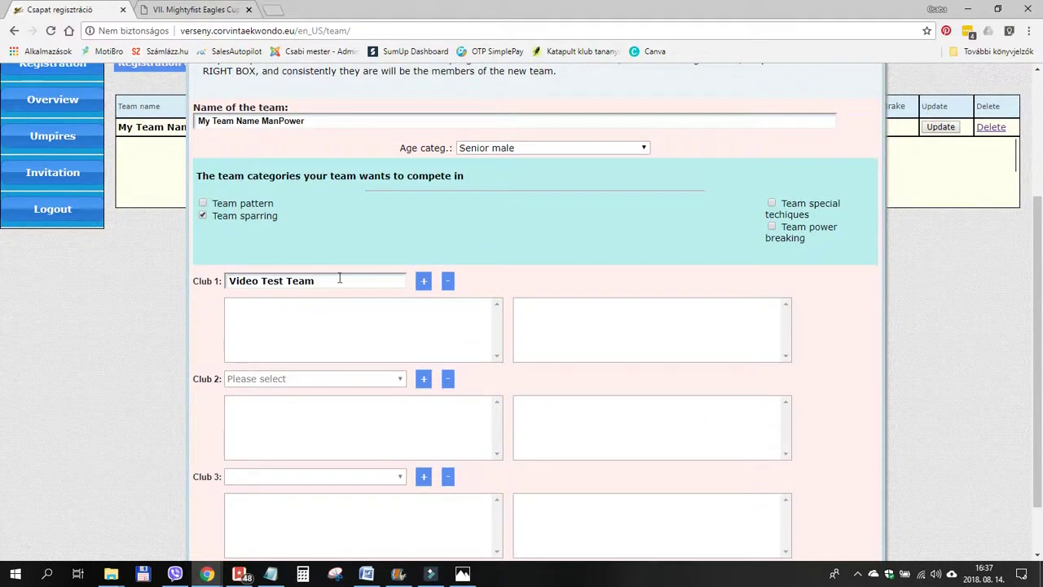
Add all five club members to the sparring team roster.
{"action": "left_click", "coordinate": [265, 306]}
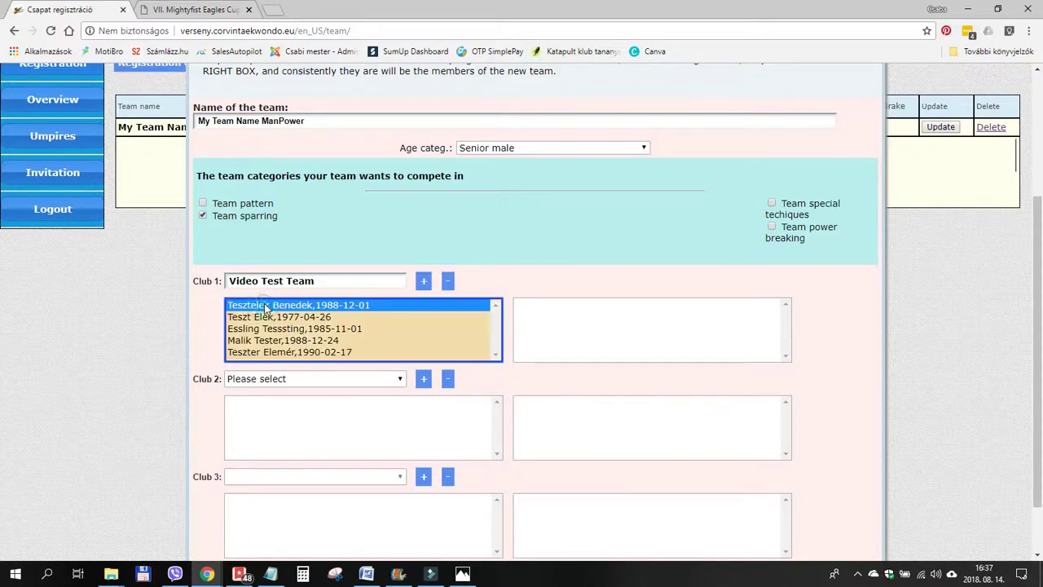
{"action": "left_click", "coordinate": [424, 280]}
{"action": "left_click", "coordinate": [328, 303]}
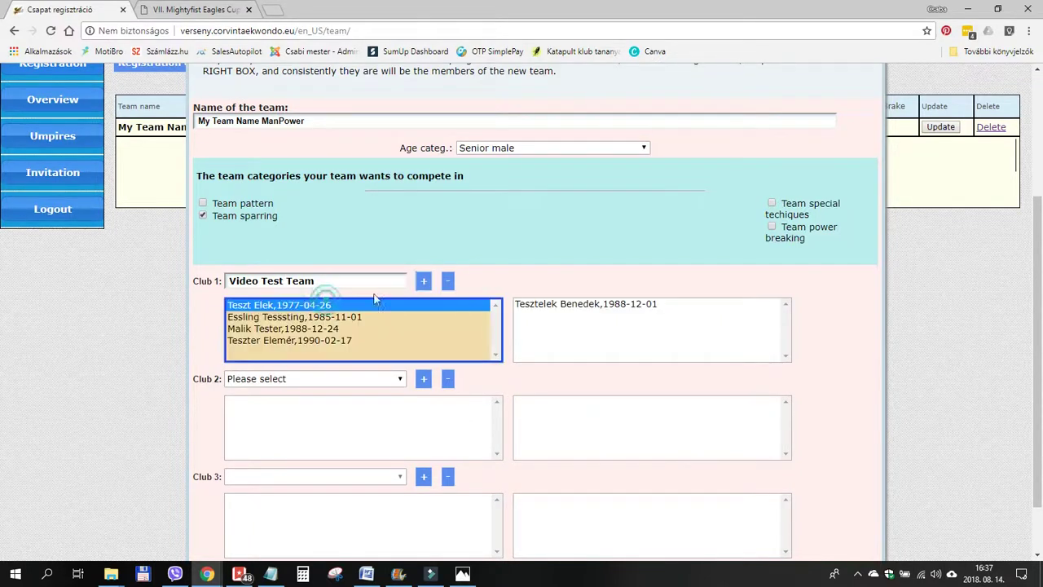
{"action": "left_click", "coordinate": [423, 280]}
{"action": "left_click", "coordinate": [338, 303]}
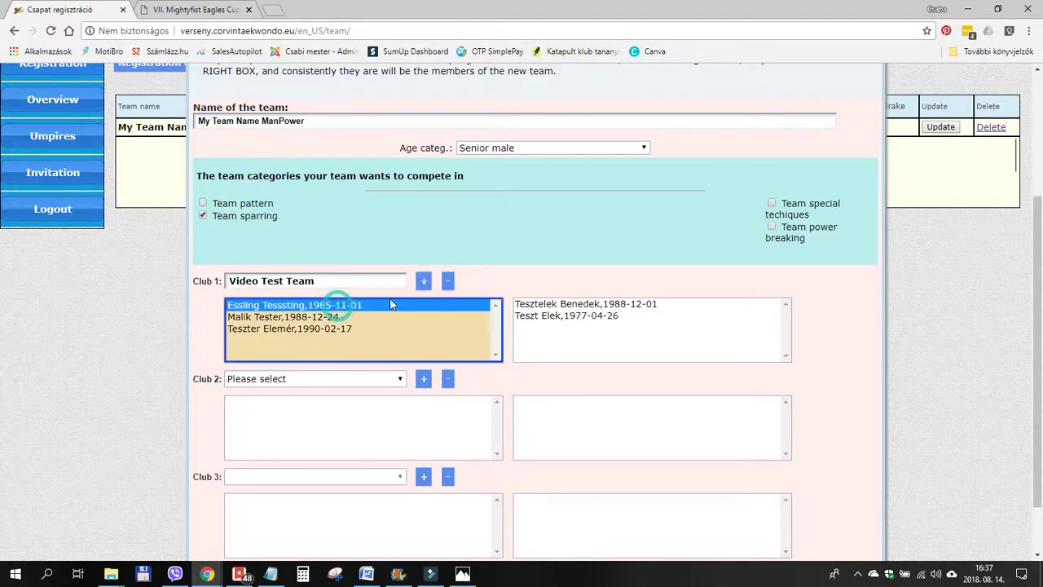
{"action": "left_click", "coordinate": [424, 280]}
{"action": "left_click", "coordinate": [362, 306]}
{"action": "left_click", "coordinate": [423, 280]}
{"action": "left_click", "coordinate": [377, 305]}
{"action": "left_click", "coordinate": [424, 282]}
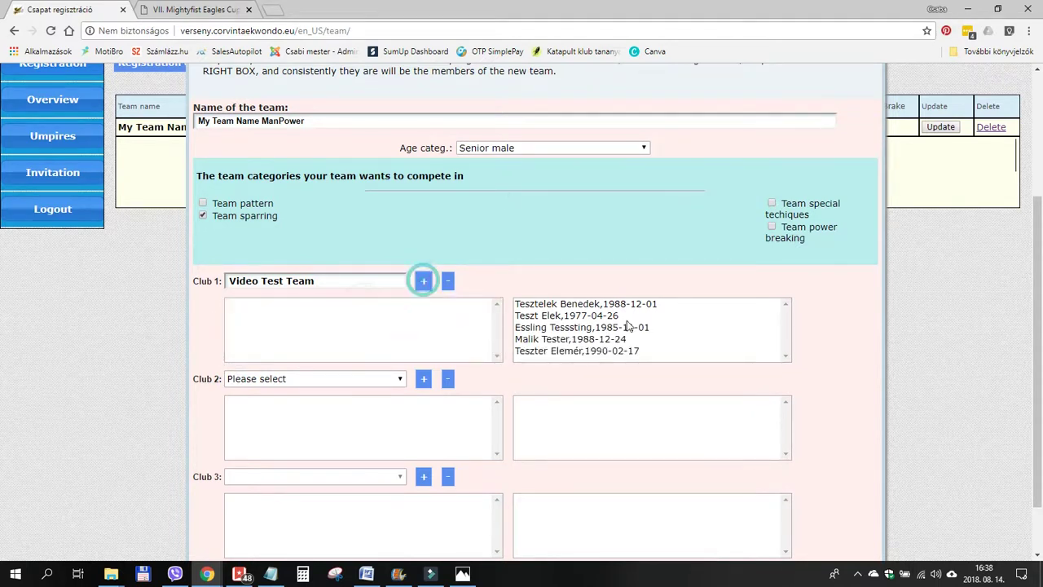
{"action": "scroll", "coordinate": [689, 319], "scroll_direction": "down", "scroll_amount": 2}
Save the My Team Name ManPower team sparring entry.
{"action": "left_click", "coordinate": [506, 515]}
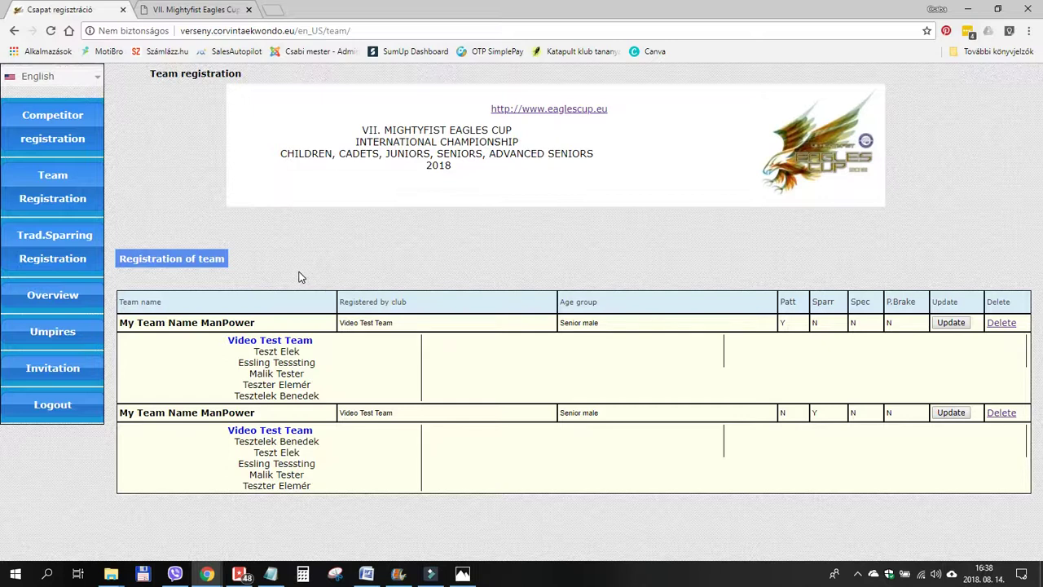
Start another team named 'Mixed Team' in the Senior male category.
{"action": "left_click", "coordinate": [193, 262]}
{"action": "left_click", "coordinate": [237, 319]}
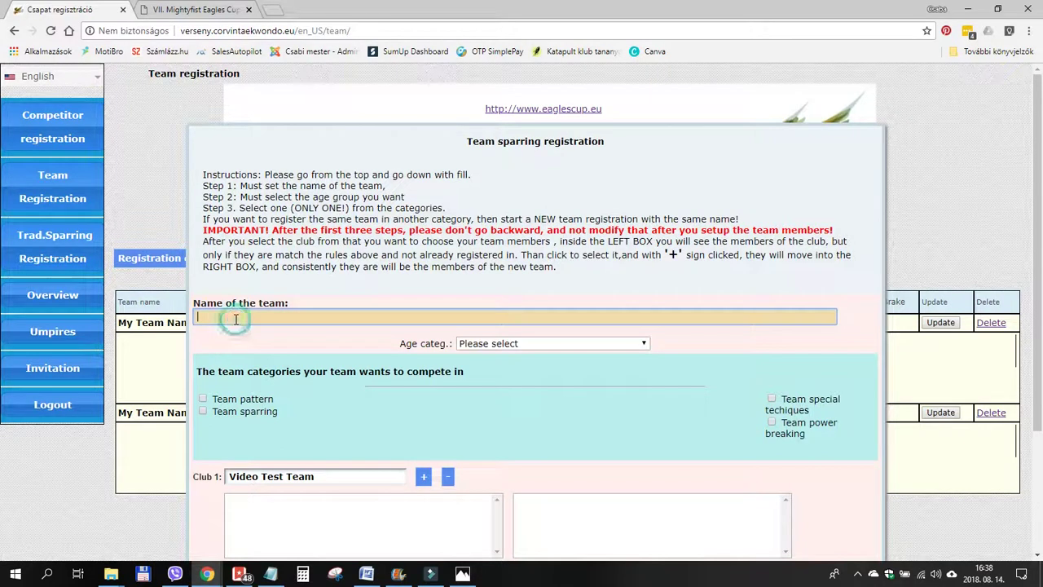
{"action": "type", "text": "Mixed Team"}
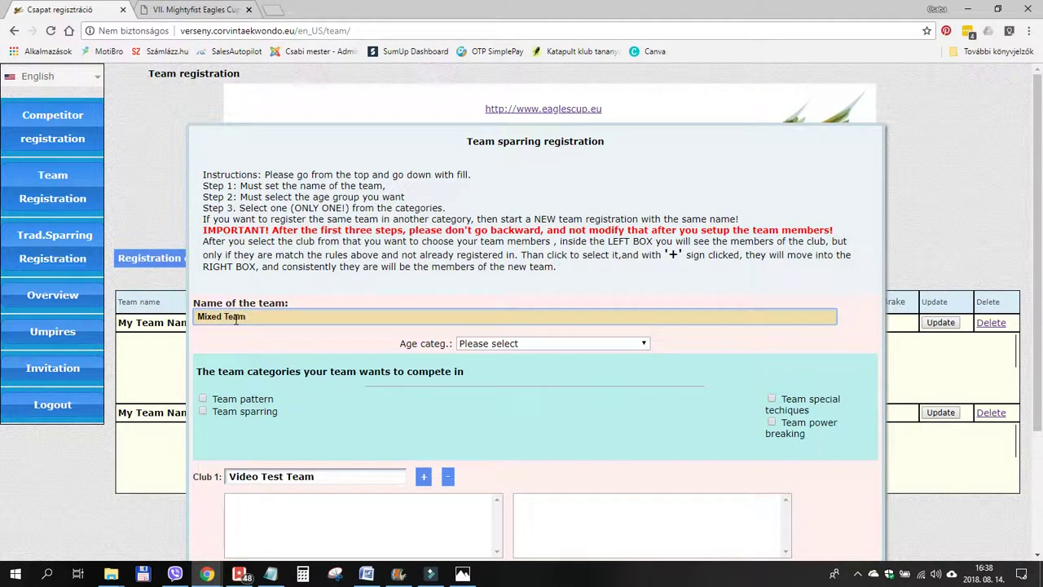
{"action": "left_click", "coordinate": [487, 345]}
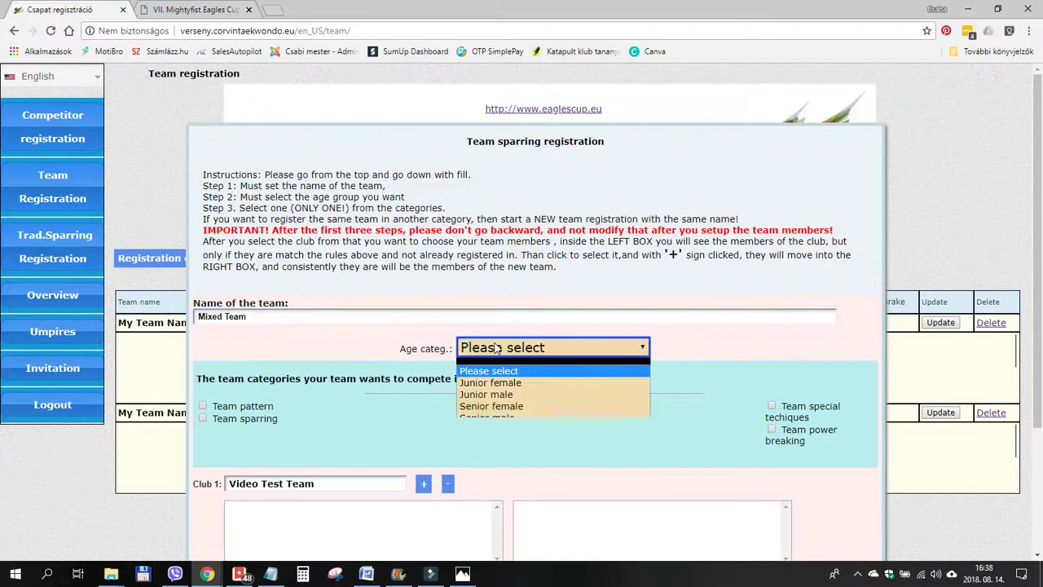
{"action": "left_click", "coordinate": [485, 416]}
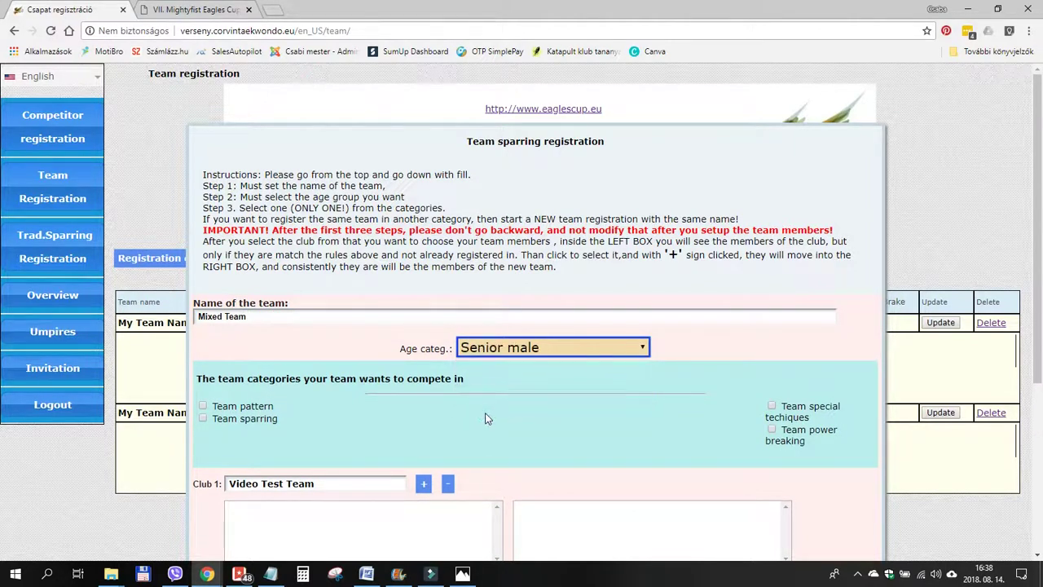
Enter the Mixed Team in team power breaking.
{"action": "scroll", "coordinate": [485, 418], "scroll_direction": "down", "scroll_amount": 2}
{"action": "left_click", "coordinate": [382, 302]}
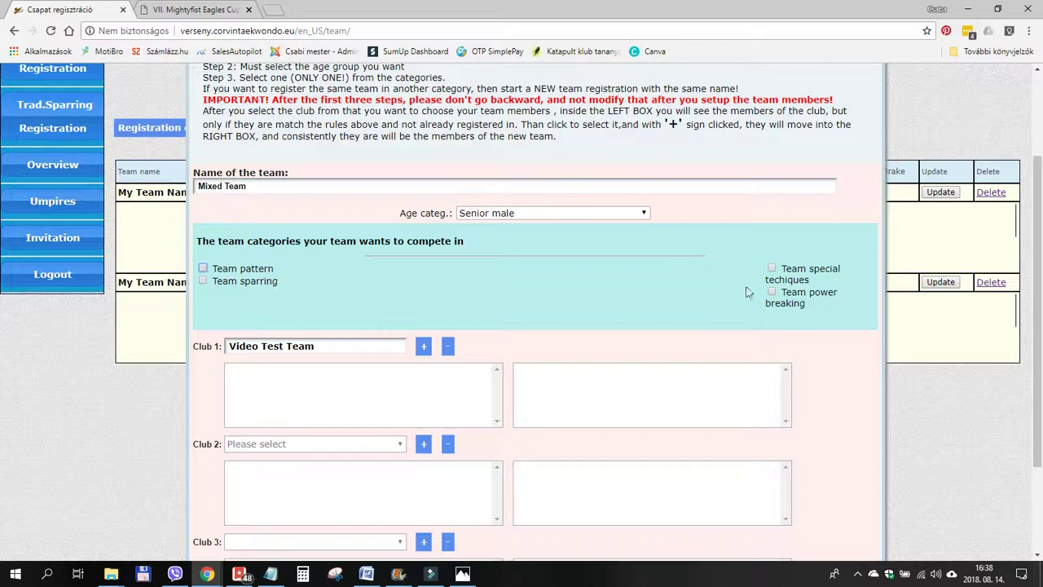
{"action": "left_click", "coordinate": [771, 291]}
{"action": "scroll", "coordinate": [530, 263], "scroll_direction": "down", "scroll_amount": 2}
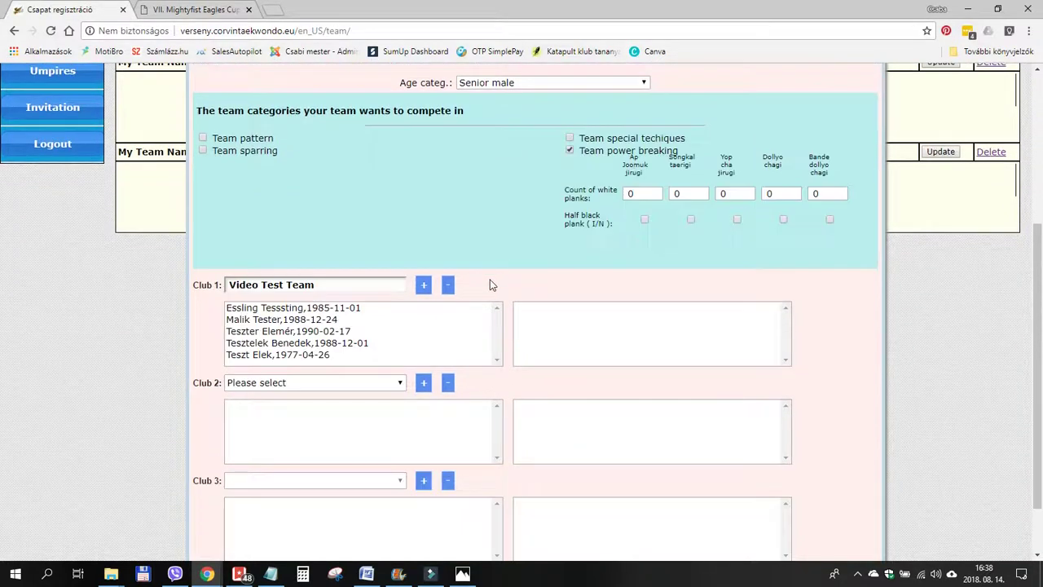
Add three Video Test Team competitors to the members and open the Club 2 list.
{"action": "left_click", "coordinate": [306, 313]}
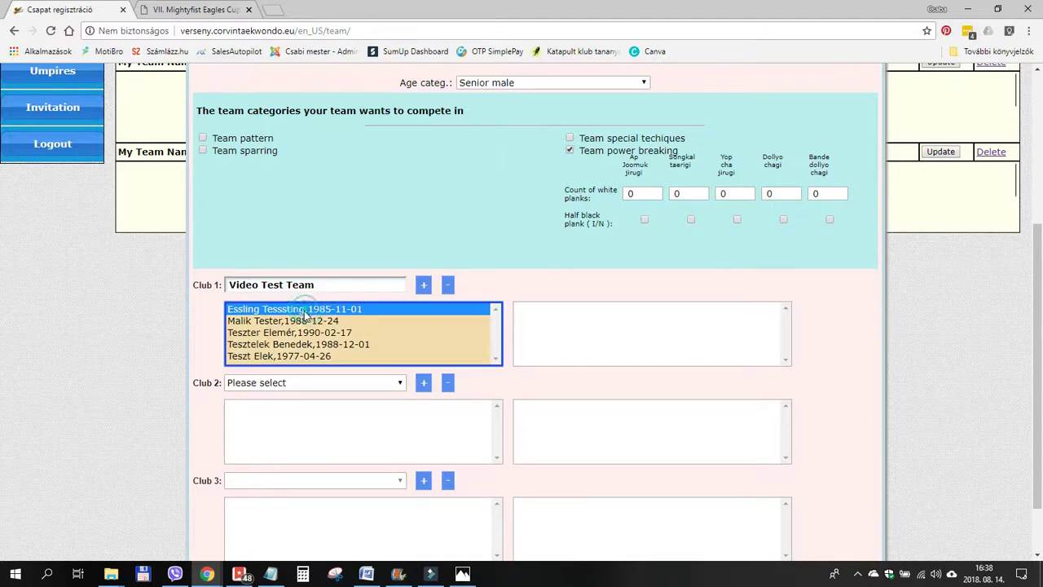
{"action": "left_click", "coordinate": [423, 285]}
{"action": "left_click", "coordinate": [352, 308]}
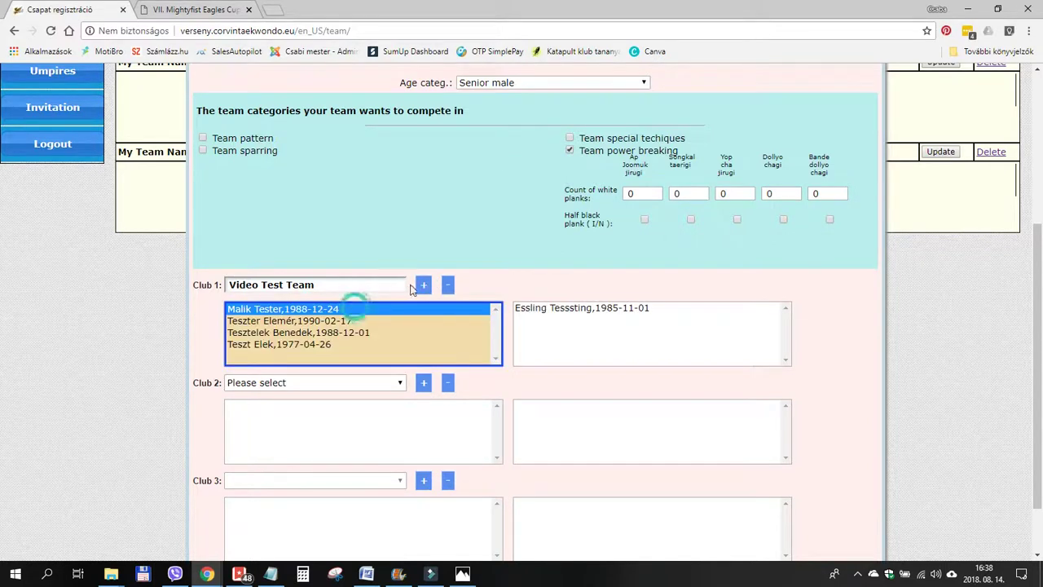
{"action": "left_click", "coordinate": [424, 284]}
{"action": "left_click", "coordinate": [336, 309]}
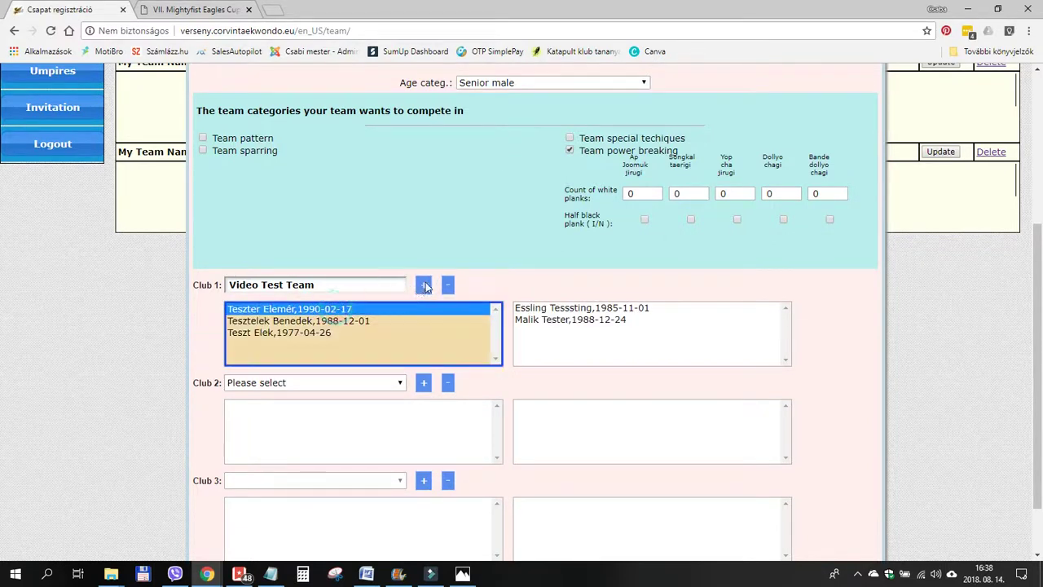
{"action": "left_click", "coordinate": [424, 285]}
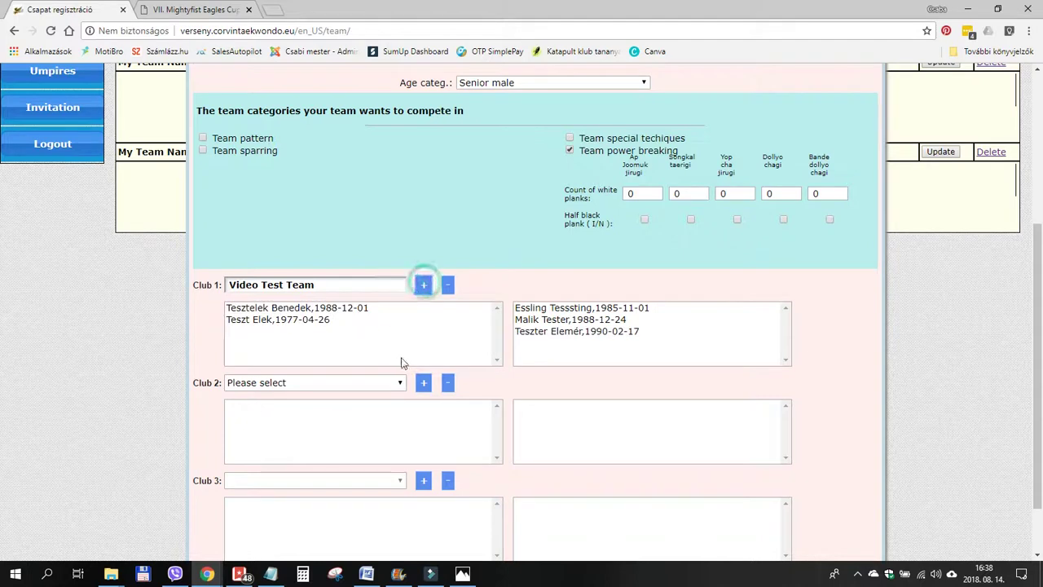
{"action": "left_click", "coordinate": [321, 383]}
Choose Sasok as the second club and add its competitor to the team members.
{"action": "left_click", "coordinate": [262, 407]}
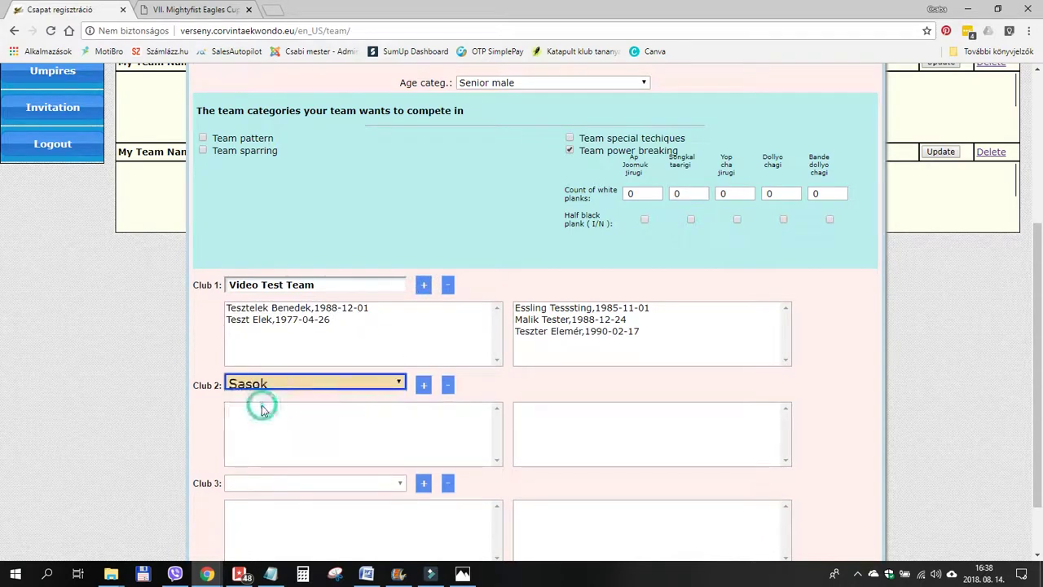
{"action": "scroll", "coordinate": [456, 392], "scroll_direction": "down", "scroll_amount": 1}
{"action": "left_click", "coordinate": [333, 343]}
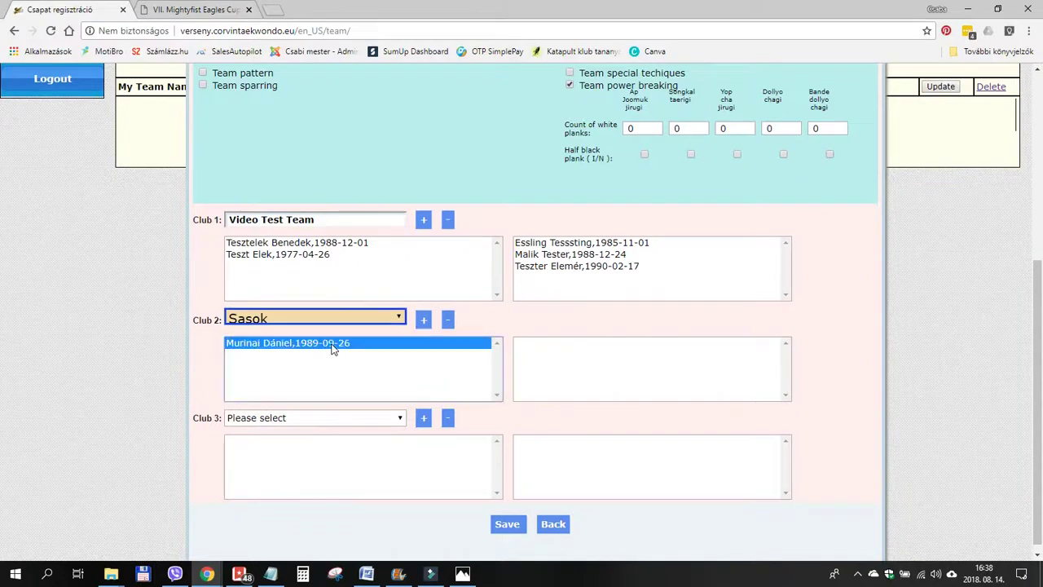
{"action": "left_click", "coordinate": [423, 319]}
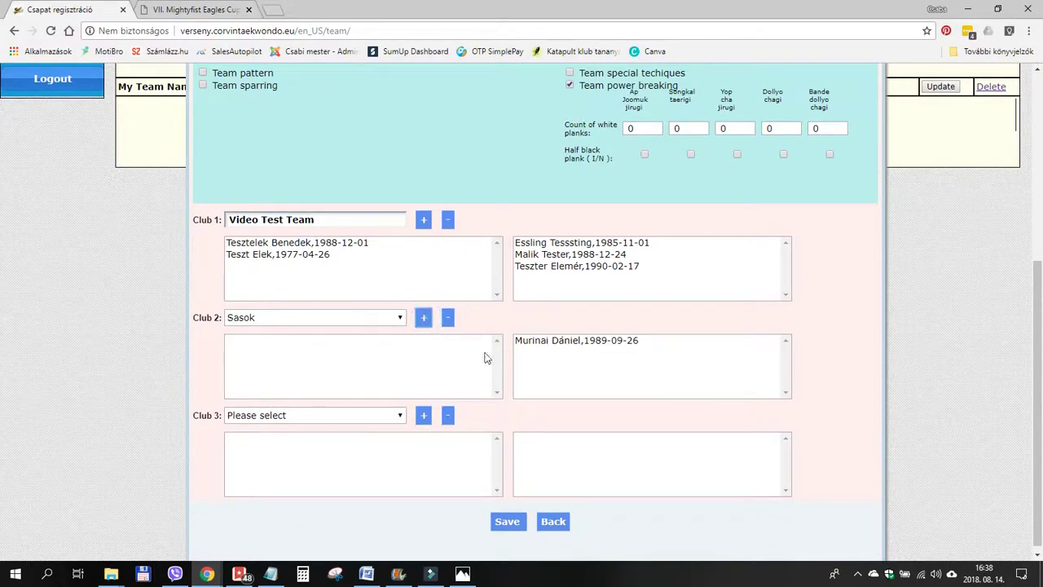
Leave the third club unset despite the warnings, then select the last Video Test Team competitor.
{"action": "left_click", "coordinate": [336, 417]}
{"action": "left_click", "coordinate": [272, 453]}
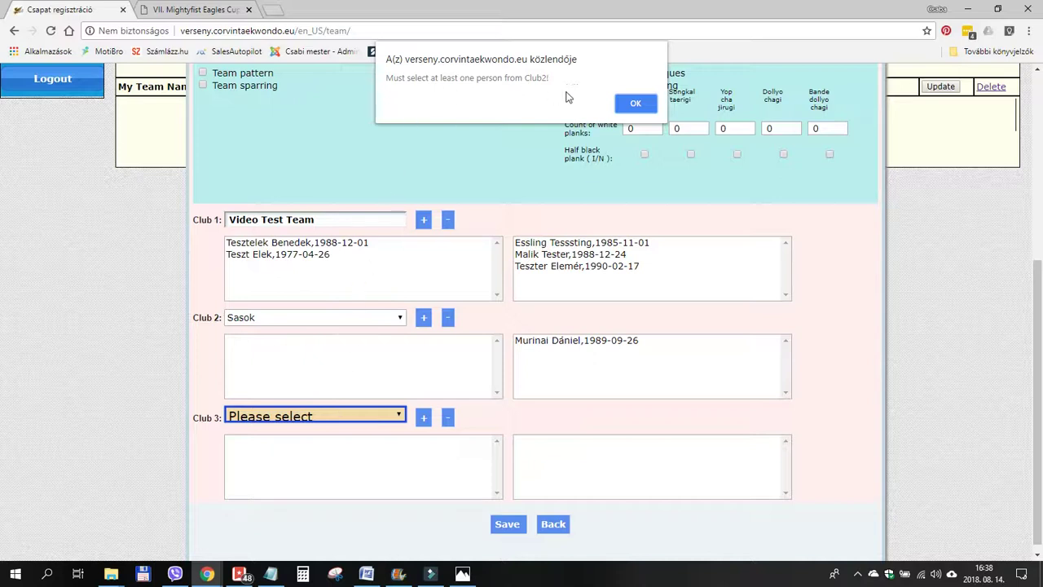
{"action": "left_click", "coordinate": [635, 104]}
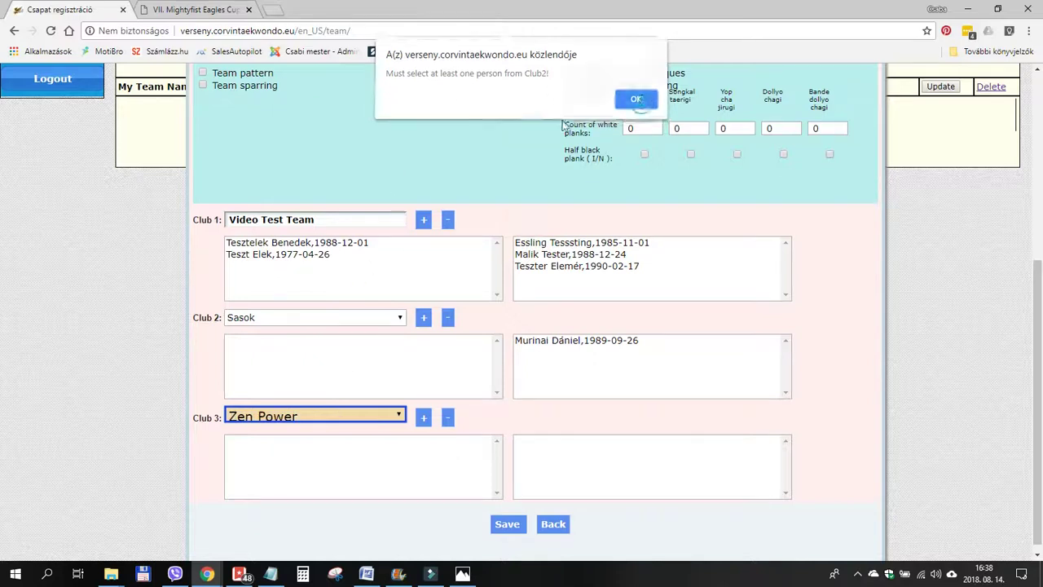
{"action": "left_click", "coordinate": [369, 414]}
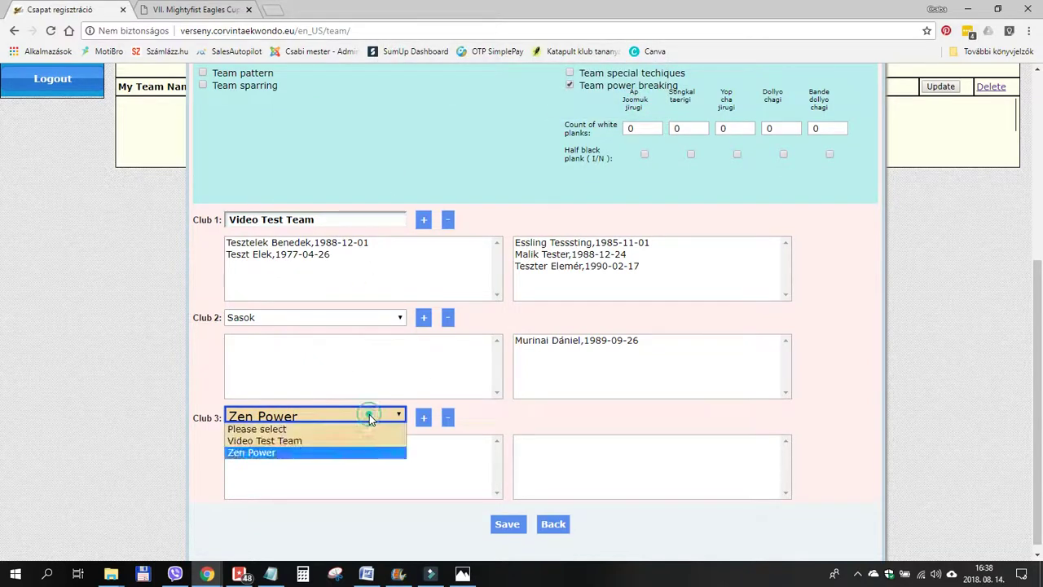
{"action": "left_click", "coordinate": [302, 441]}
{"action": "left_click", "coordinate": [637, 104]}
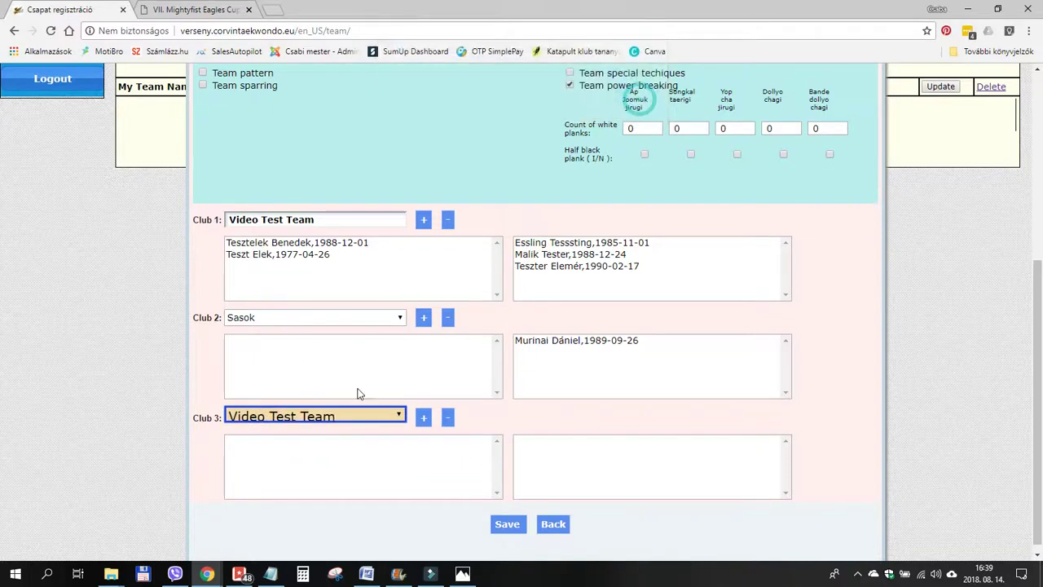
{"action": "left_click", "coordinate": [334, 417]}
{"action": "left_click", "coordinate": [317, 438]}
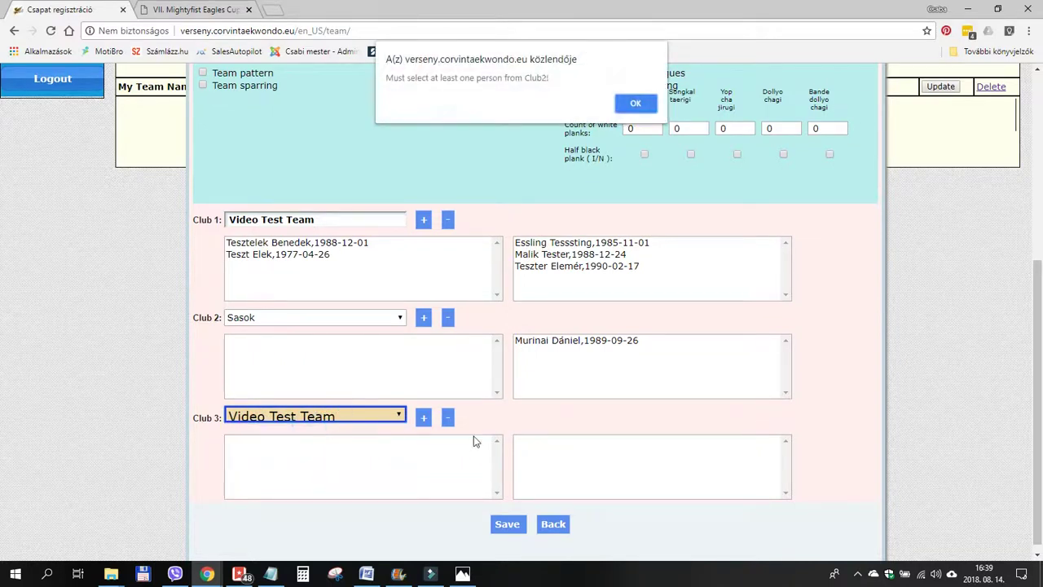
{"action": "left_click", "coordinate": [634, 103]}
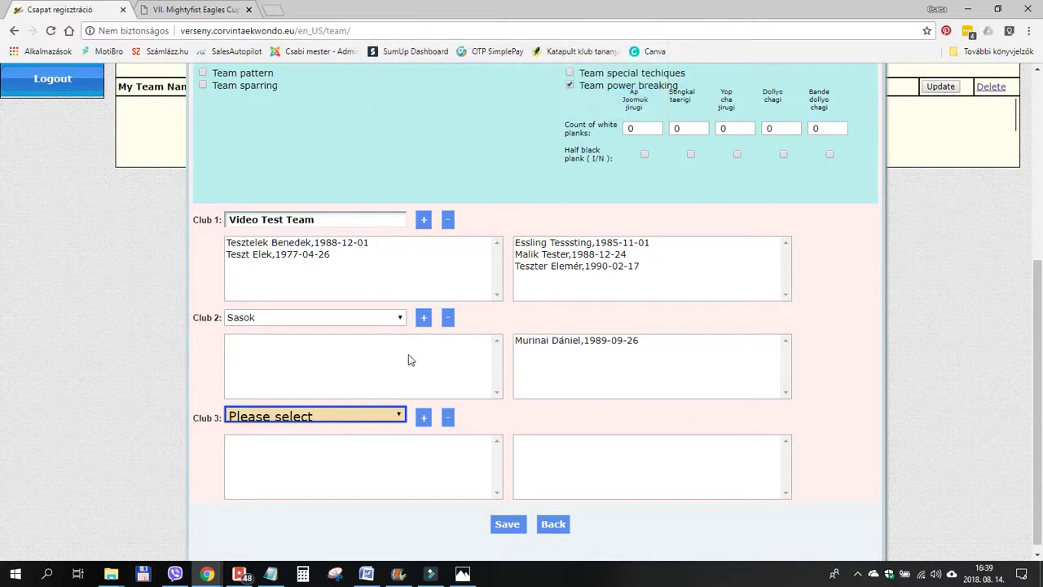
{"action": "left_click", "coordinate": [580, 356]}
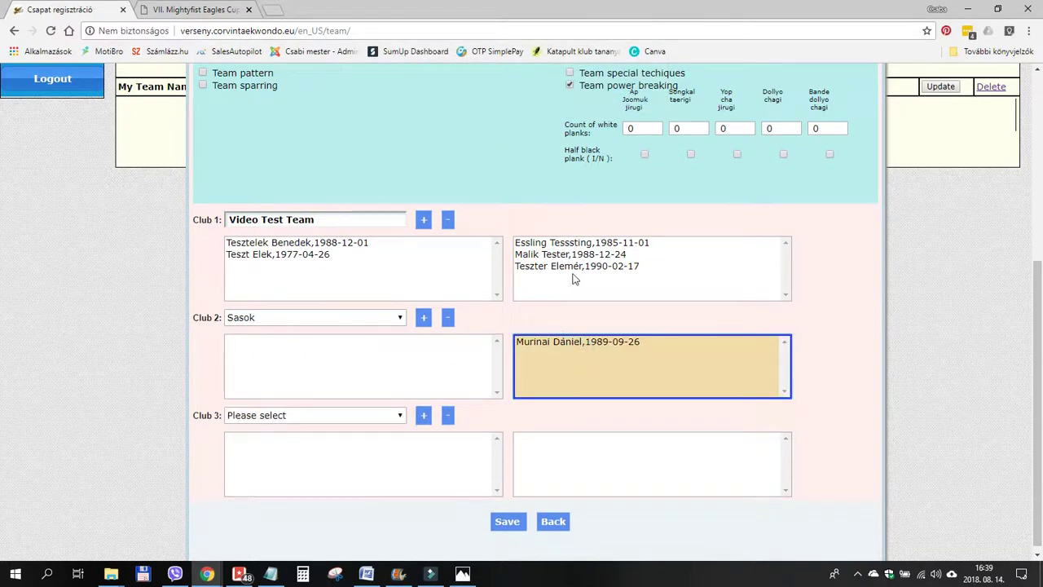
{"action": "left_click", "coordinate": [305, 255]}
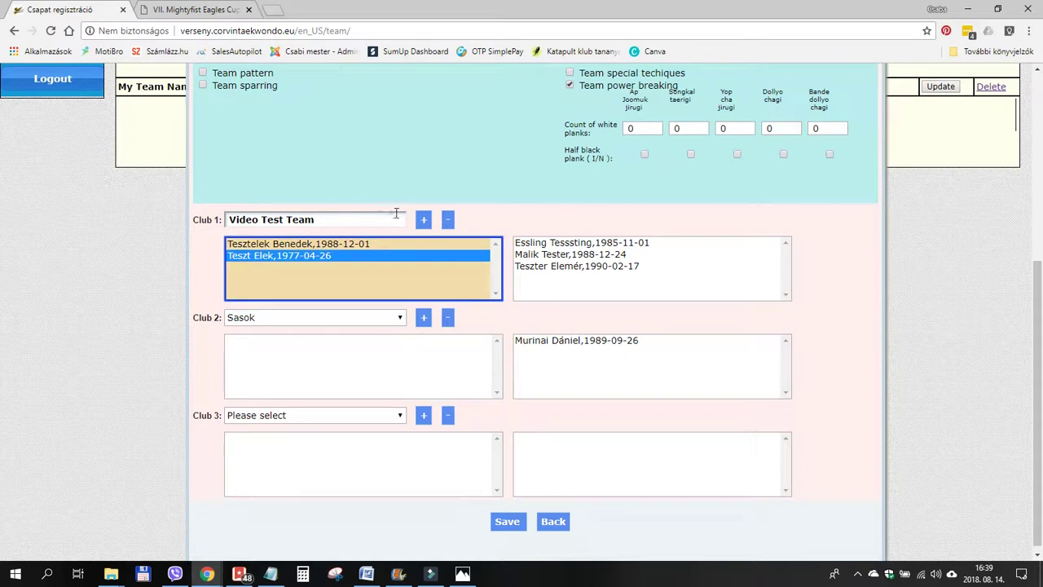
Add the last Video Test Team competitor to the team and attempt a save.
{"action": "left_click", "coordinate": [423, 220]}
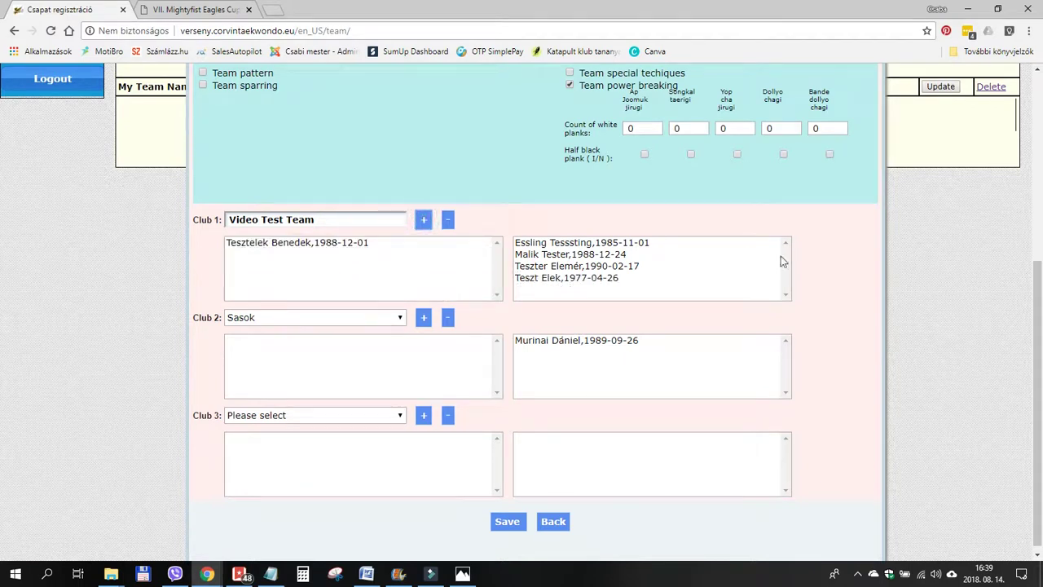
{"action": "left_click", "coordinate": [507, 522]}
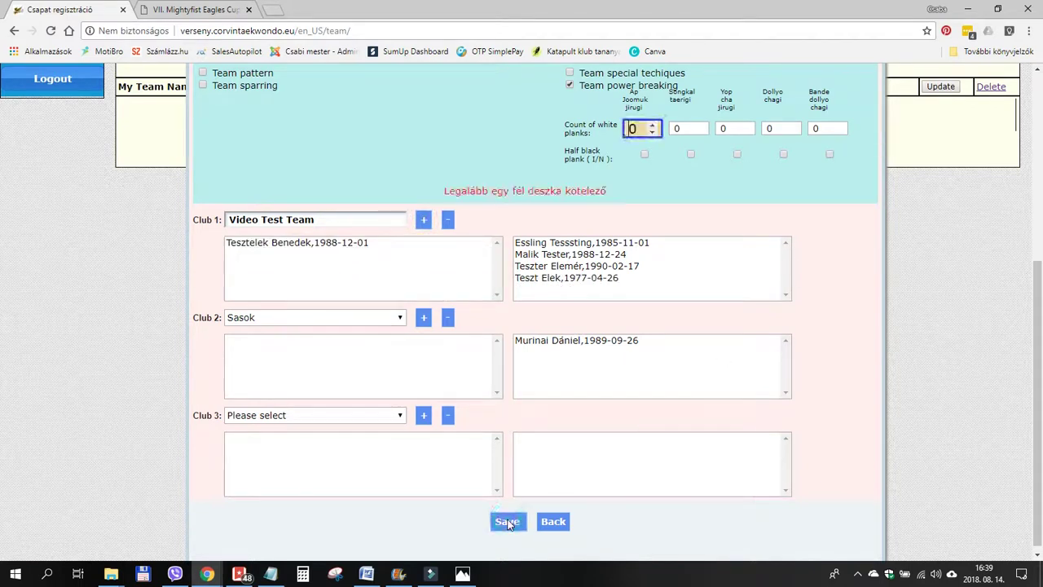
{"action": "scroll", "coordinate": [744, 289], "scroll_direction": "up", "scroll_amount": 2}
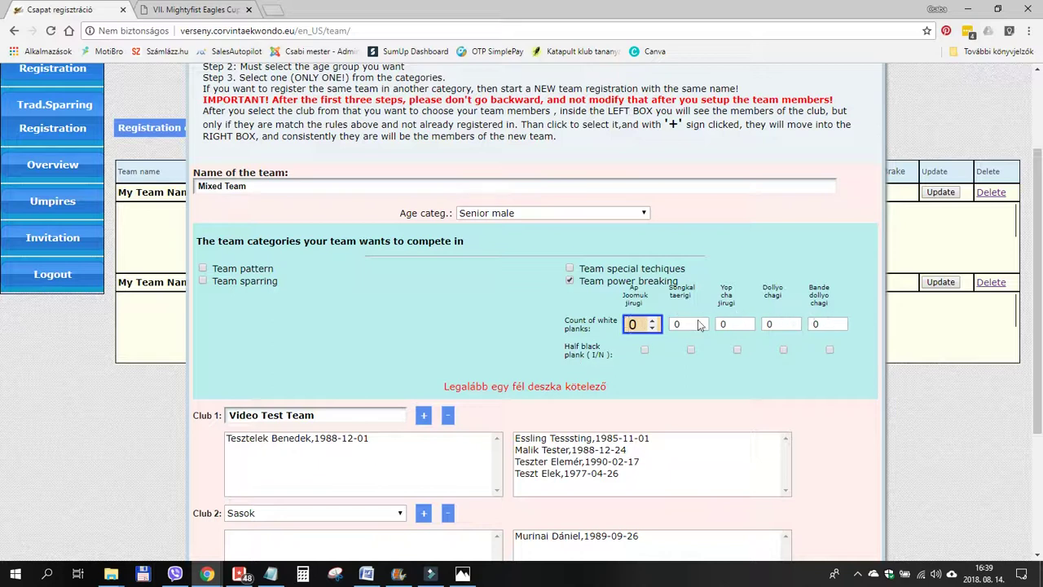
Set the white plank counts to 2, 2, 3, 2, 1 and tick one half black plank.
{"action": "left_click", "coordinate": [652, 322]}
{"action": "left_click", "coordinate": [652, 322]}
{"action": "left_click", "coordinate": [681, 323]}
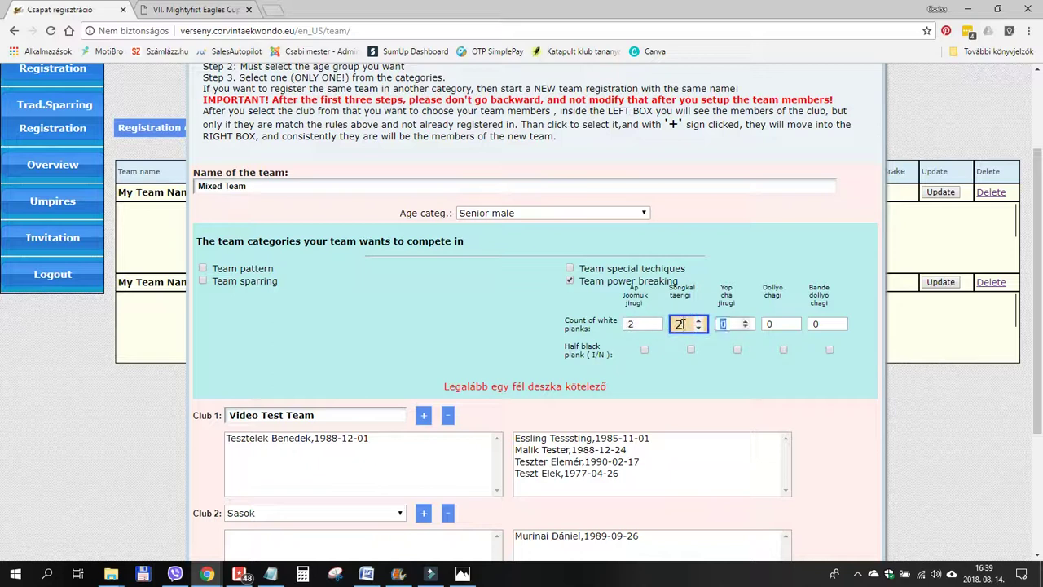
{"action": "key", "text": "Tab"}
{"action": "type", "text": "2"}
{"action": "key", "text": "Tab"}
{"action": "key", "text": "Up"}
{"action": "key", "text": "Up"}
{"action": "key", "text": "Tab"}
{"action": "key", "text": "Up"}
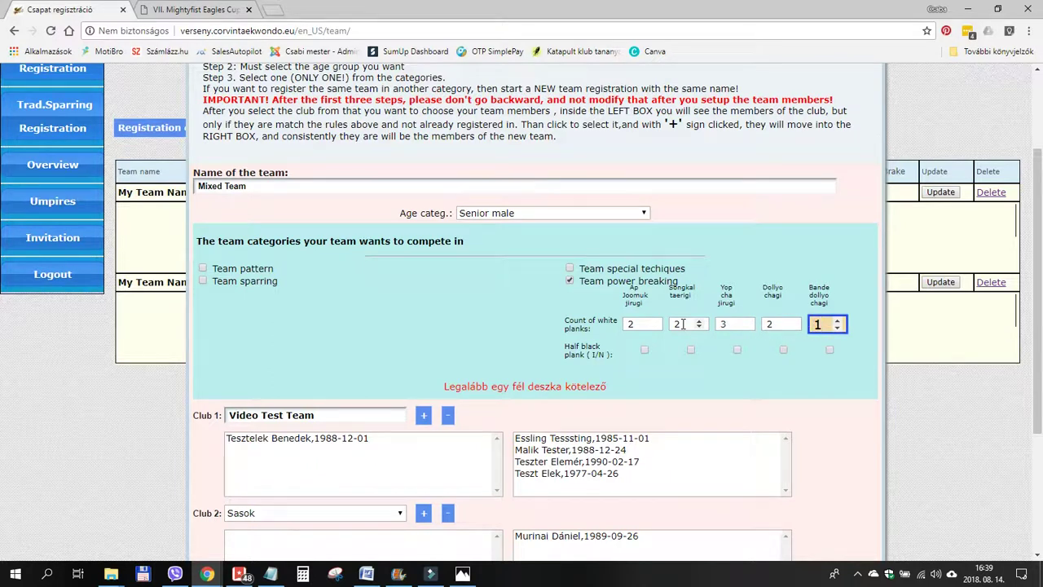
{"action": "left_click", "coordinate": [830, 350]}
Save the Mixed Team power-breaking registration.
{"action": "scroll", "coordinate": [631, 440], "scroll_direction": "down", "scroll_amount": 2}
{"action": "scroll", "coordinate": [632, 440], "scroll_direction": "down", "scroll_amount": 1}
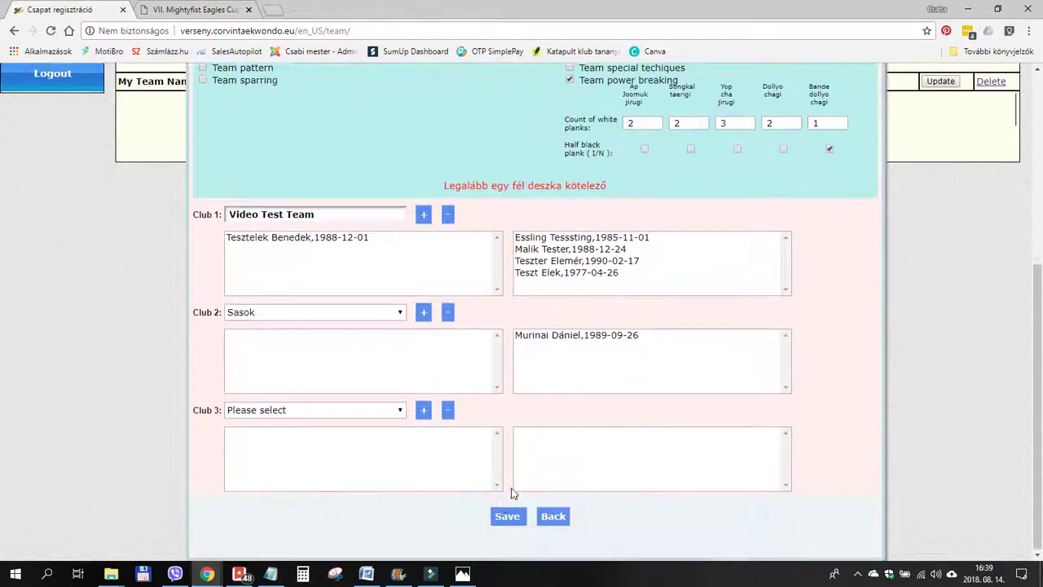
{"action": "left_click", "coordinate": [505, 515]}
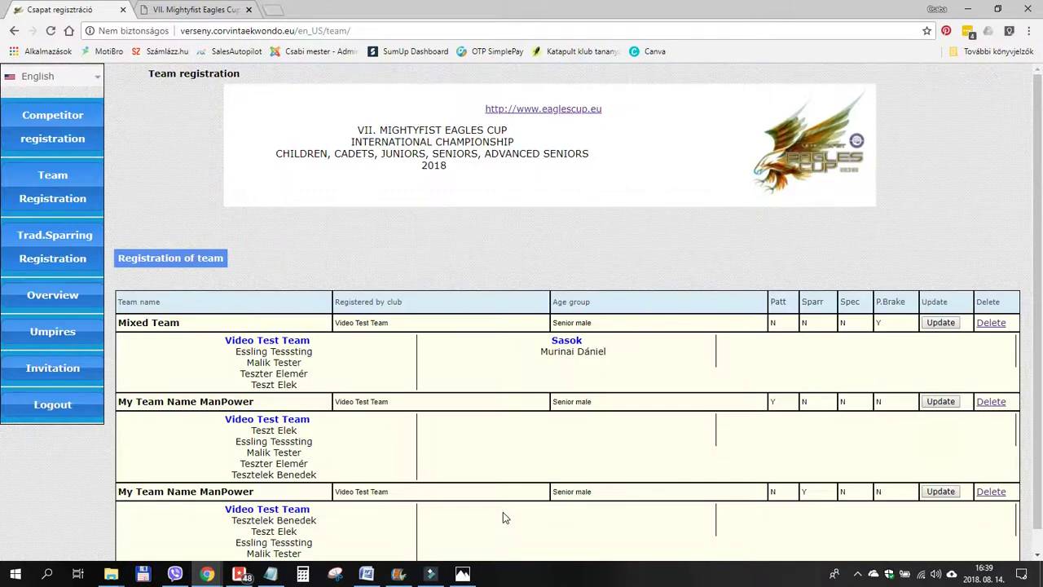
{"action": "scroll", "coordinate": [497, 255], "scroll_direction": "down", "scroll_amount": 1}
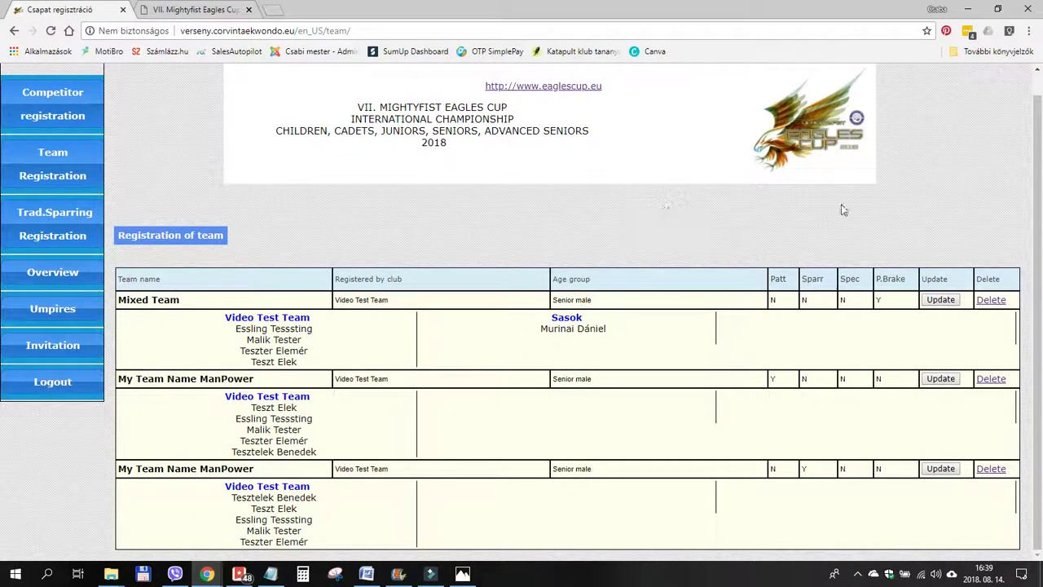
Start a new traditional sparring pair named 'Tradi' in the Senior age category.
{"action": "left_click", "coordinate": [53, 224]}
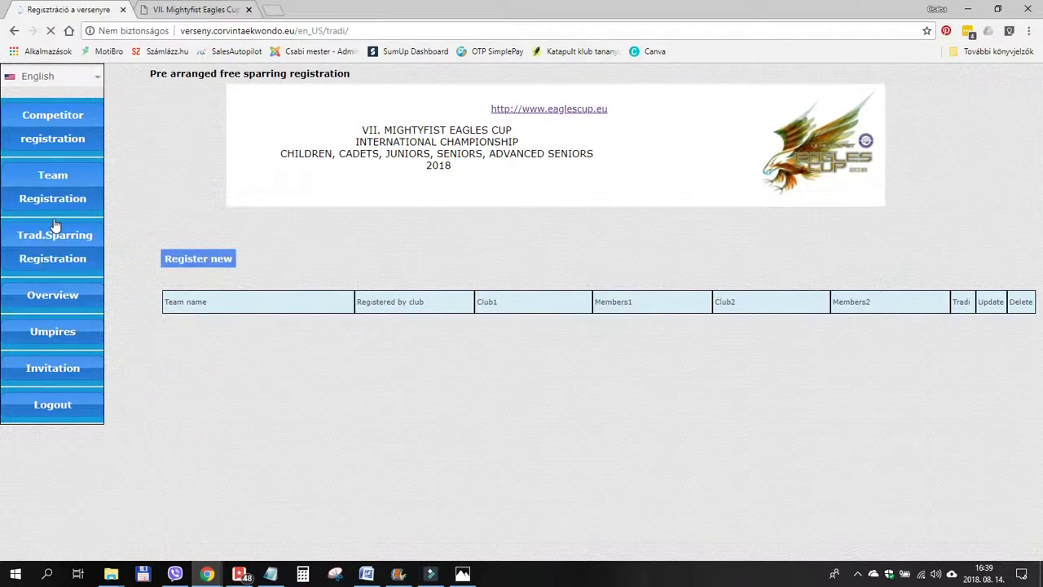
{"action": "left_click", "coordinate": [204, 259]}
{"action": "left_click", "coordinate": [343, 254]}
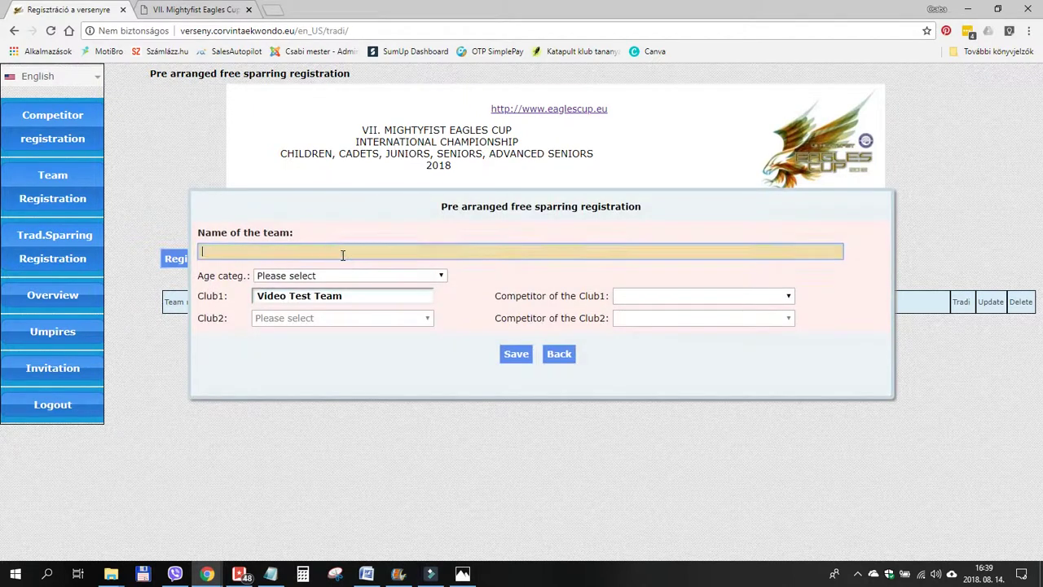
{"action": "type", "text": "Tradi Pair Team"}
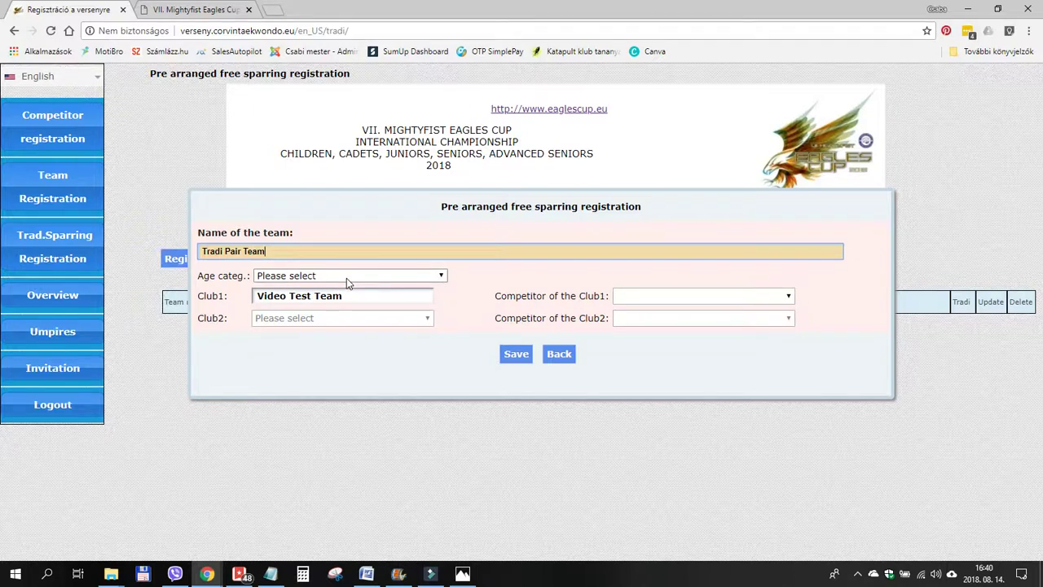
{"action": "left_click", "coordinate": [346, 277]}
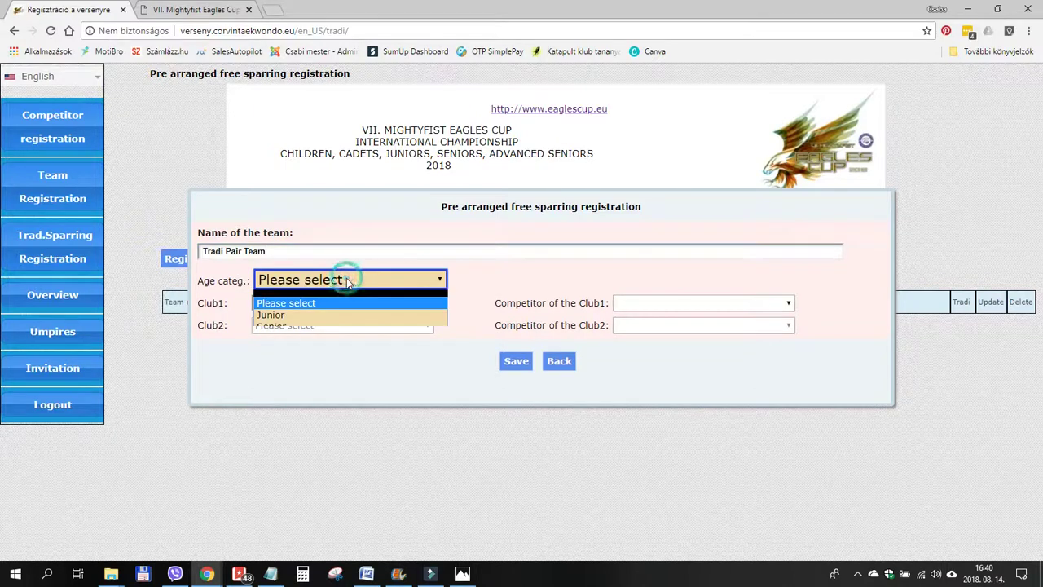
{"action": "left_click", "coordinate": [287, 327]}
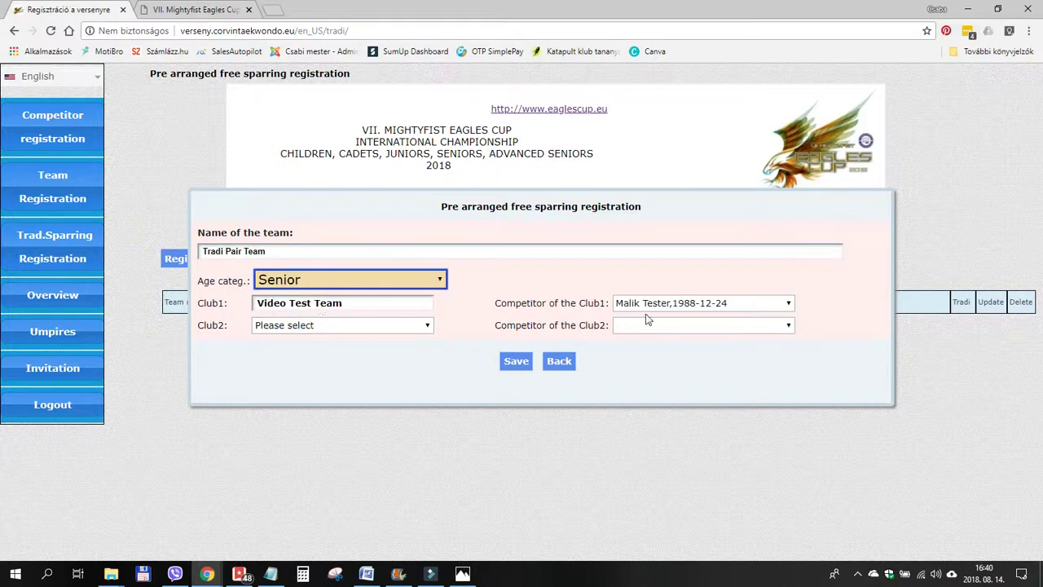
Choose Video Test Team and its competitor for Club 2, then save the pair.
{"action": "left_click", "coordinate": [386, 325]}
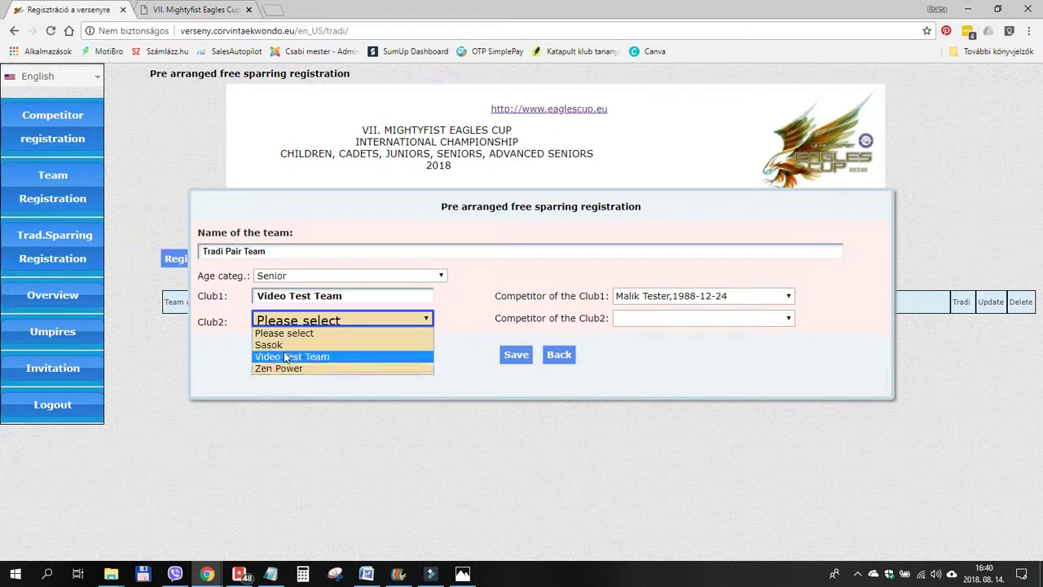
{"action": "left_click", "coordinate": [285, 357]}
{"action": "left_click", "coordinate": [670, 321]}
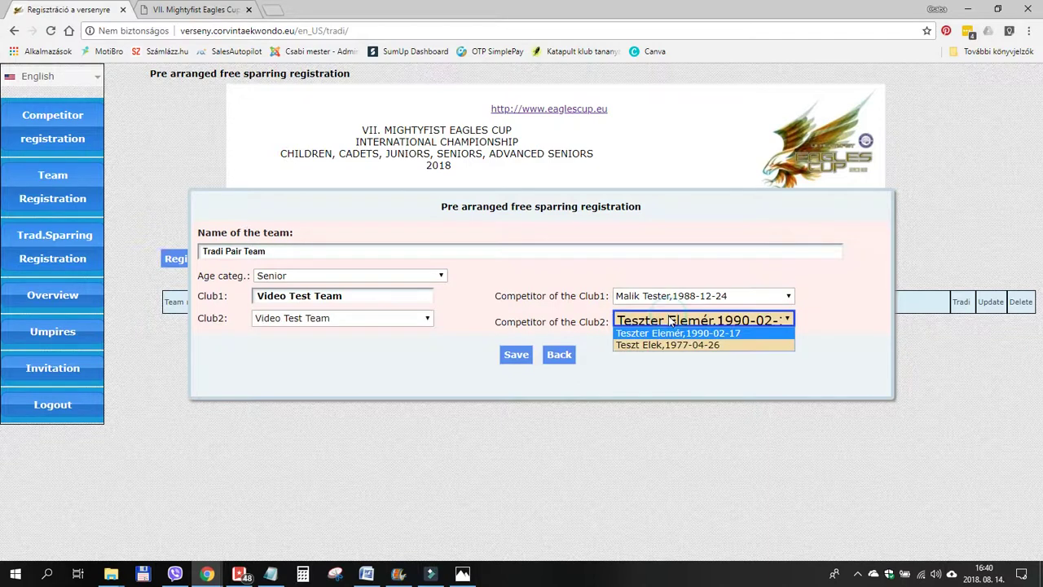
{"action": "left_click", "coordinate": [664, 344]}
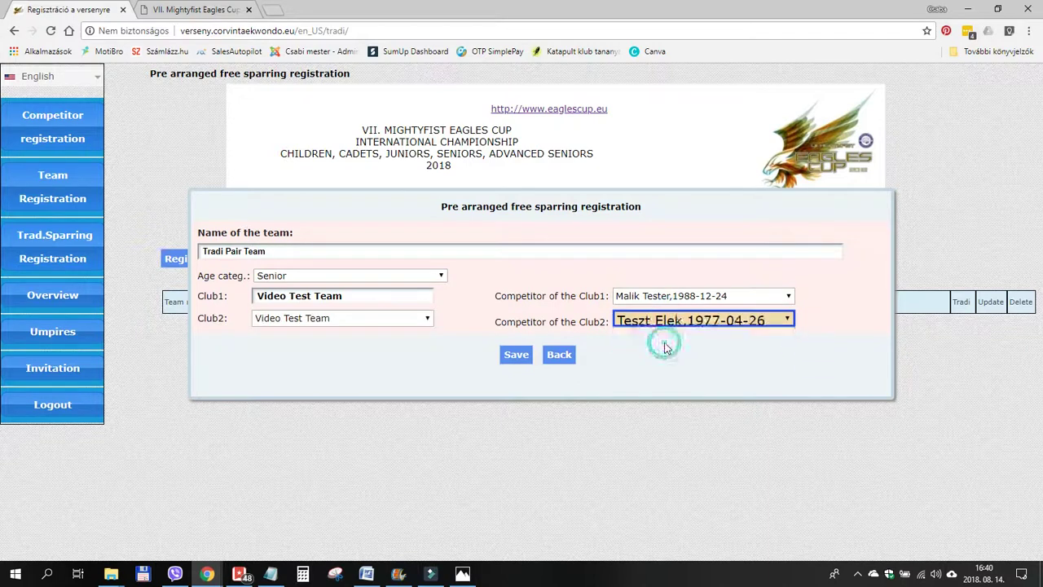
{"action": "left_click", "coordinate": [517, 355]}
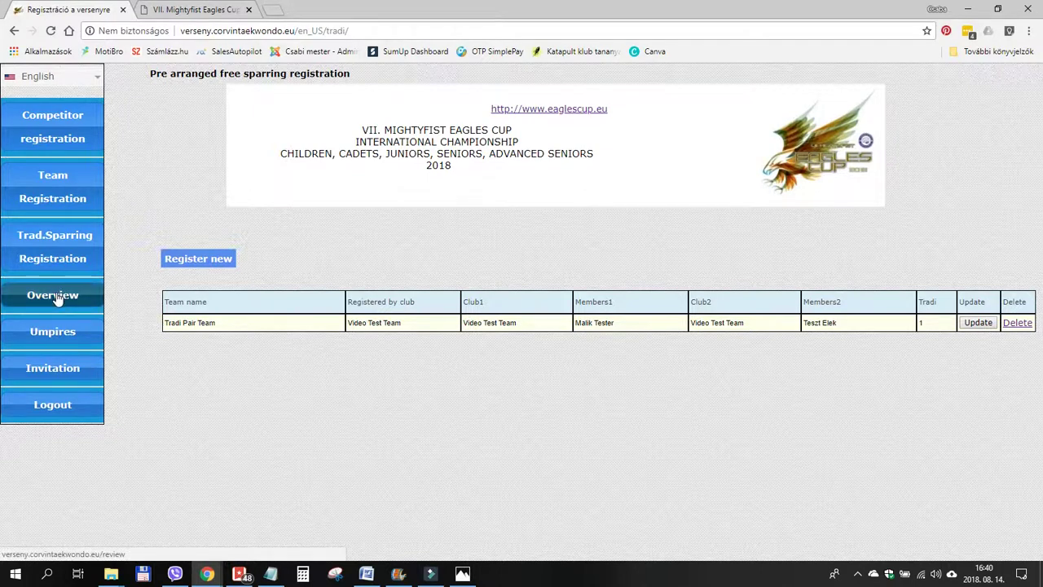
Browse the Pattern, Special techniques and Sparring overview tabs, expanding both sparring rows, then open Umpires.
{"action": "left_click", "coordinate": [57, 301]}
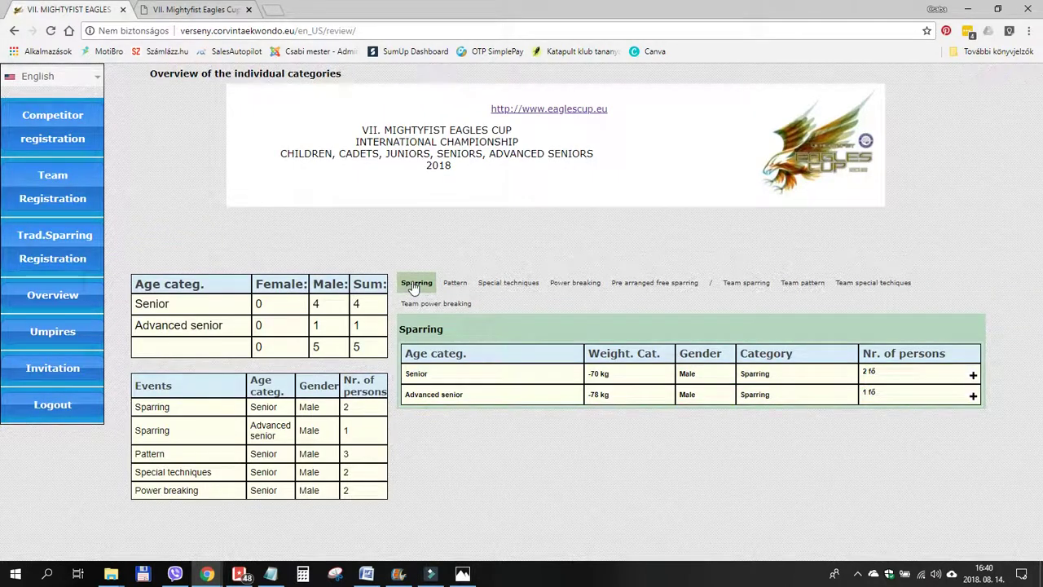
{"action": "left_click", "coordinate": [458, 284]}
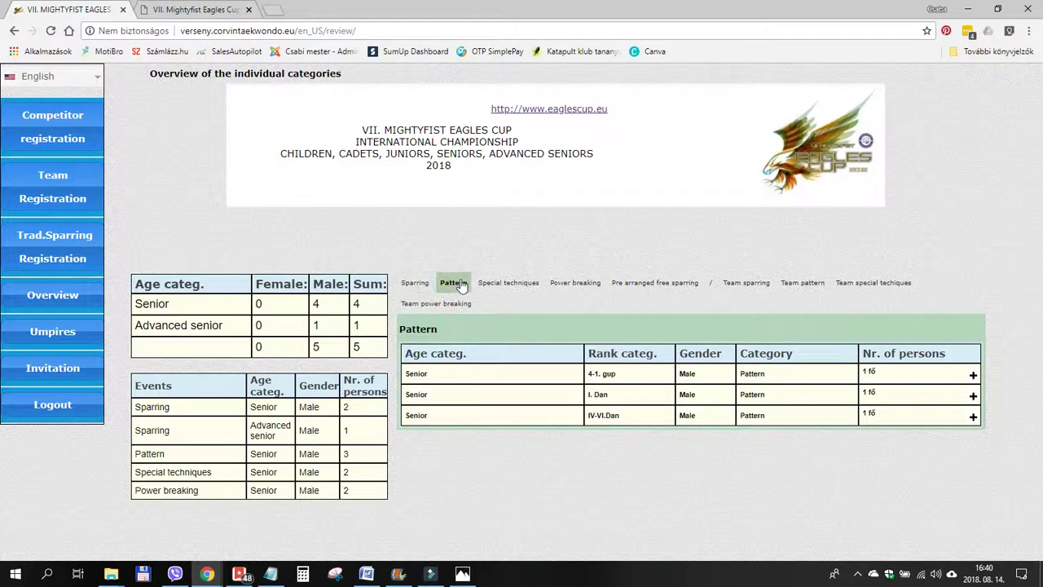
{"action": "left_click", "coordinate": [507, 284]}
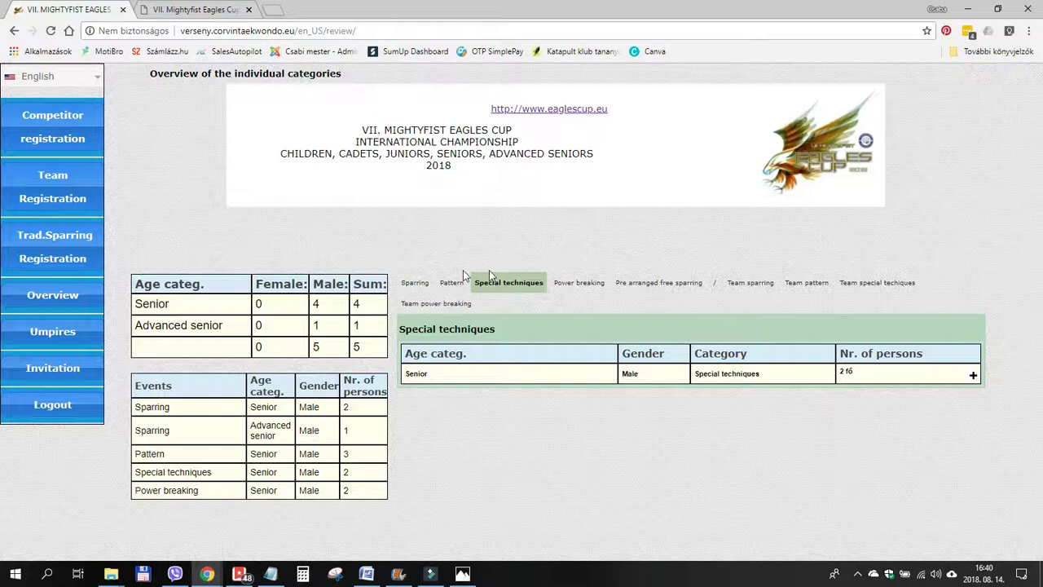
{"action": "left_click", "coordinate": [413, 285]}
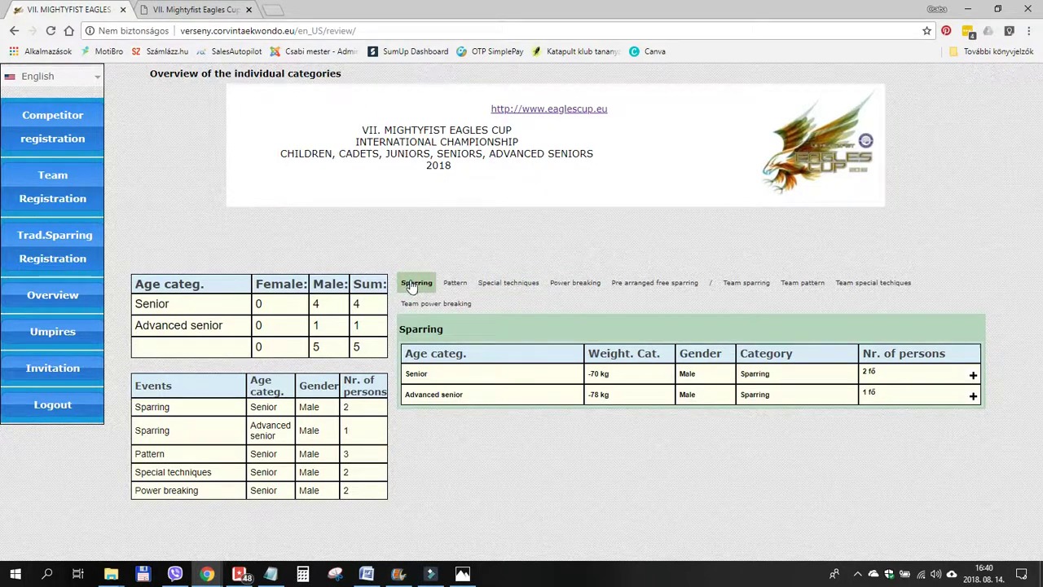
{"action": "left_click", "coordinate": [973, 376]}
{"action": "left_click", "coordinate": [972, 435]}
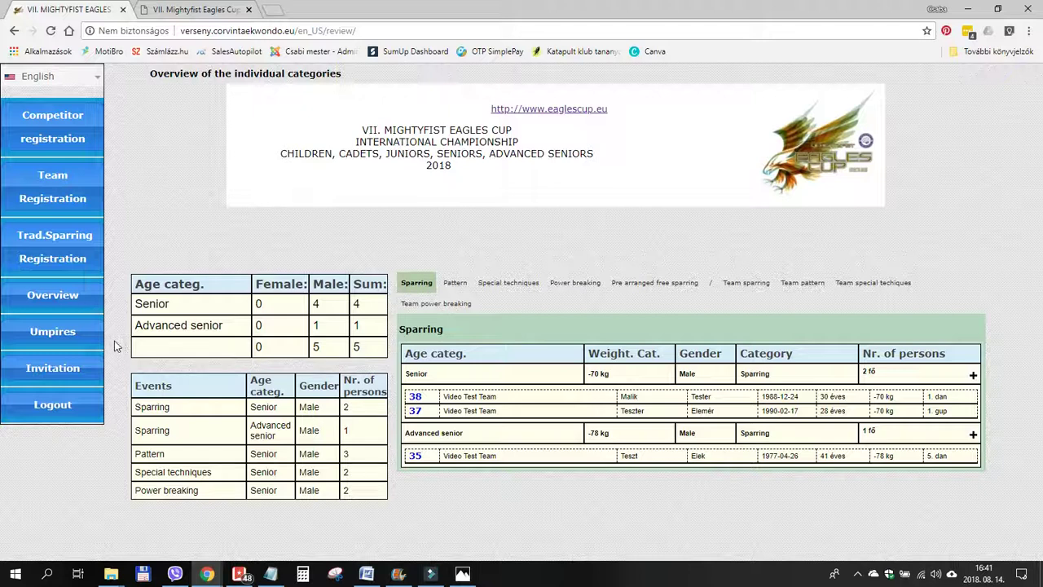
{"action": "left_click", "coordinate": [54, 332]}
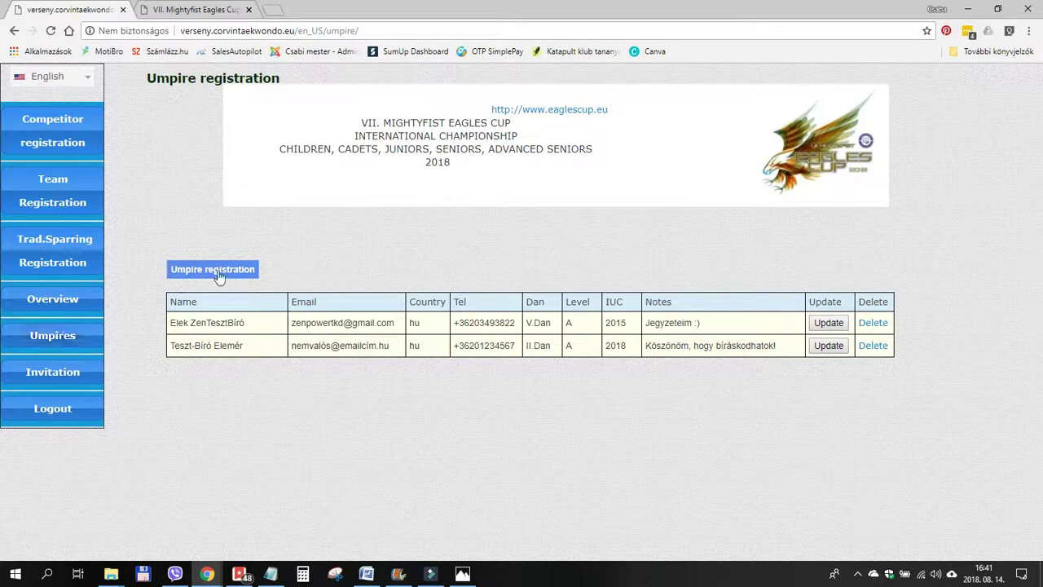
Start a new umpire registration, enter the first name, and set Dan rank to I DAN.
{"action": "left_click", "coordinate": [217, 273]}
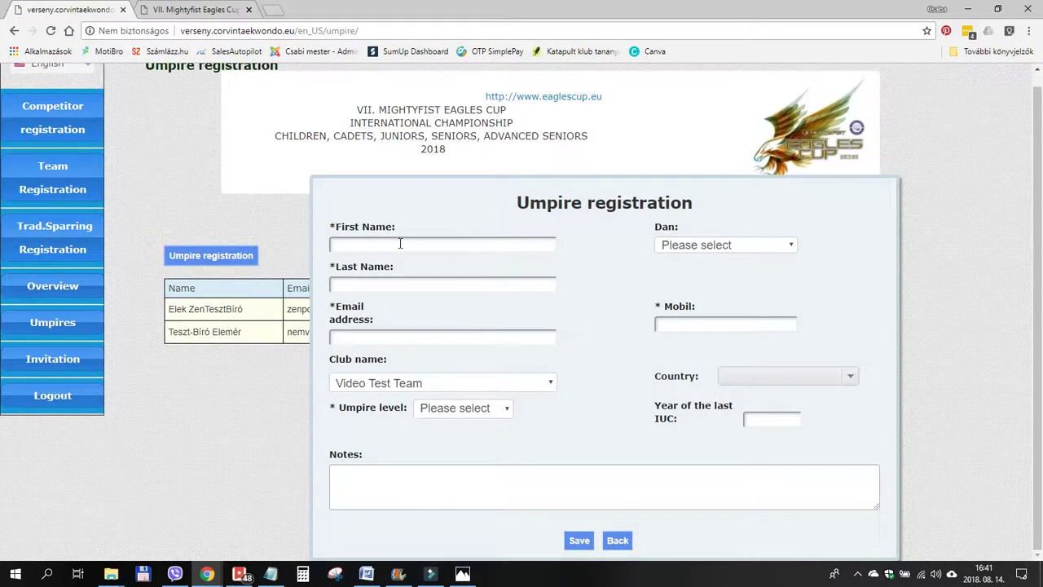
{"action": "left_click", "coordinate": [400, 242]}
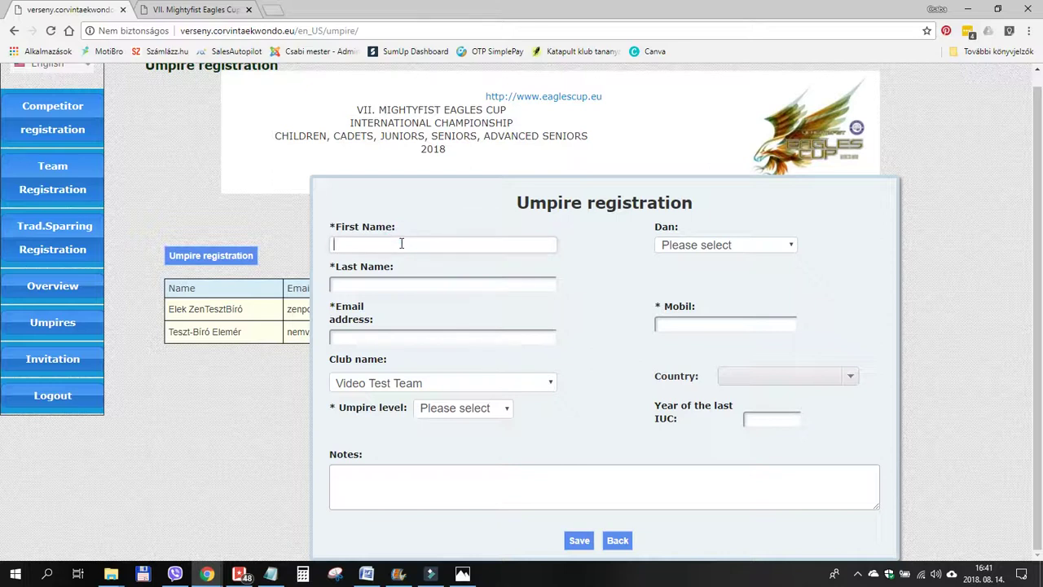
{"action": "type", "text": "T"}
{"action": "key", "text": "BackSpace"}
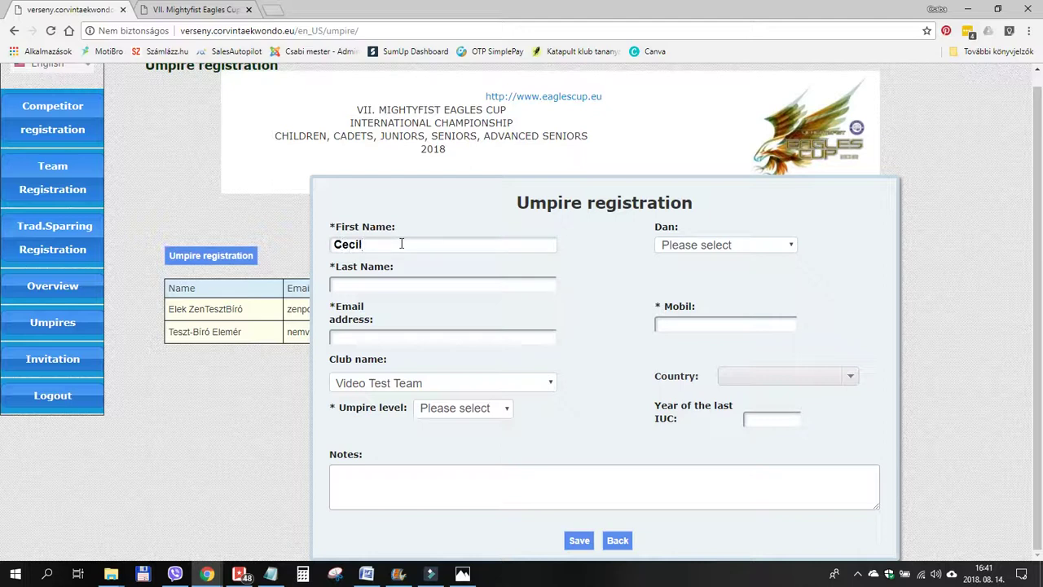
{"action": "key", "text": "Tab"}
{"action": "left_click", "coordinate": [684, 254]}
{"action": "left_click", "coordinate": [676, 269]}
Fill in the umpire's last name, e-mail address and mobile number.
{"action": "left_click", "coordinate": [465, 287]}
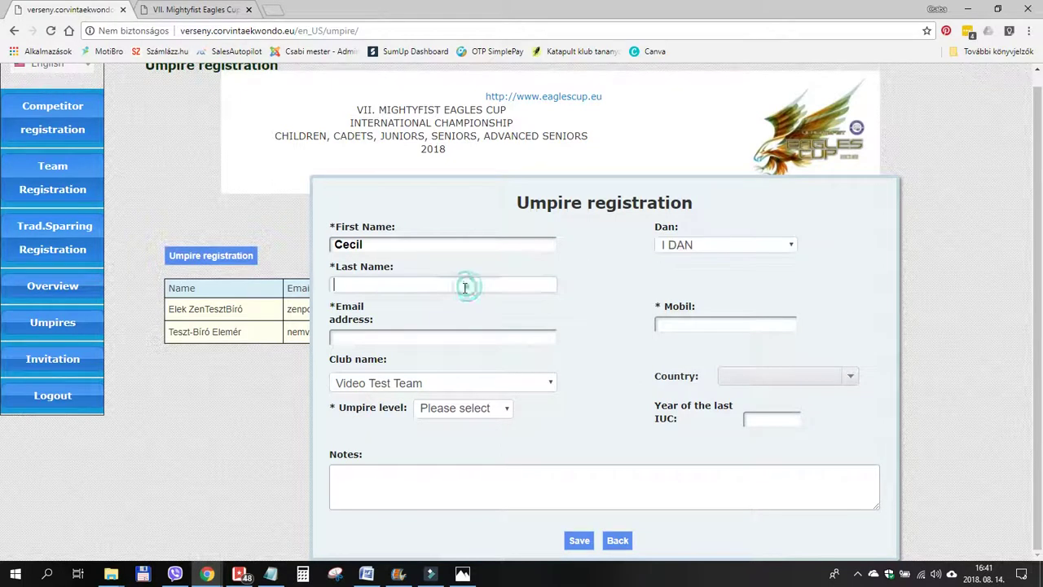
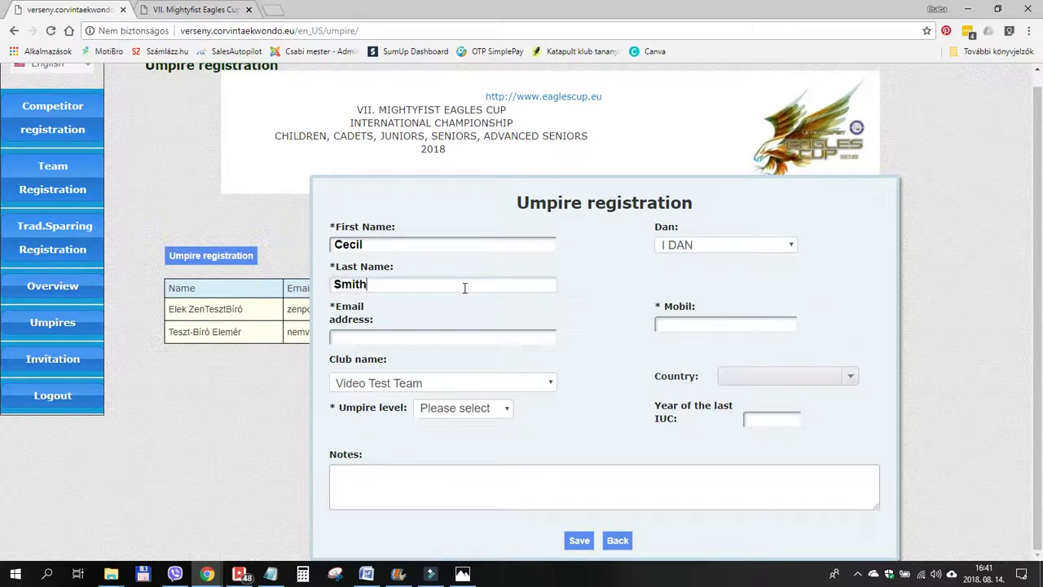
{"action": "key", "text": "Tab"}
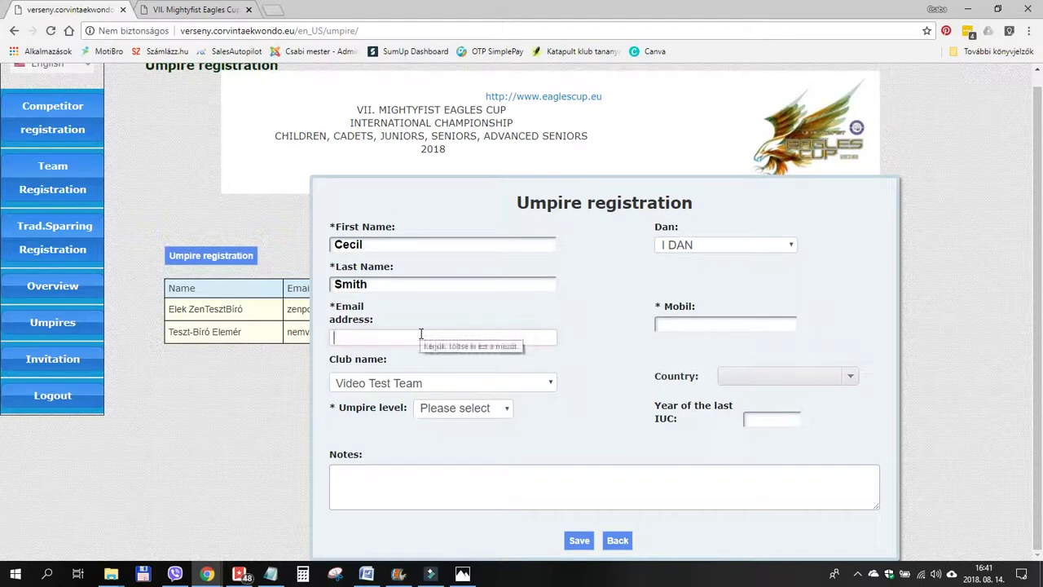
{"action": "type", "text": "notre"}
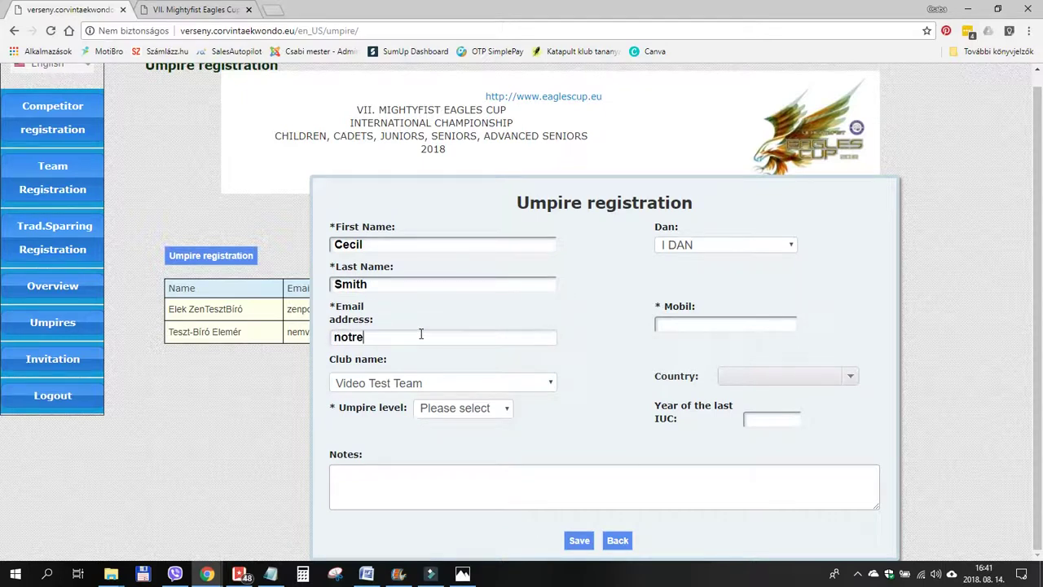
{"action": "type", "text": "al@emailaddress.hu"}
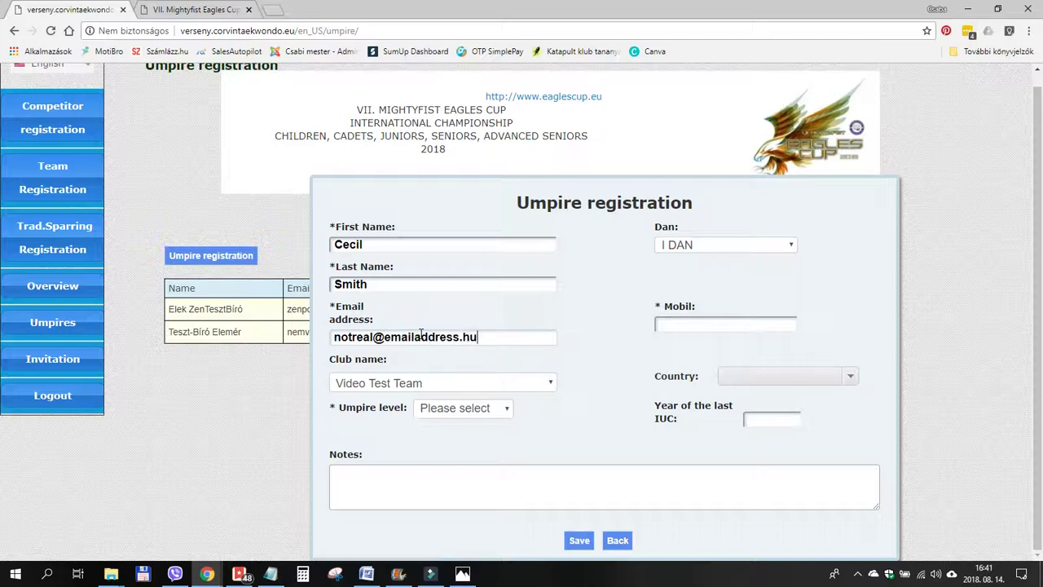
{"action": "left_click", "coordinate": [694, 324]}
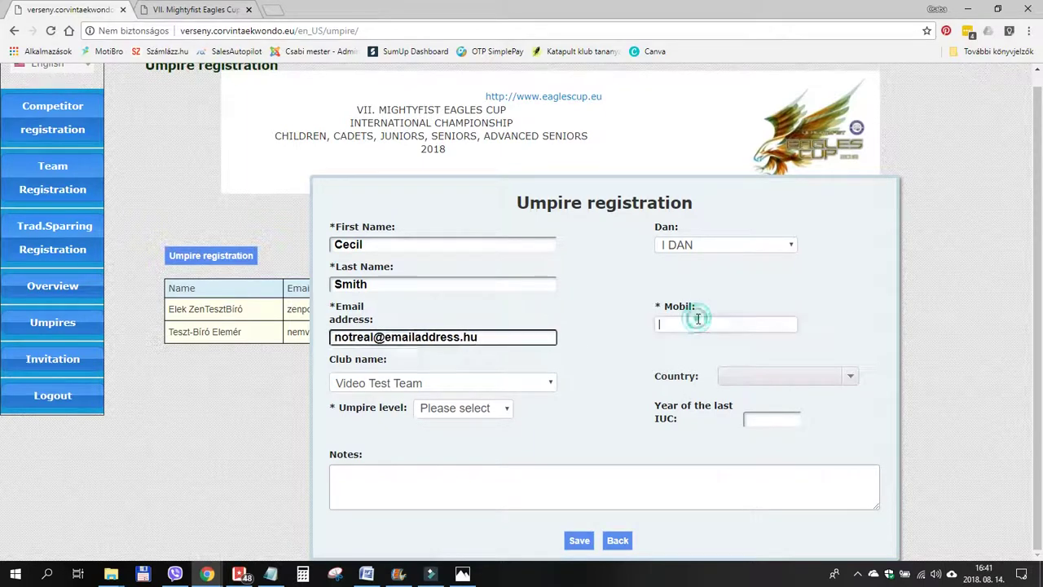
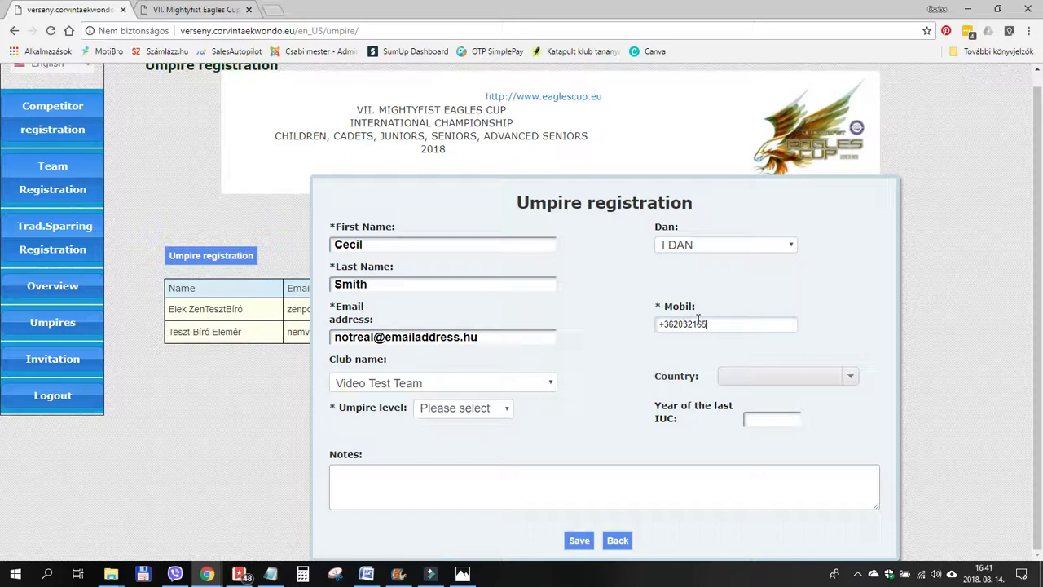
Set umpire level A, country Hungary, last IUC 2015, and notes 'My notes here.'.
{"action": "left_click", "coordinate": [457, 409]}
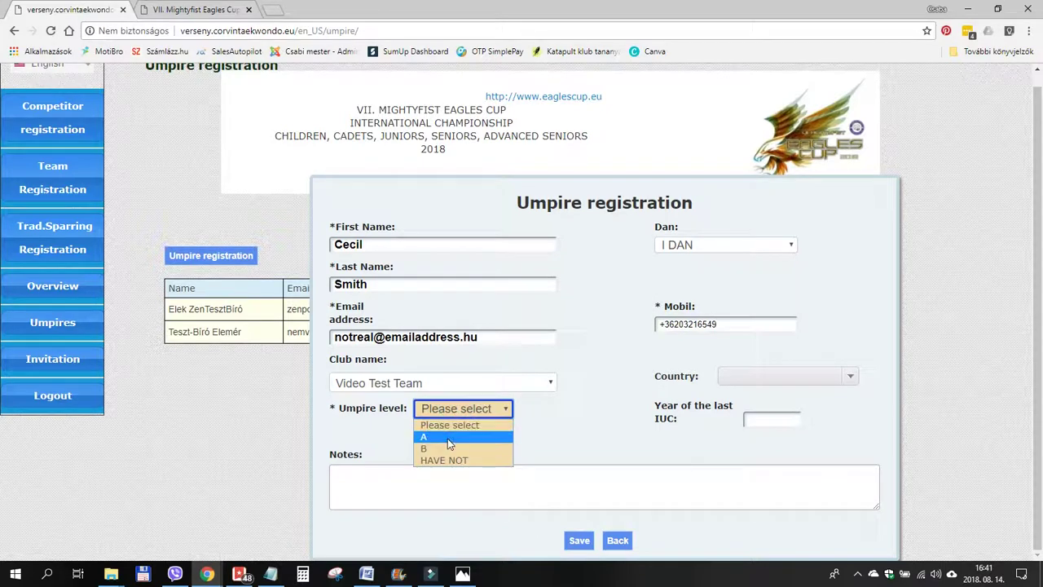
{"action": "left_click", "coordinate": [449, 438]}
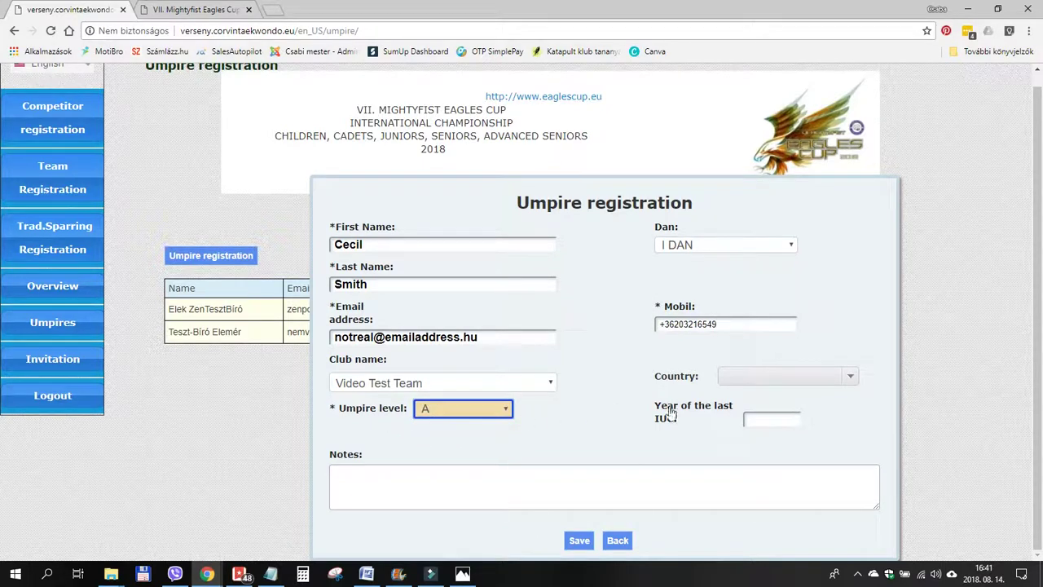
{"action": "left_click", "coordinate": [848, 374]}
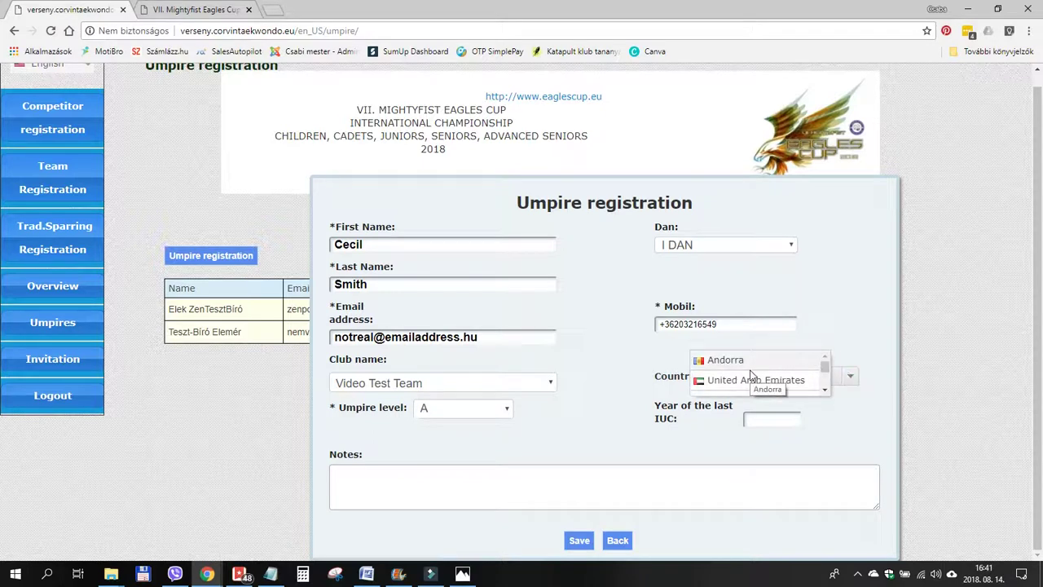
{"action": "type", "text": "hun"}
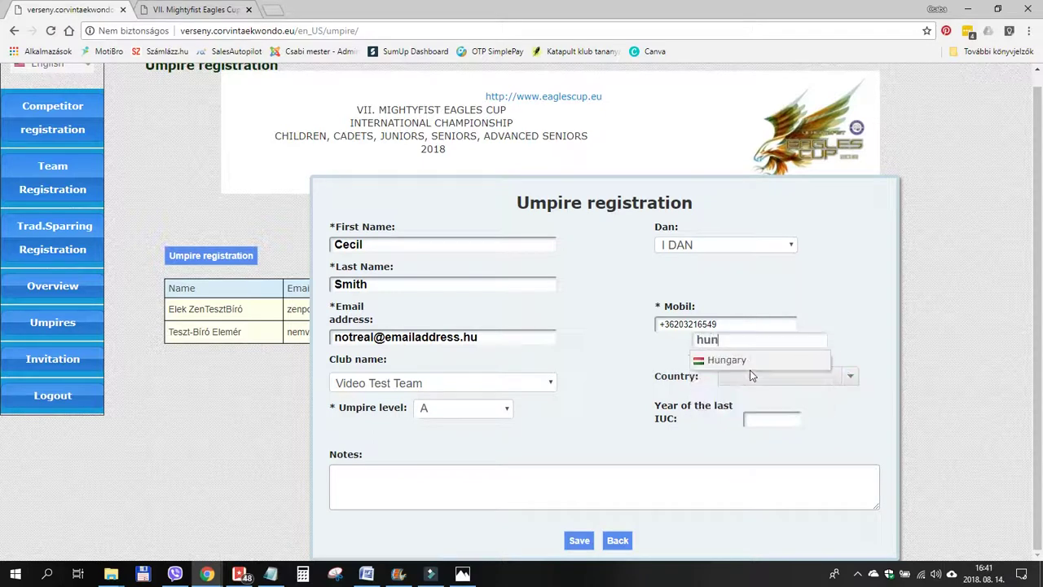
{"action": "left_click", "coordinate": [732, 369]}
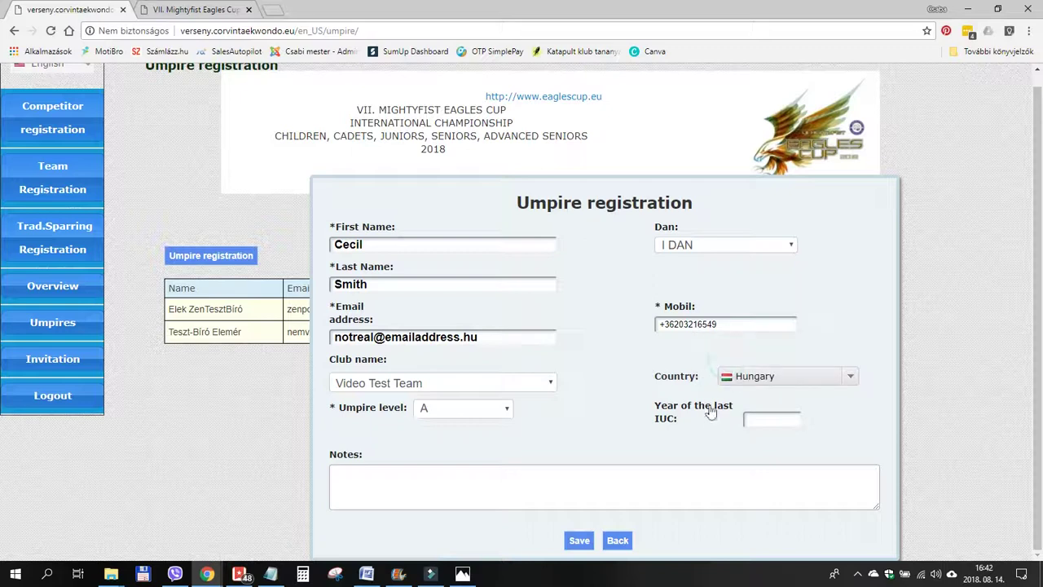
{"action": "left_click", "coordinate": [756, 418]}
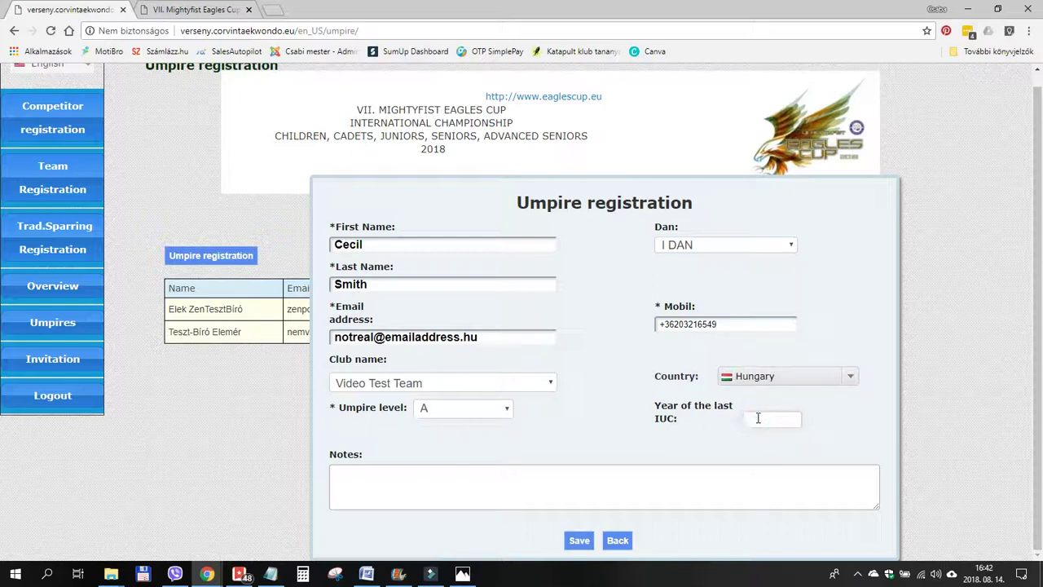
{"action": "type", "text": "2015"}
{"action": "left_click", "coordinate": [505, 484]}
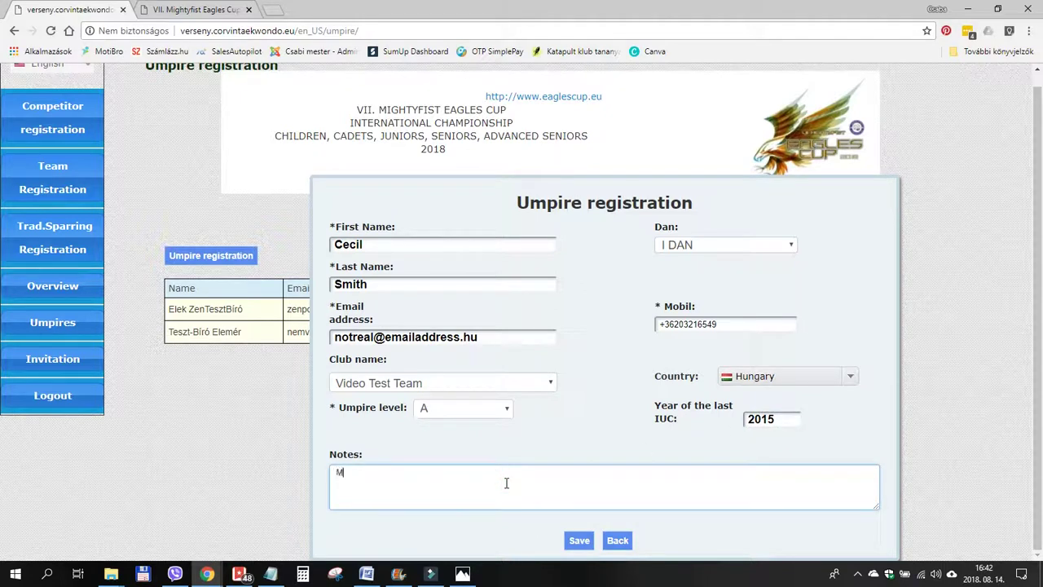
{"action": "type", "text": "My notes here."}
Save the new umpire registration and log out of the site.
{"action": "left_click", "coordinate": [578, 541]}
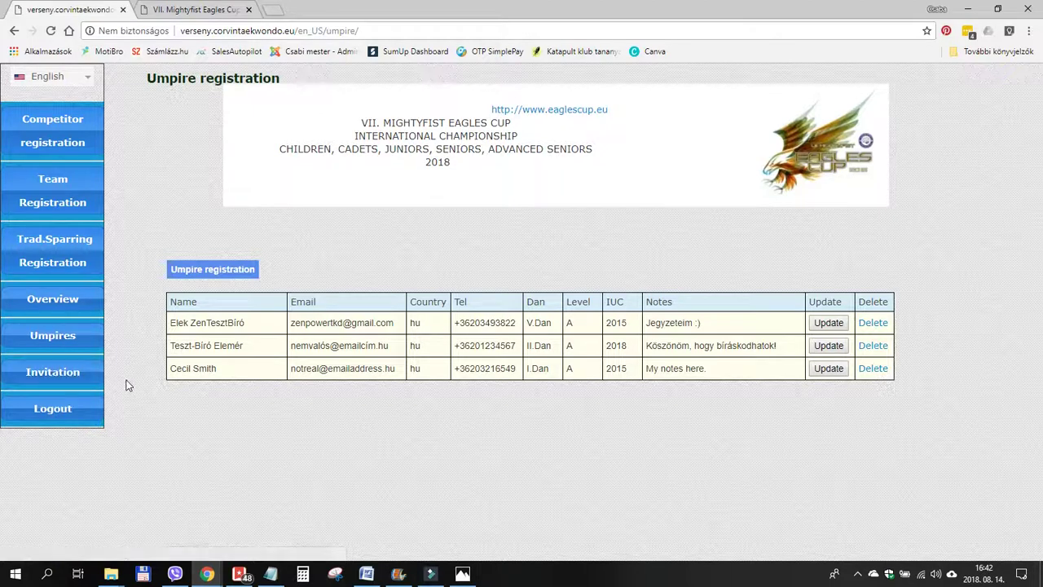
{"action": "left_click", "coordinate": [56, 410]}
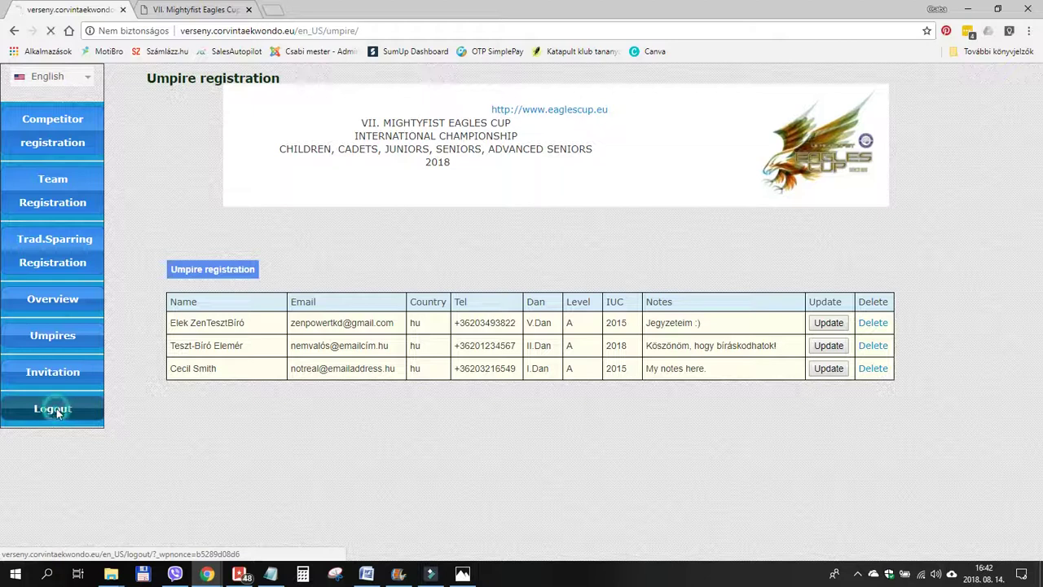